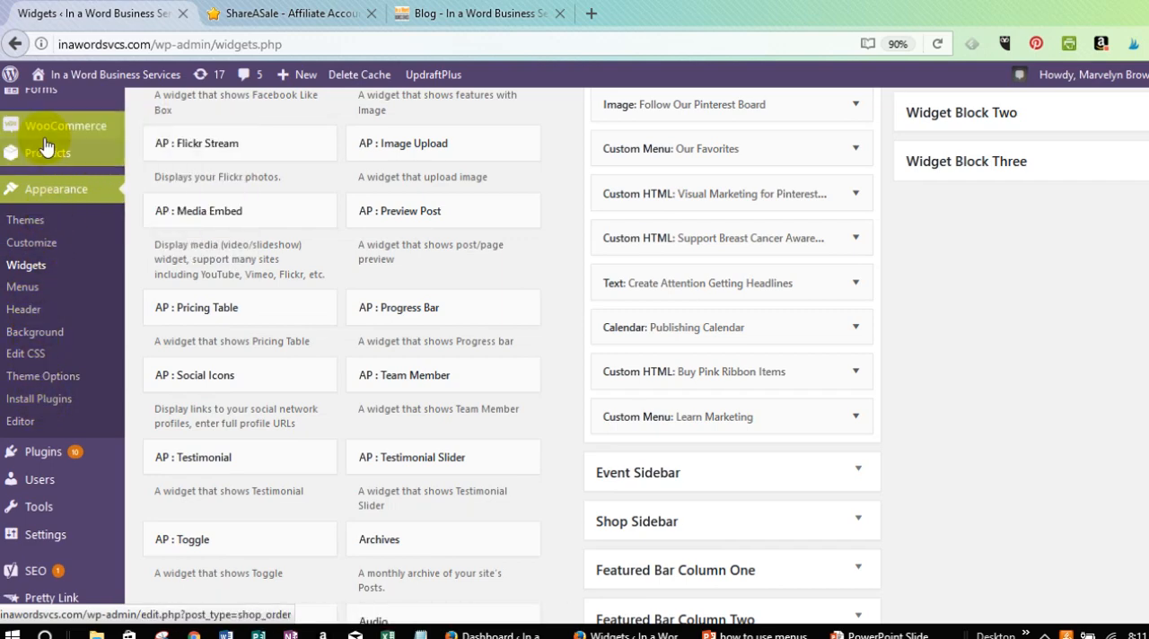
Open the Menus page of the site's Appearance settings.
{"action": "scroll", "coordinate": [29, 431], "scroll_direction": "down", "scroll_amount": 1}
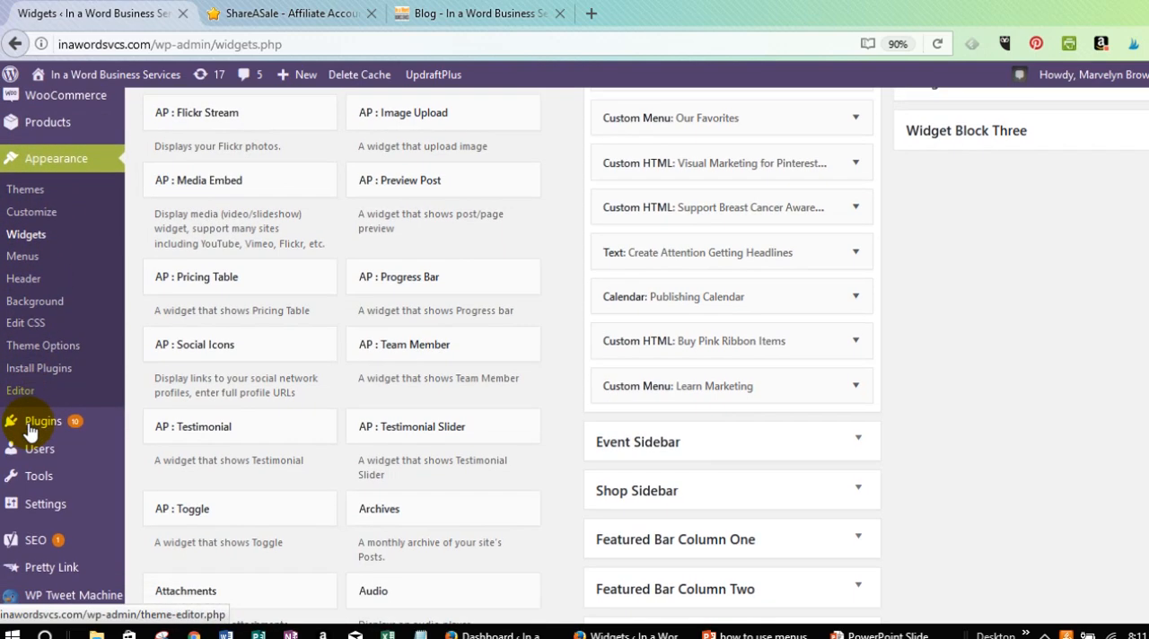
{"action": "scroll", "coordinate": [30, 431], "scroll_direction": "down", "scroll_amount": 5}
{"action": "scroll", "coordinate": [29, 432], "scroll_direction": "up", "scroll_amount": 3}
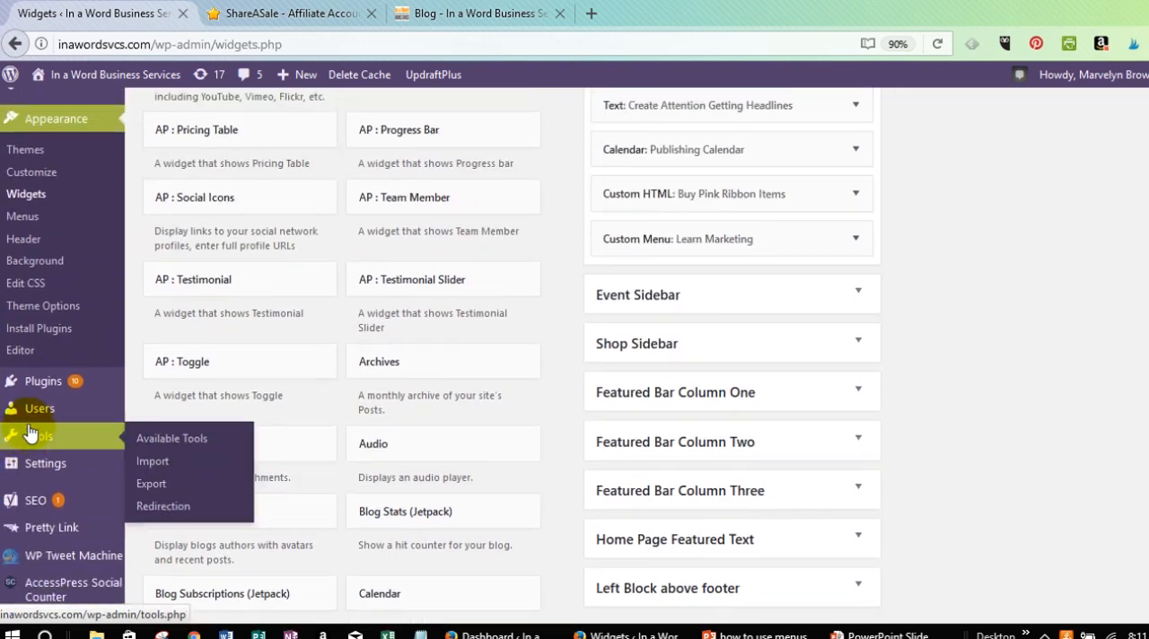
{"action": "scroll", "coordinate": [29, 432], "scroll_direction": "up", "scroll_amount": 3}
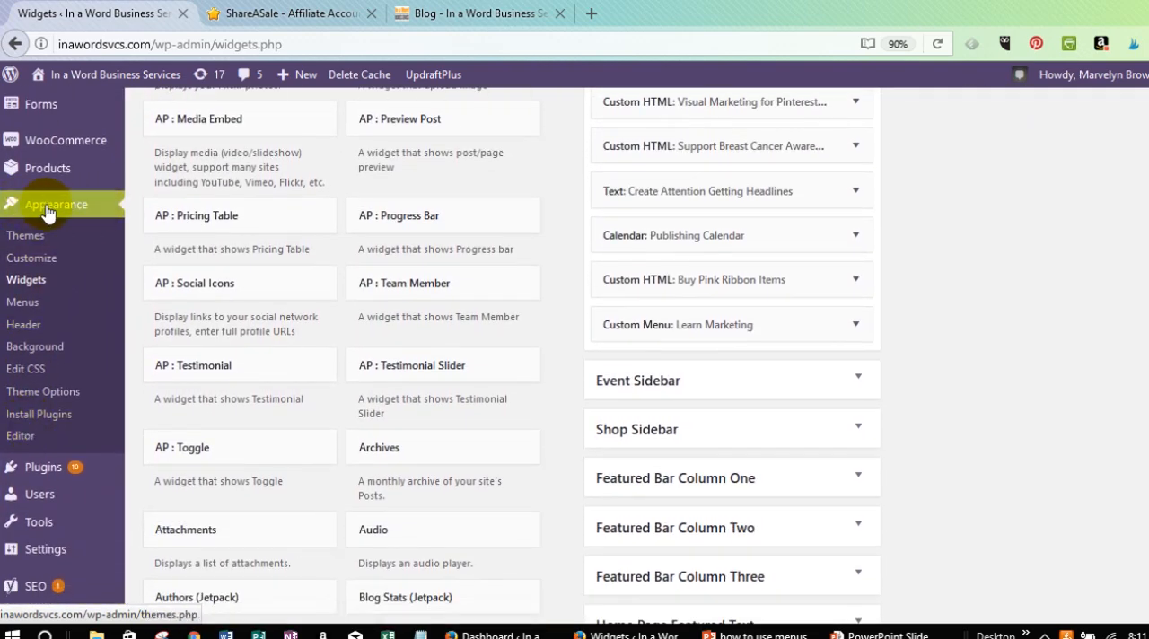
{"action": "left_click", "coordinate": [47, 212]}
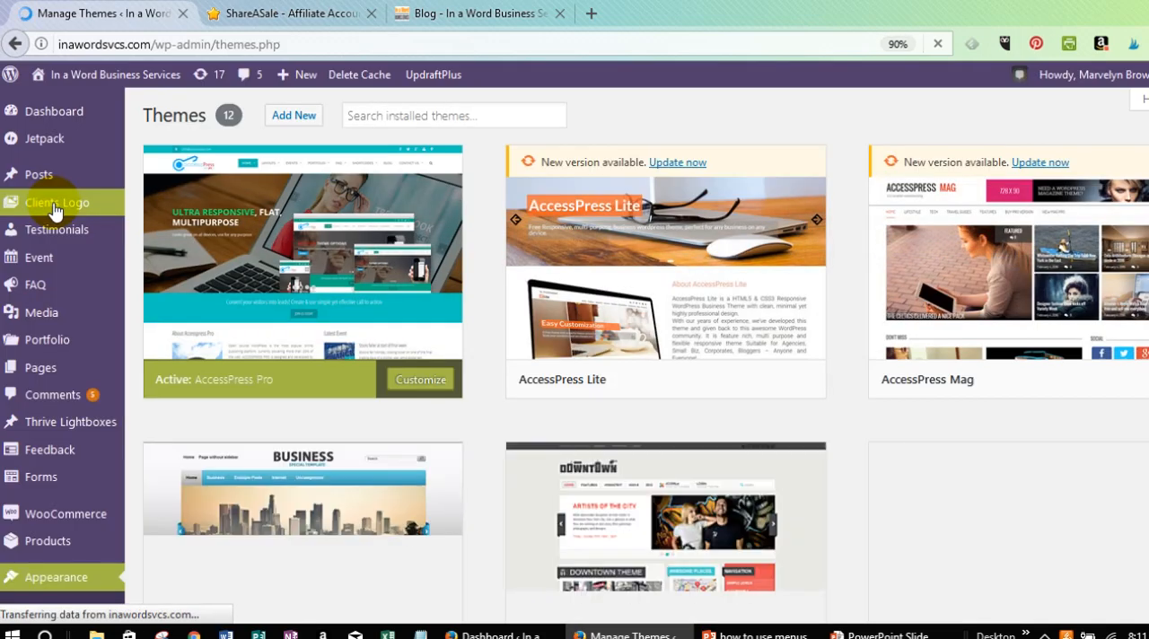
{"action": "scroll", "coordinate": [54, 211], "scroll_direction": "down", "scroll_amount": 4}
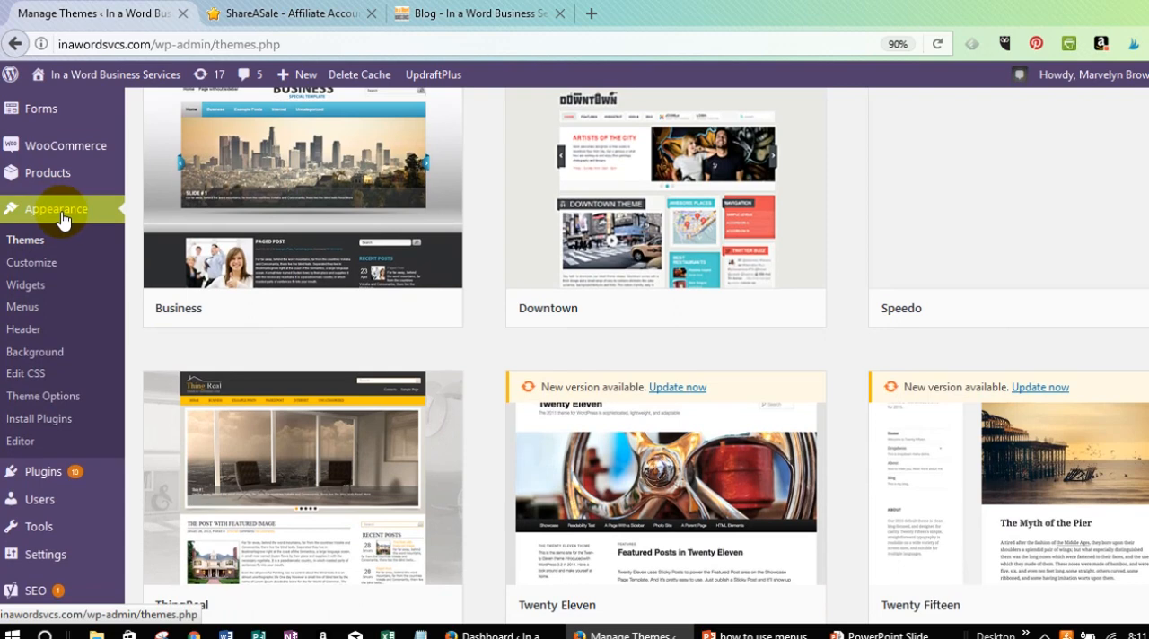
{"action": "left_click", "coordinate": [23, 309]}
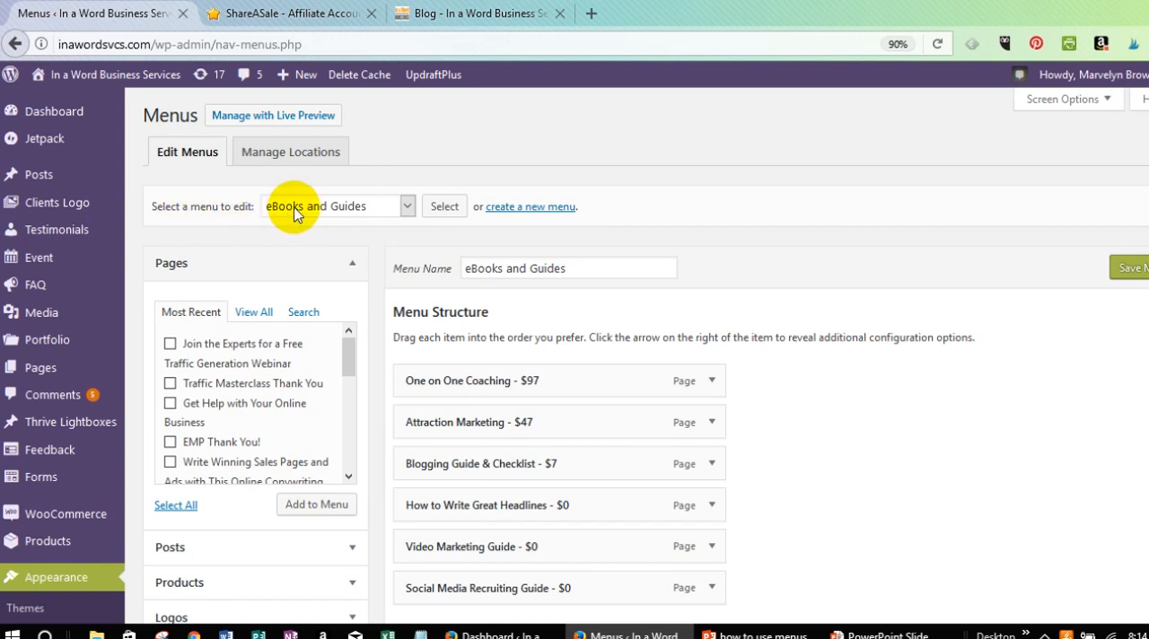
Create a new navigation menu named Test.
{"action": "left_click", "coordinate": [527, 213]}
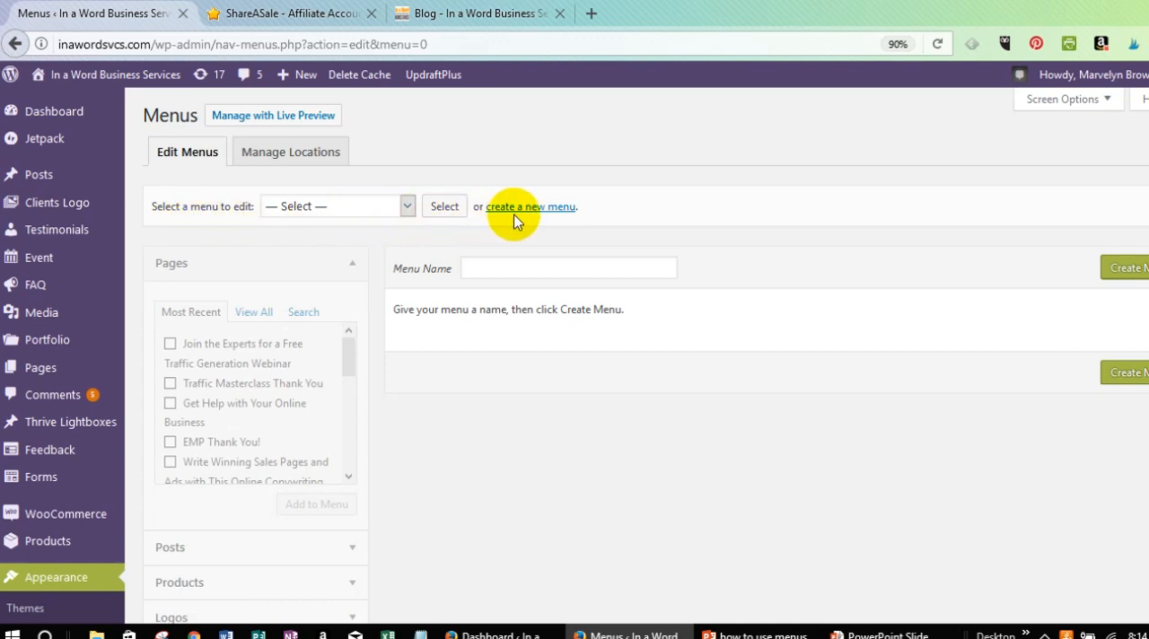
{"action": "left_click", "coordinate": [489, 268]}
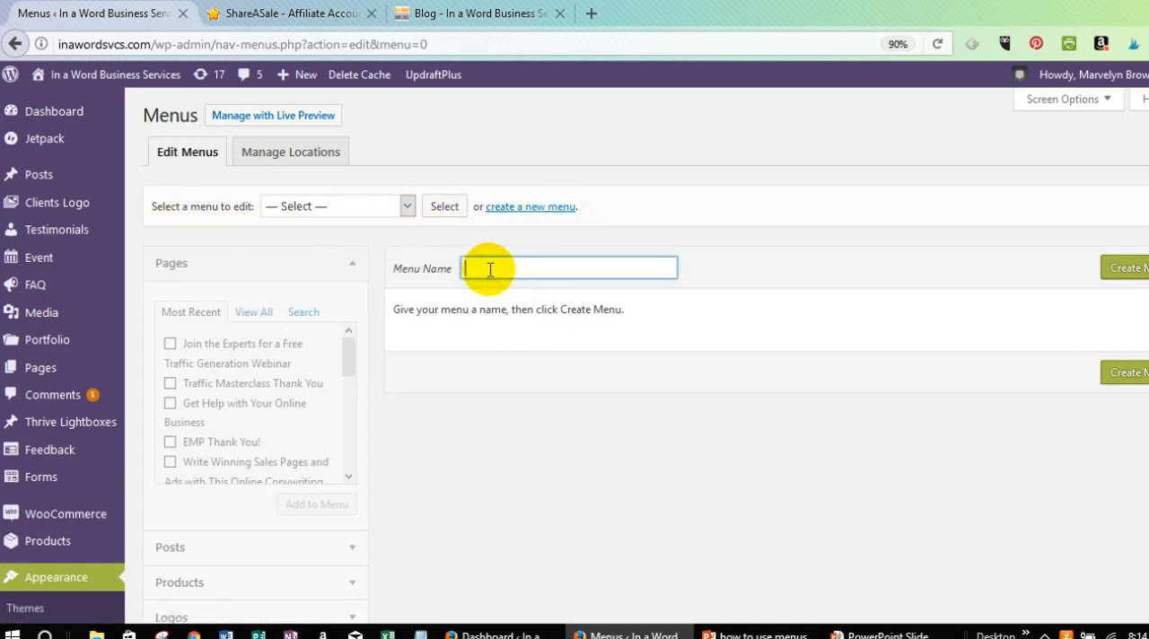
{"action": "type", "text": "Test"}
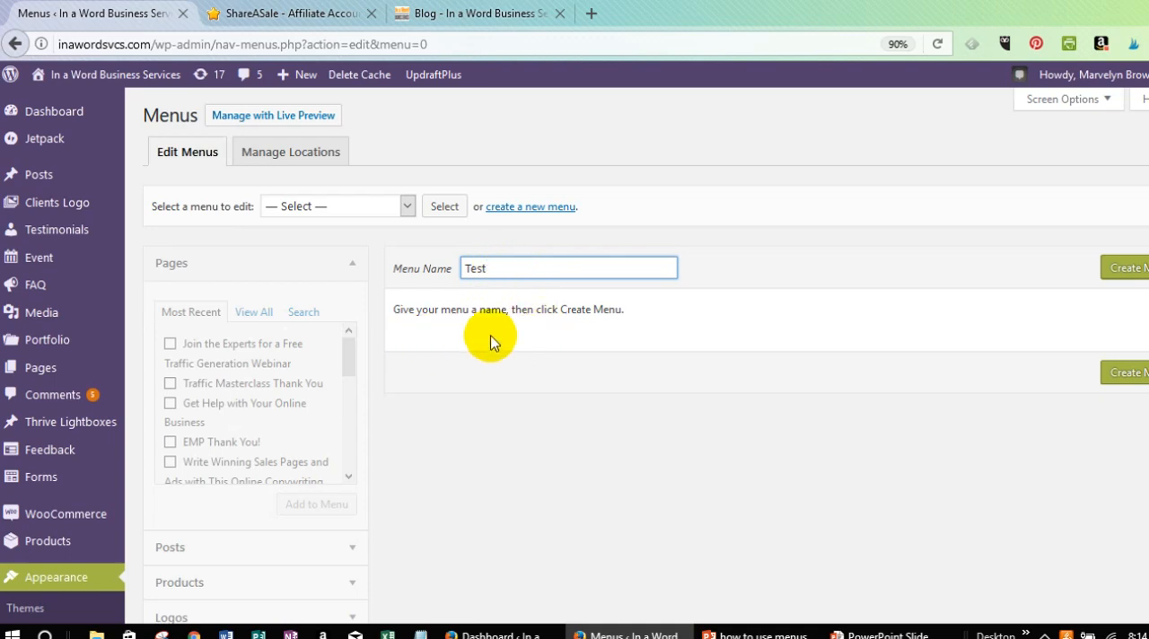
{"action": "left_click", "coordinate": [1123, 267]}
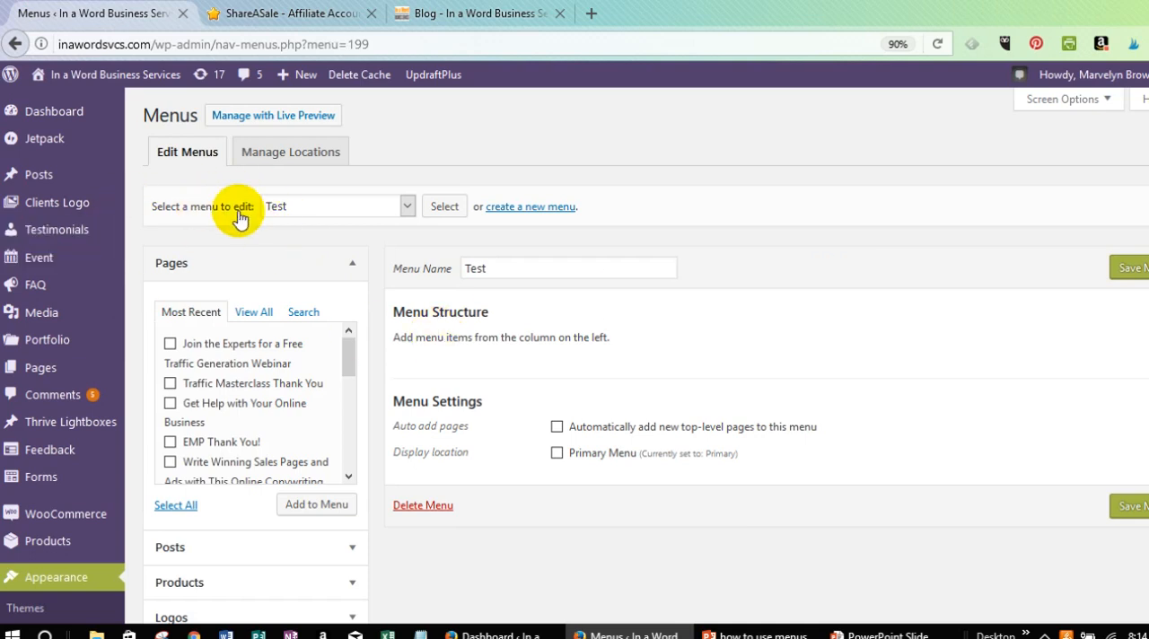
Check the list of menus that can be chosen for editing, keeping Test selected.
{"action": "left_click", "coordinate": [406, 205]}
{"action": "left_click", "coordinate": [405, 207]}
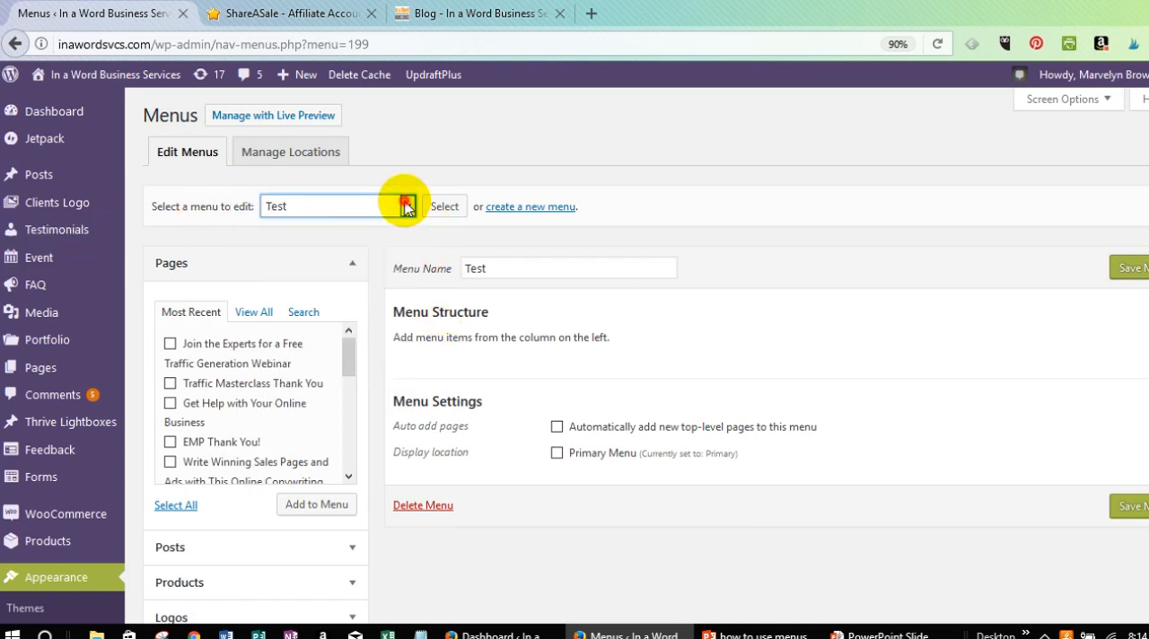
{"action": "left_click", "coordinate": [407, 207]}
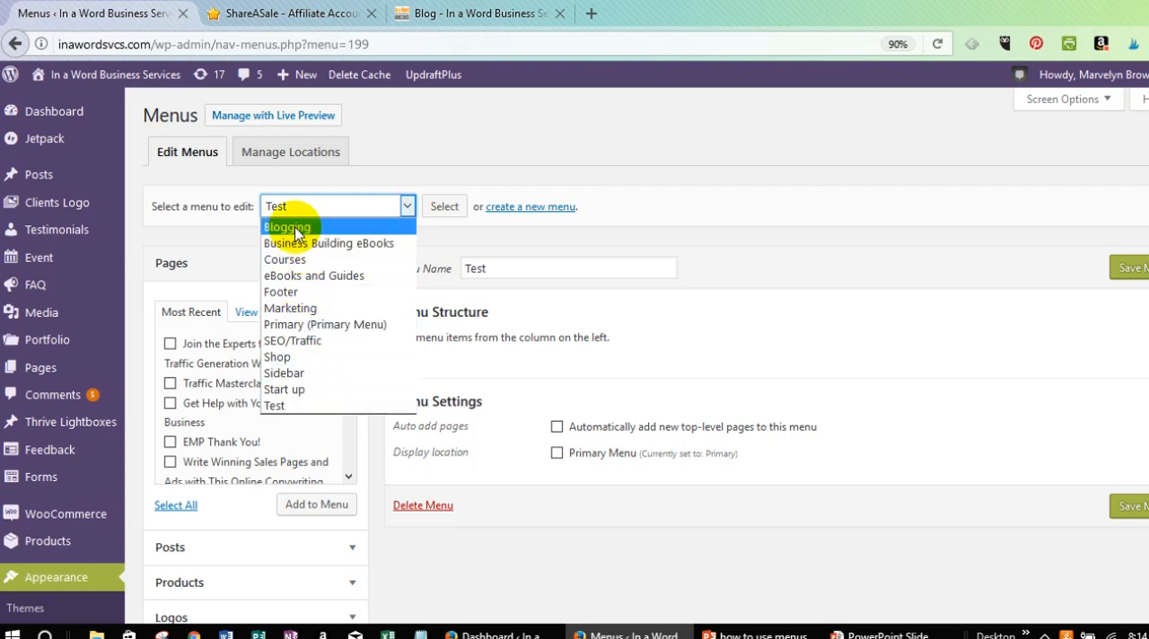
{"action": "left_click", "coordinate": [406, 205]}
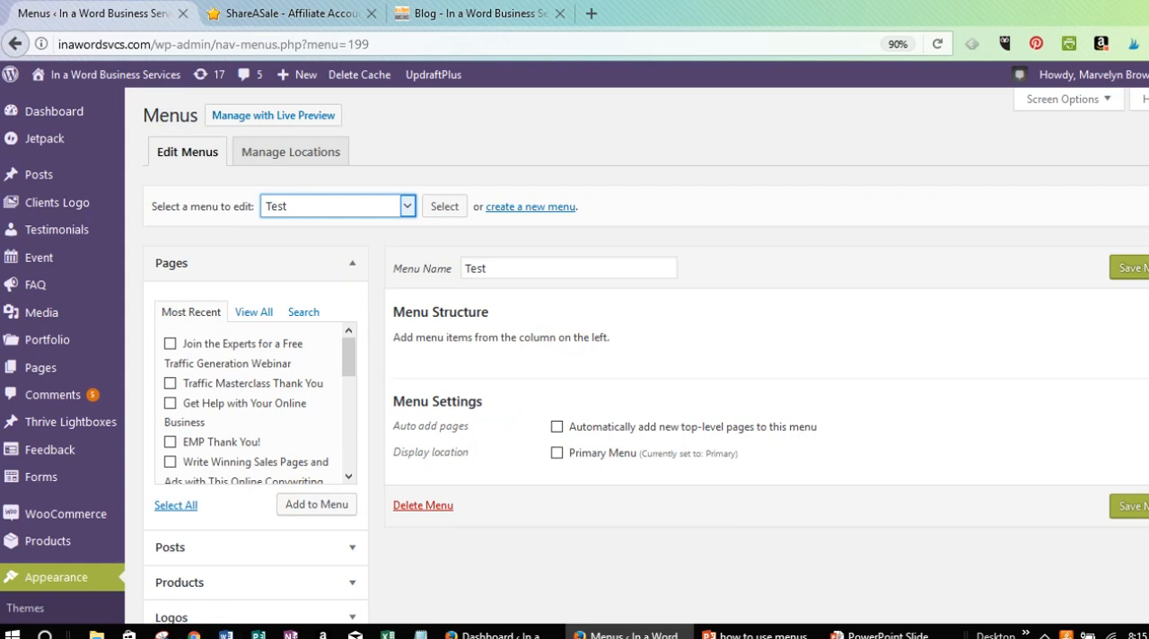
Review the content types that can be added to the menu and examine the Custom Links fields.
{"action": "scroll", "coordinate": [218, 301], "scroll_direction": "down", "scroll_amount": 1}
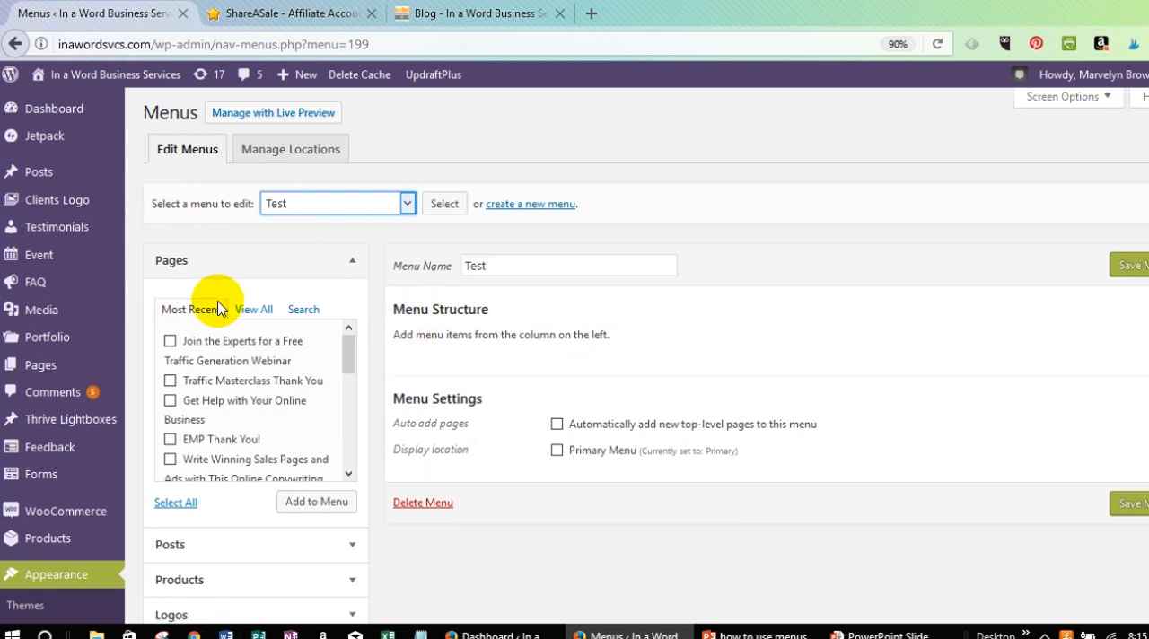
{"action": "scroll", "coordinate": [218, 309], "scroll_direction": "down", "scroll_amount": 4}
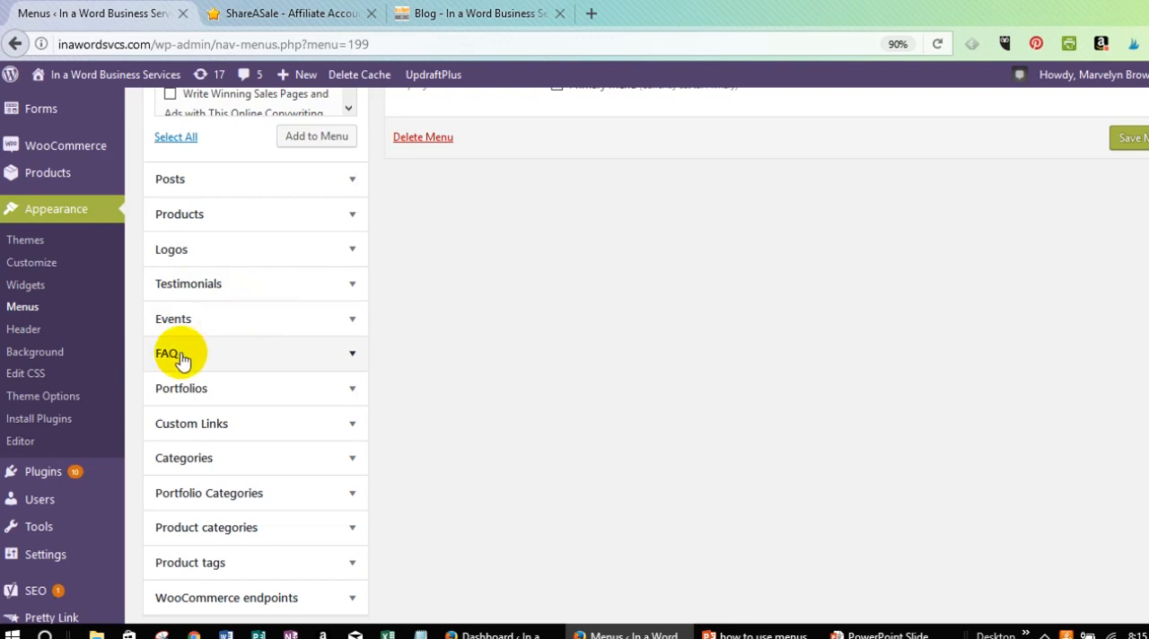
{"action": "scroll", "coordinate": [278, 355], "scroll_direction": "up", "scroll_amount": 3}
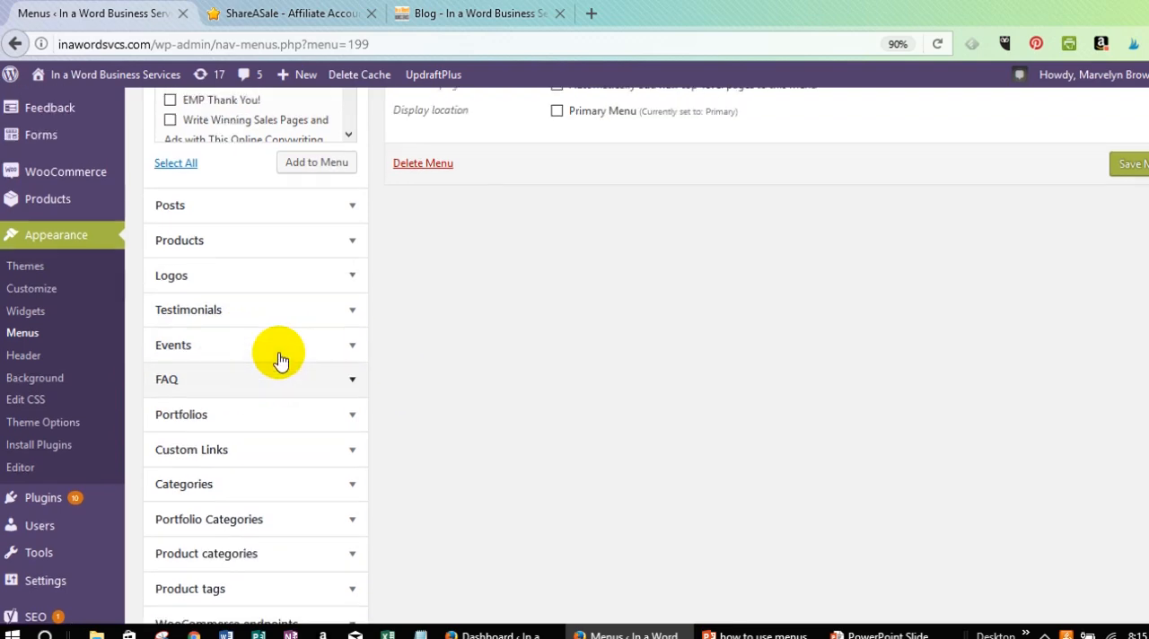
{"action": "scroll", "coordinate": [184, 426], "scroll_direction": "down", "scroll_amount": 4}
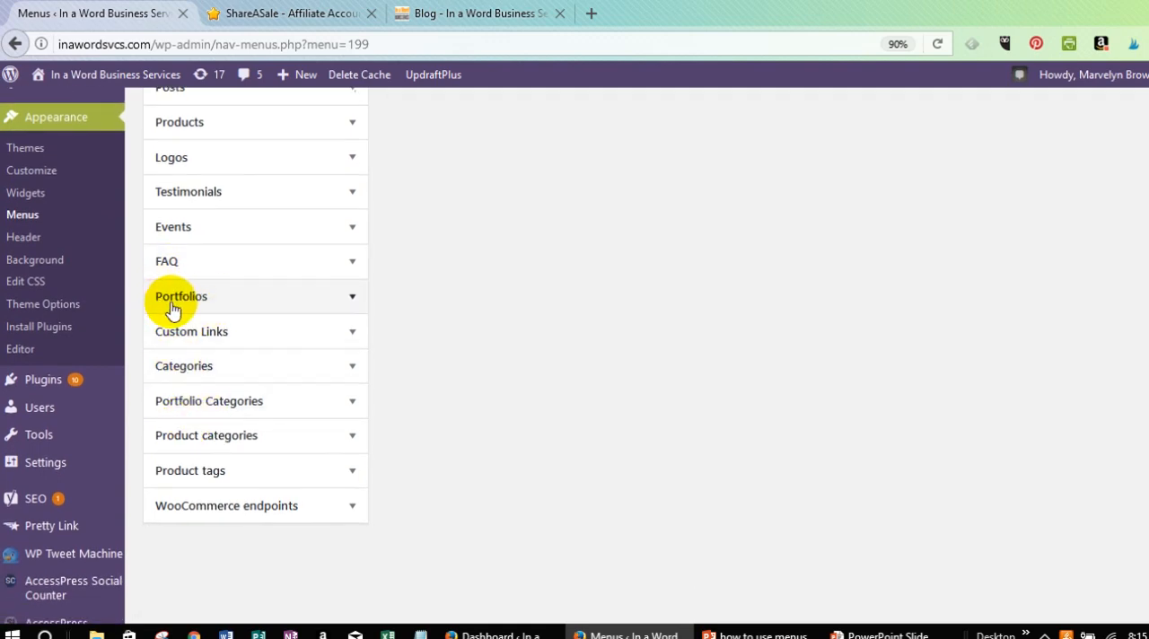
{"action": "left_click", "coordinate": [353, 331]}
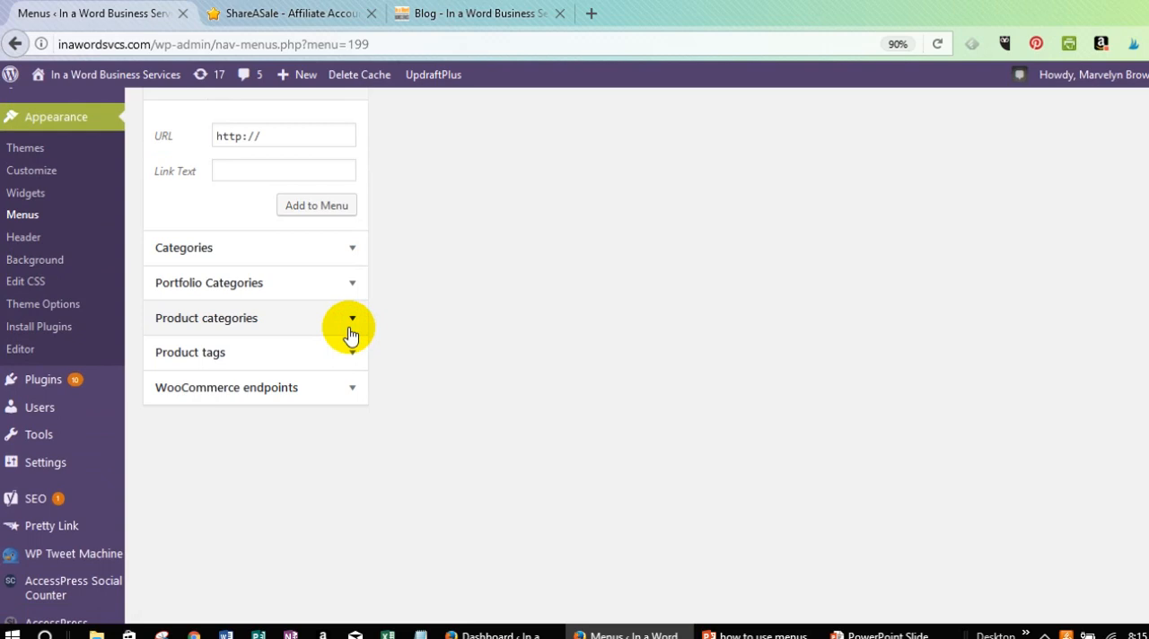
{"action": "scroll", "coordinate": [266, 429], "scroll_direction": "up", "scroll_amount": 1}
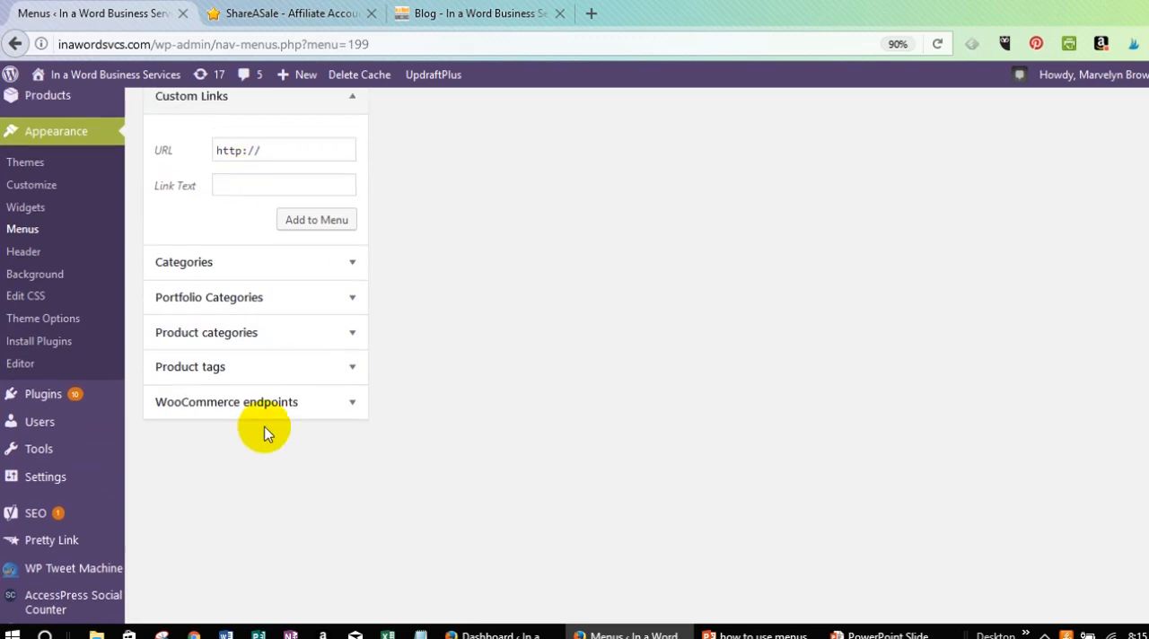
{"action": "scroll", "coordinate": [266, 432], "scroll_direction": "up", "scroll_amount": 3}
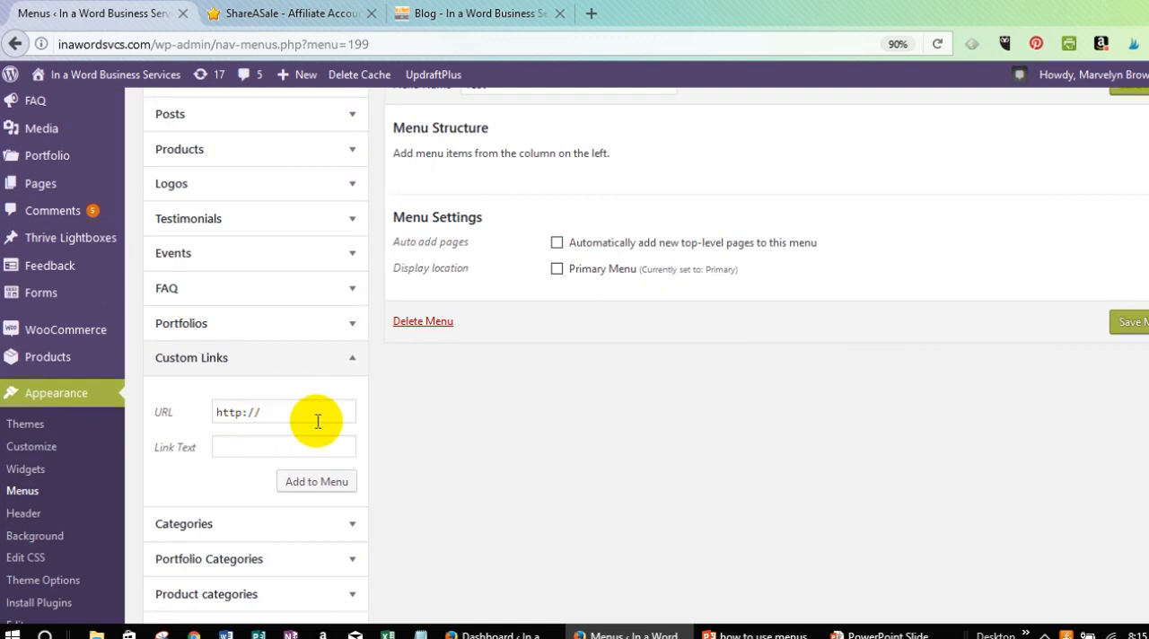
{"action": "scroll", "coordinate": [316, 421], "scroll_direction": "down", "scroll_amount": 2}
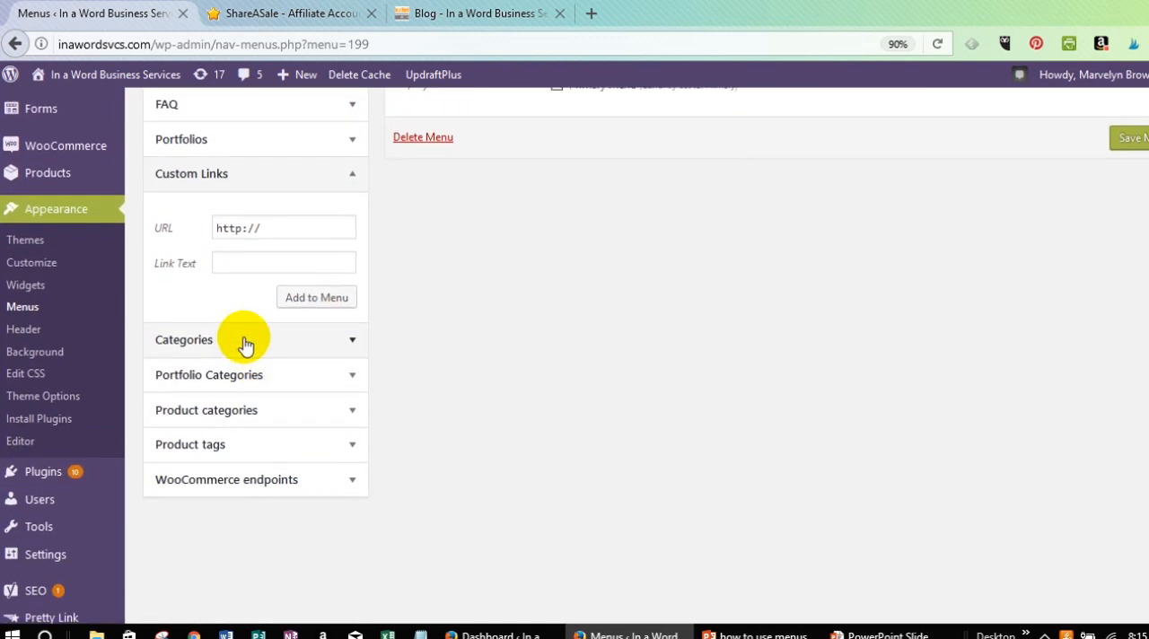
Examine the categories available as menu items, collapse them again and review the remaining content types.
{"action": "left_click", "coordinate": [244, 341]}
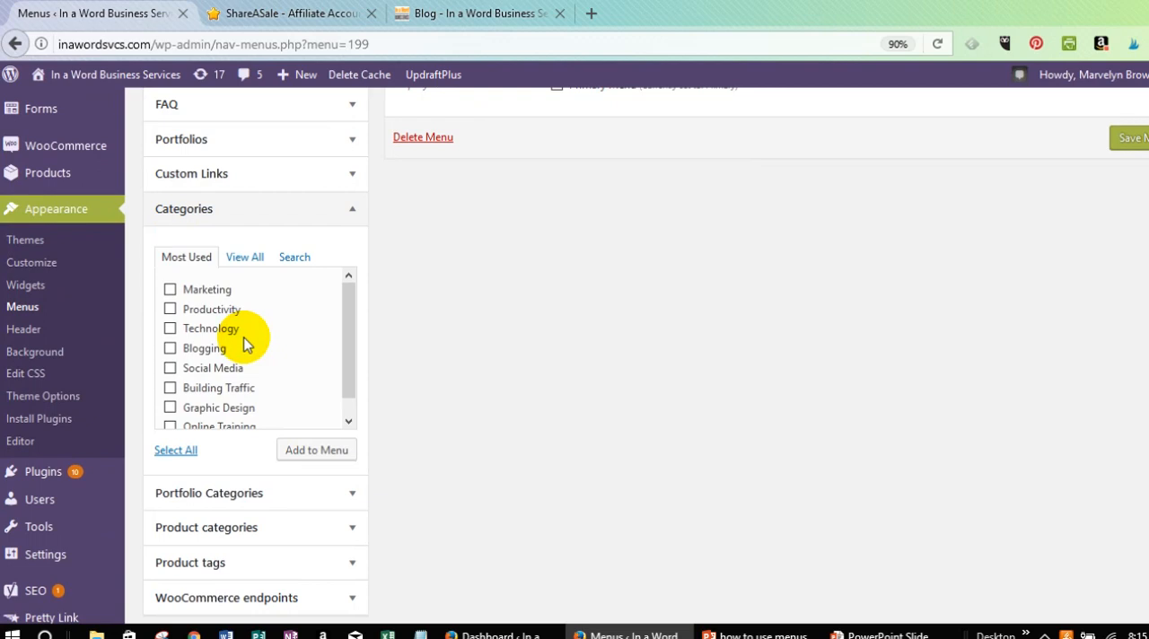
{"action": "left_click", "coordinate": [196, 216]}
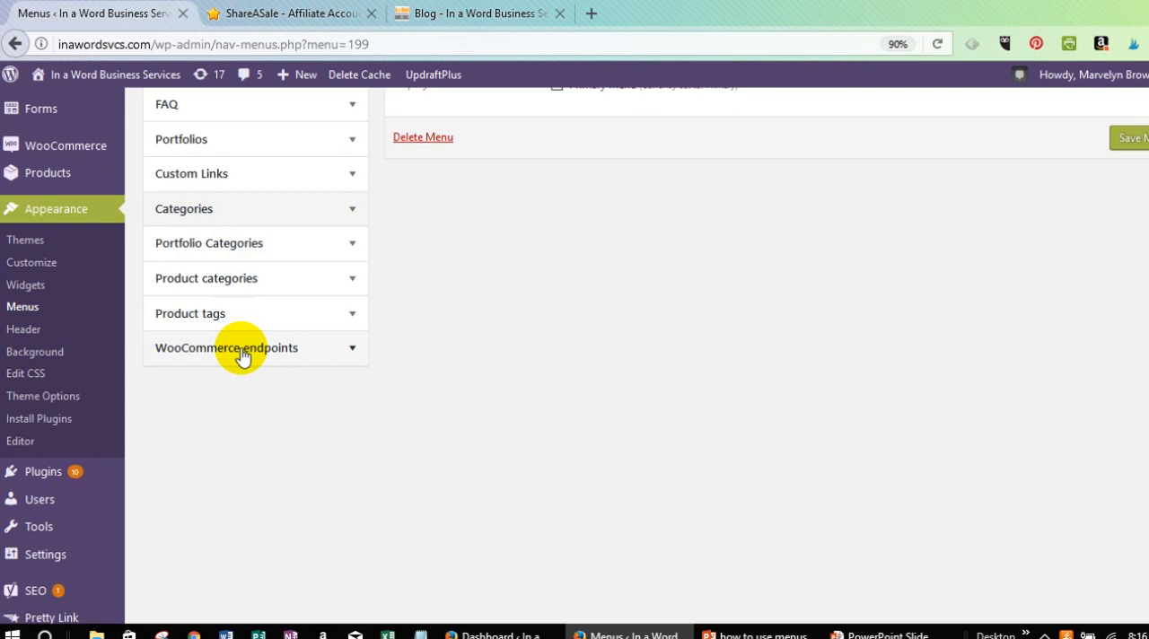
{"action": "scroll", "coordinate": [189, 296], "scroll_direction": "up", "scroll_amount": 5}
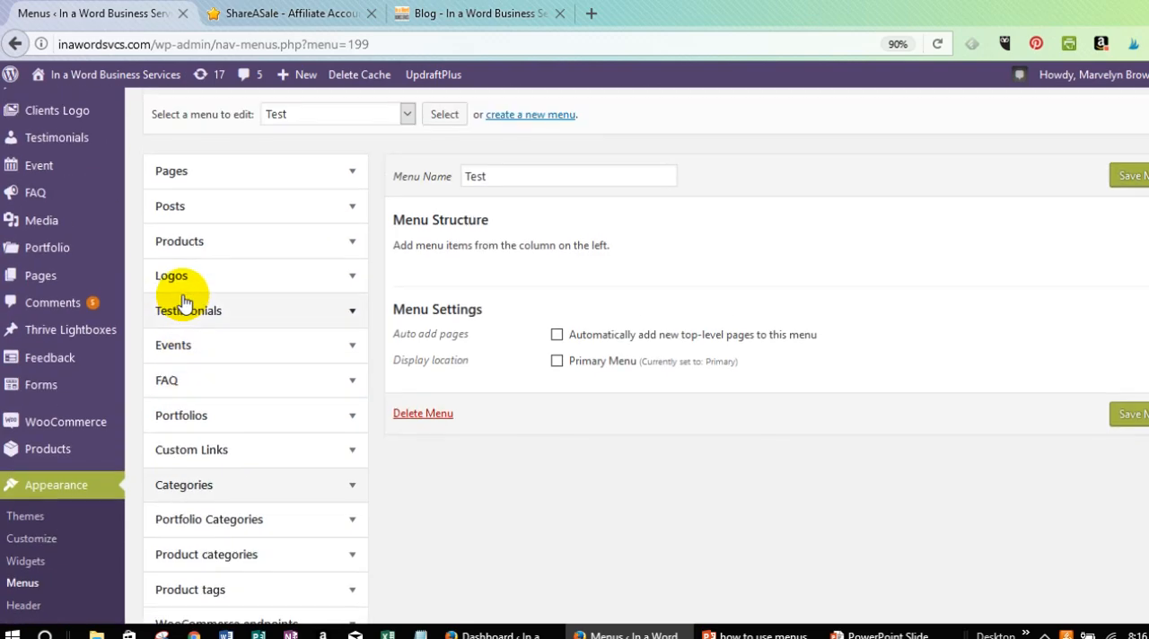
{"action": "scroll", "coordinate": [251, 361], "scroll_direction": "down", "scroll_amount": 3}
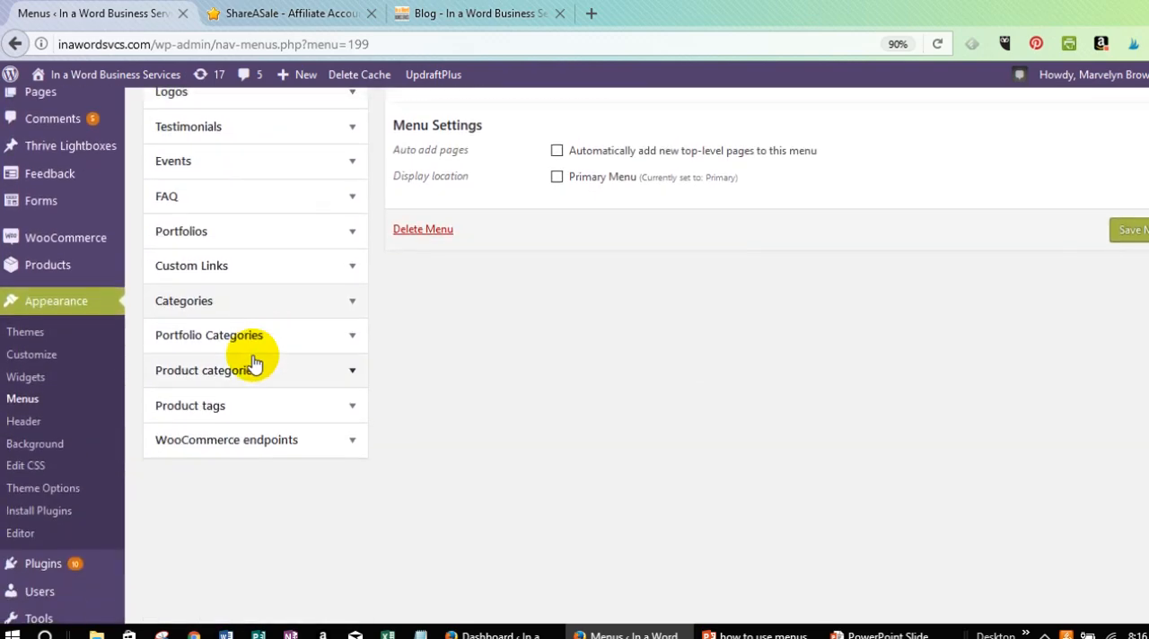
{"action": "scroll", "coordinate": [259, 444], "scroll_direction": "up", "scroll_amount": 3}
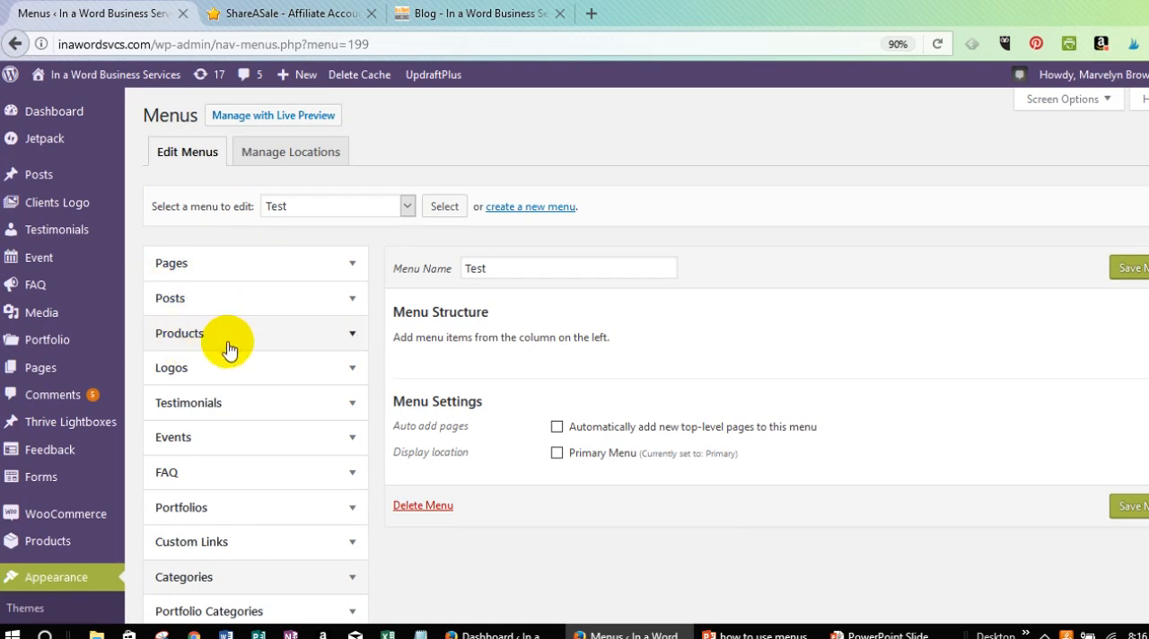
Expand the Pages section to show the most recent pages available for the menu.
{"action": "left_click", "coordinate": [276, 264]}
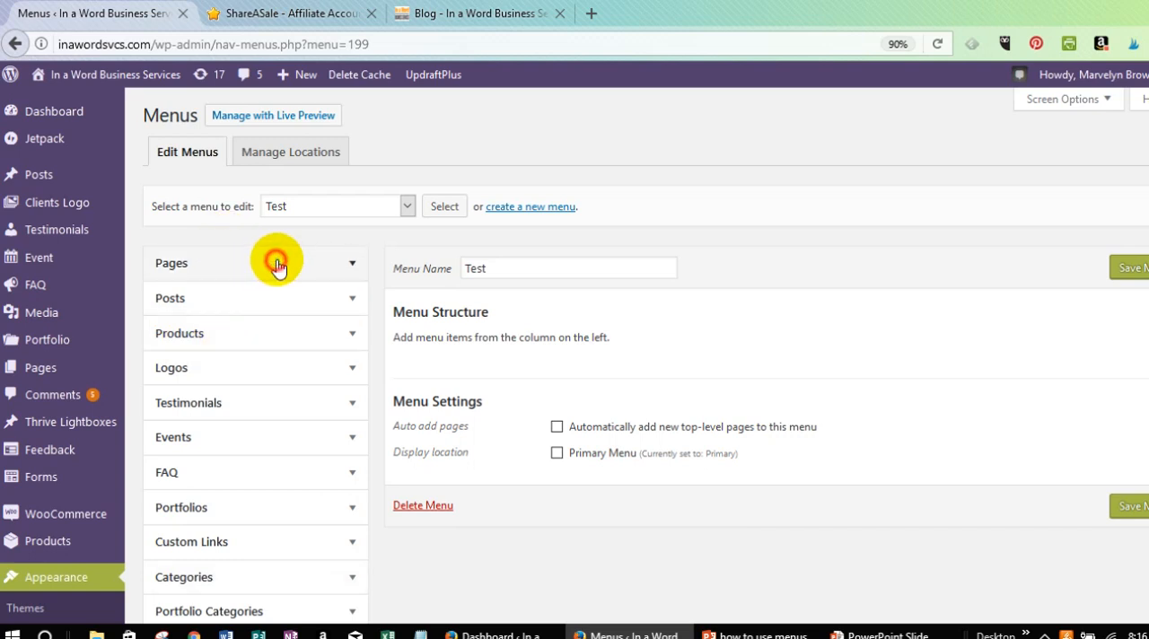
{"action": "left_click", "coordinate": [343, 265]}
{"action": "left_click", "coordinate": [351, 267]}
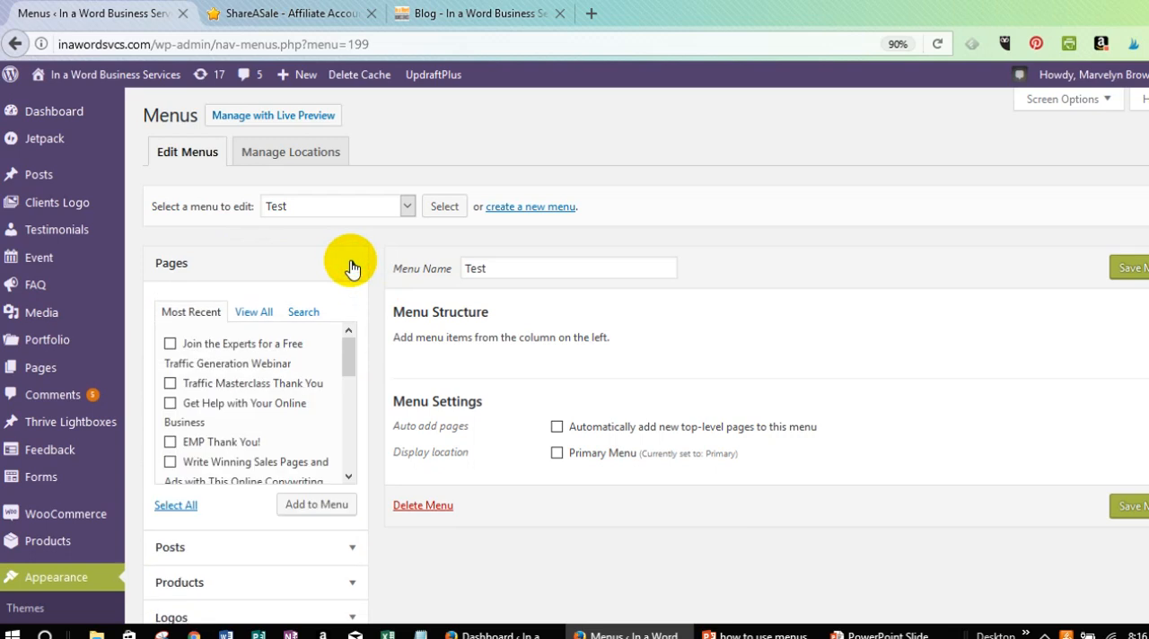
{"action": "left_click", "coordinate": [351, 267]}
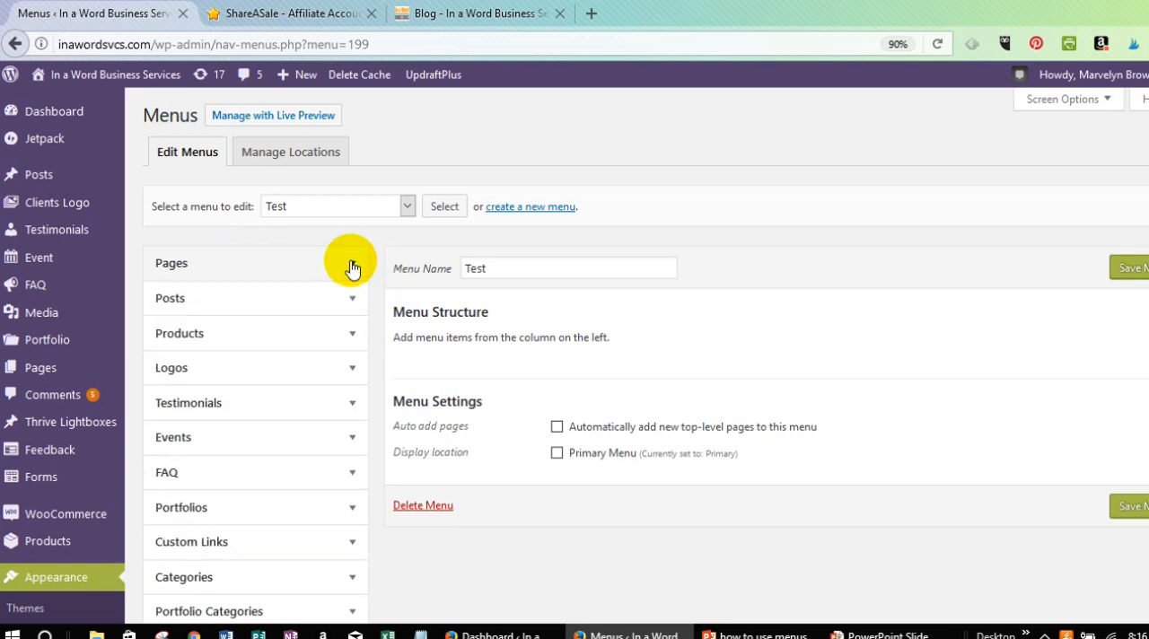
{"action": "left_click", "coordinate": [351, 267]}
{"action": "left_click", "coordinate": [351, 267]}
{"action": "left_click", "coordinate": [351, 267]}
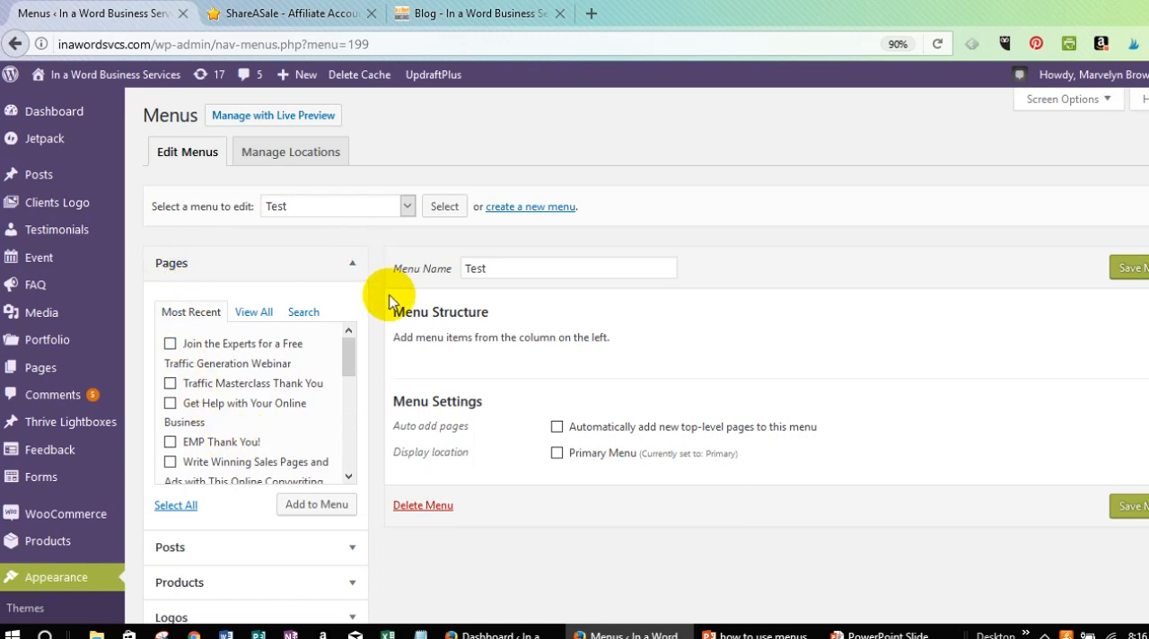
Add the pages Get Help with Your Online Business and EMP Thank You! to the Test menu.
{"action": "scroll", "coordinate": [358, 274], "scroll_direction": "down", "scroll_amount": 2}
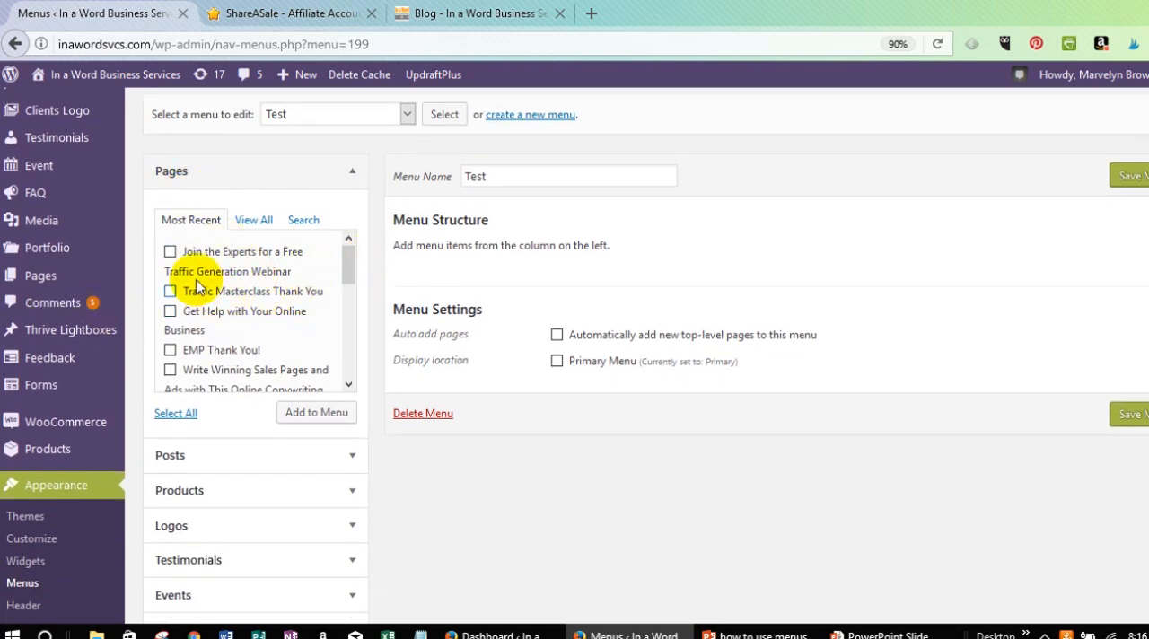
{"action": "scroll", "coordinate": [199, 301], "scroll_direction": "down", "scroll_amount": 6}
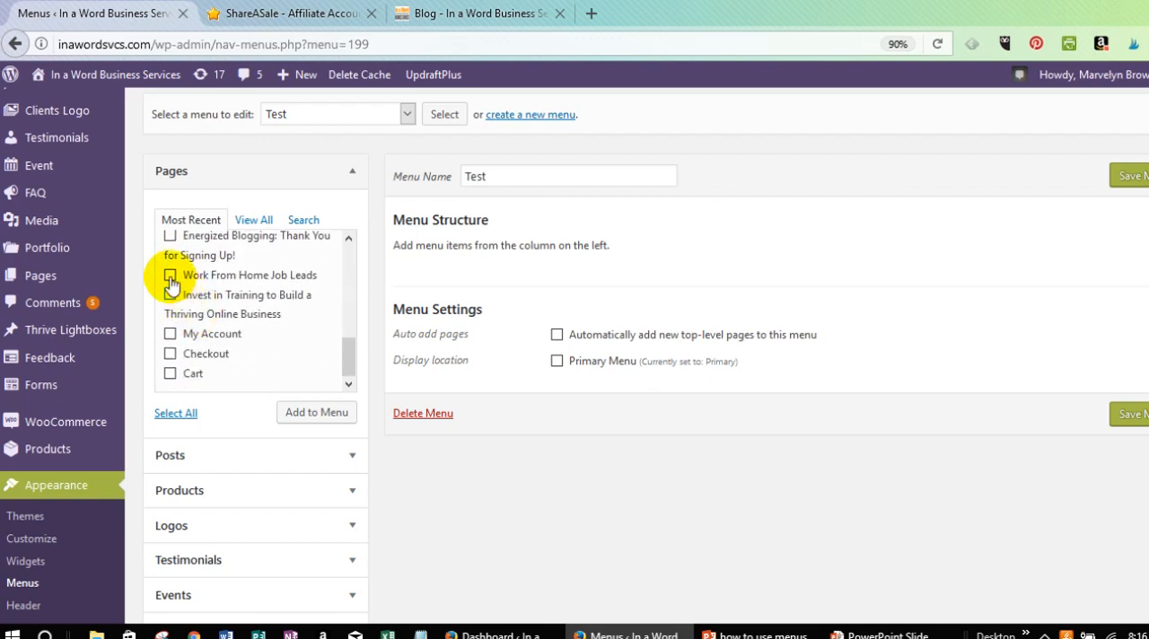
{"action": "scroll", "coordinate": [241, 334], "scroll_direction": "up", "scroll_amount": 3}
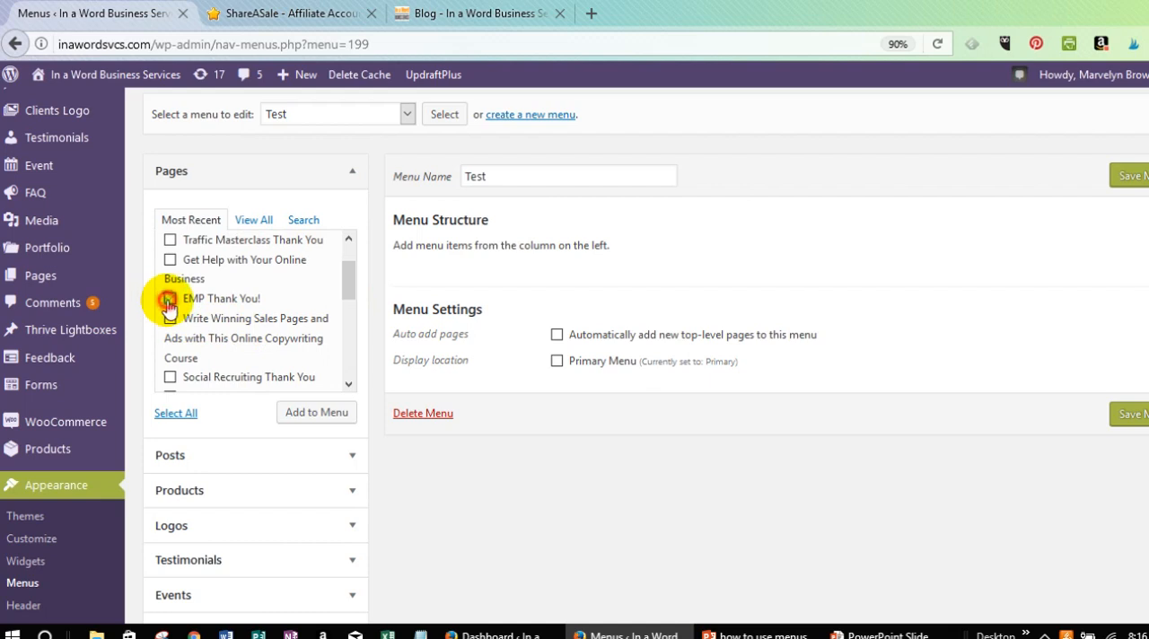
{"action": "left_click", "coordinate": [170, 259]}
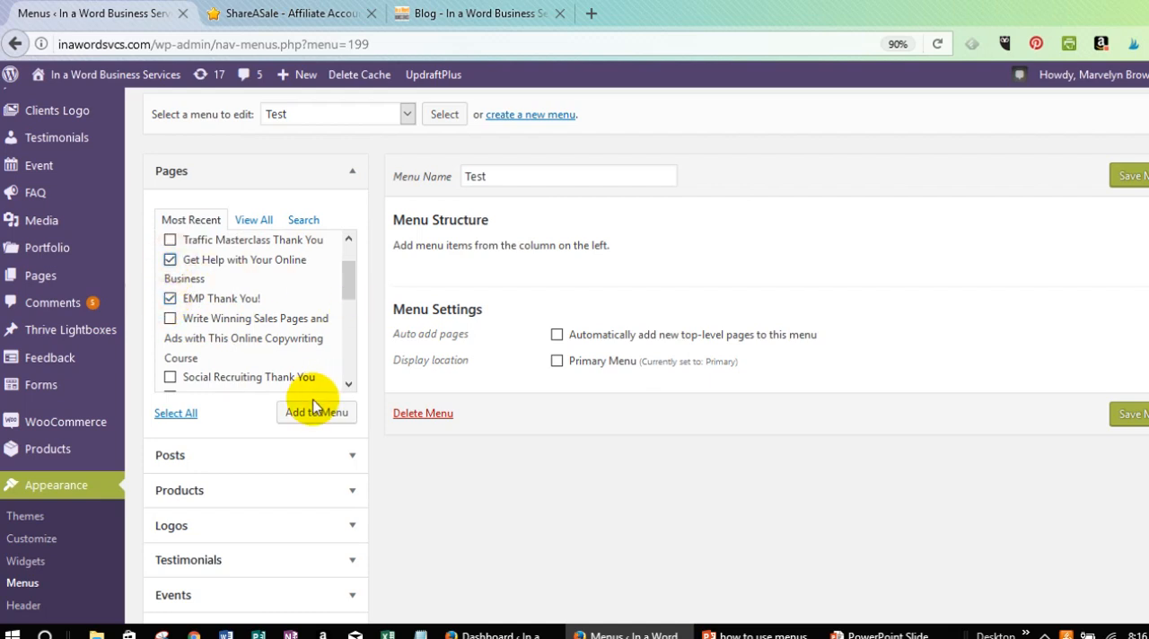
{"action": "left_click", "coordinate": [170, 297]}
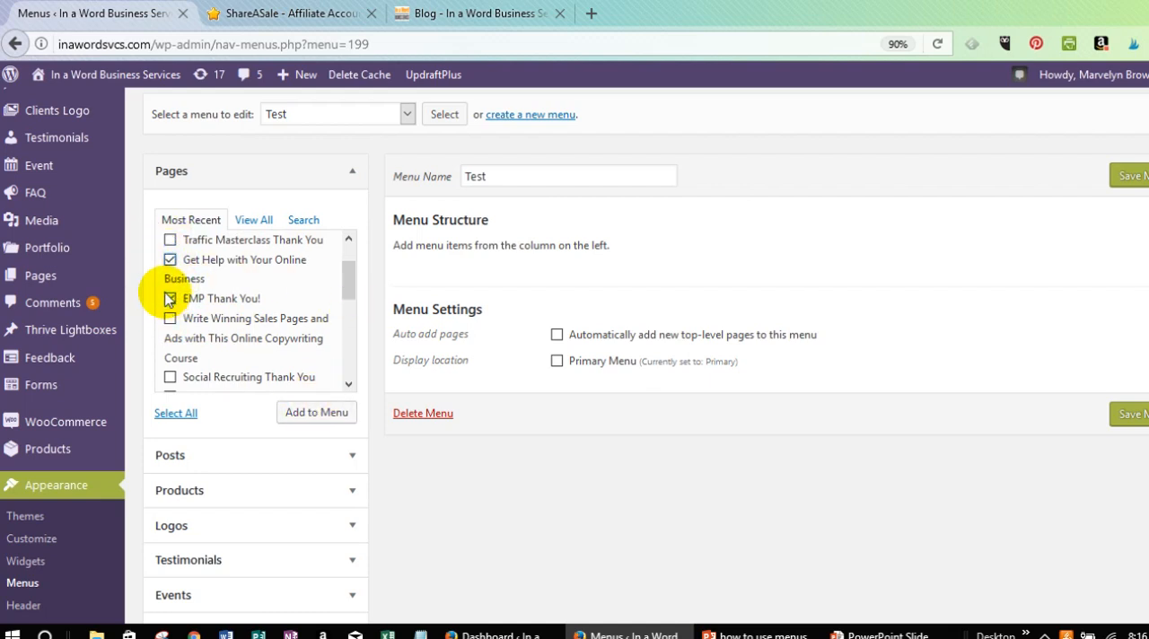
{"action": "left_click", "coordinate": [169, 298]}
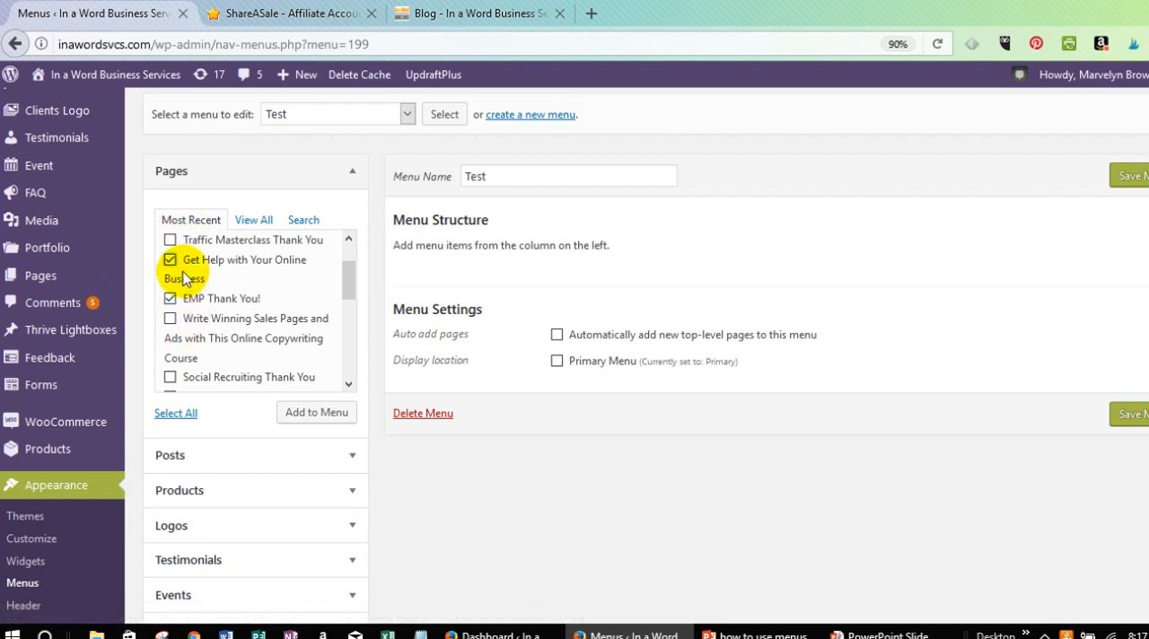
{"action": "left_click", "coordinate": [312, 415]}
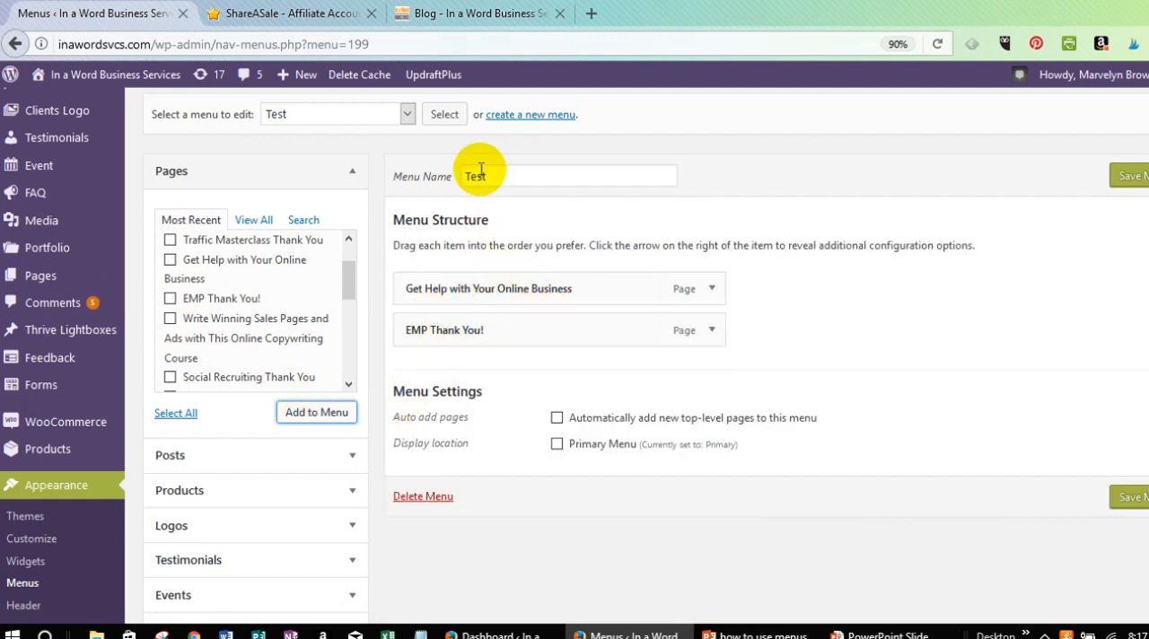
Add the products Buyers Keyword Cheat Sheet and Create a Phenomenal Customer Avatar Workbook to the Test menu.
{"action": "scroll", "coordinate": [228, 453], "scroll_direction": "down", "scroll_amount": 1}
{"action": "scroll", "coordinate": [235, 453], "scroll_direction": "down", "scroll_amount": 3}
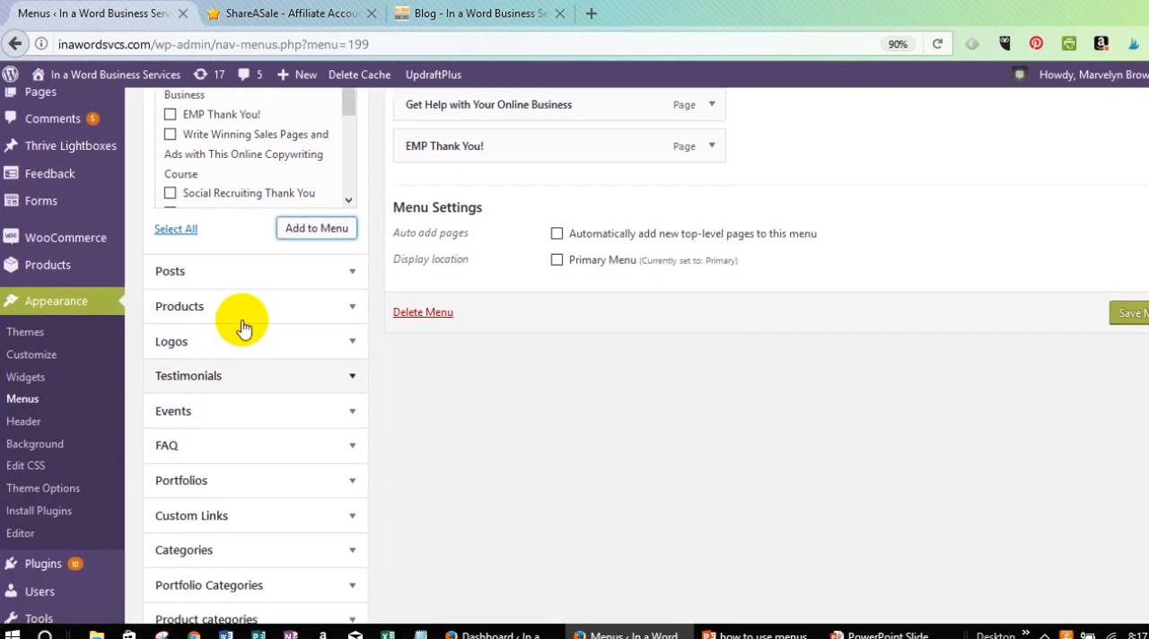
{"action": "left_click", "coordinate": [247, 310]}
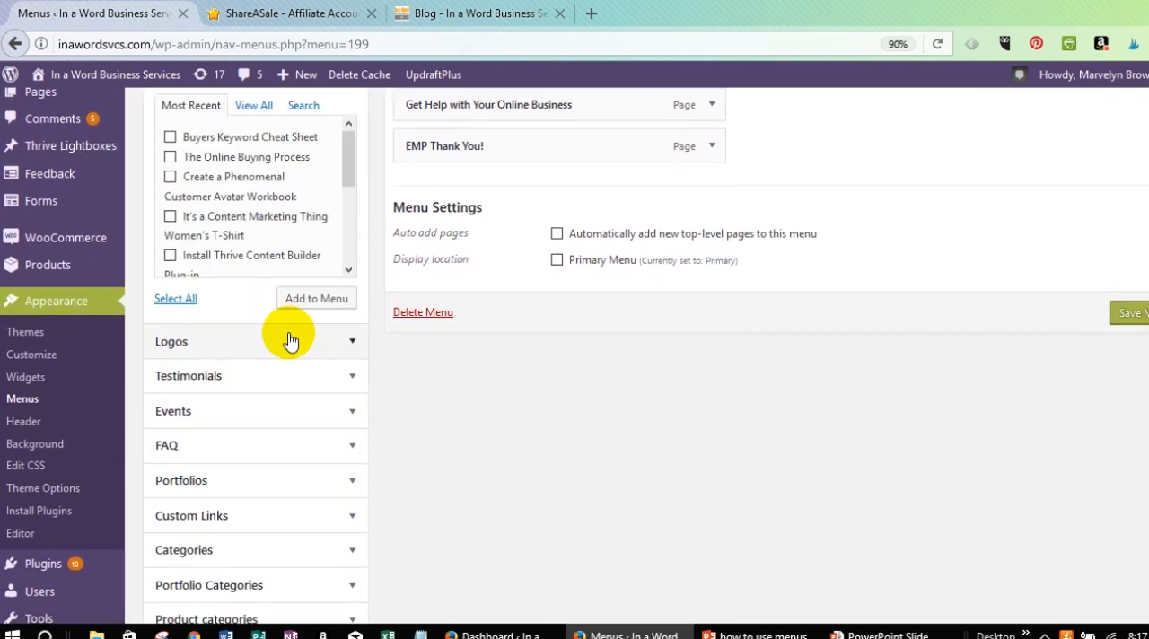
{"action": "scroll", "coordinate": [286, 279], "scroll_direction": "up", "scroll_amount": 3}
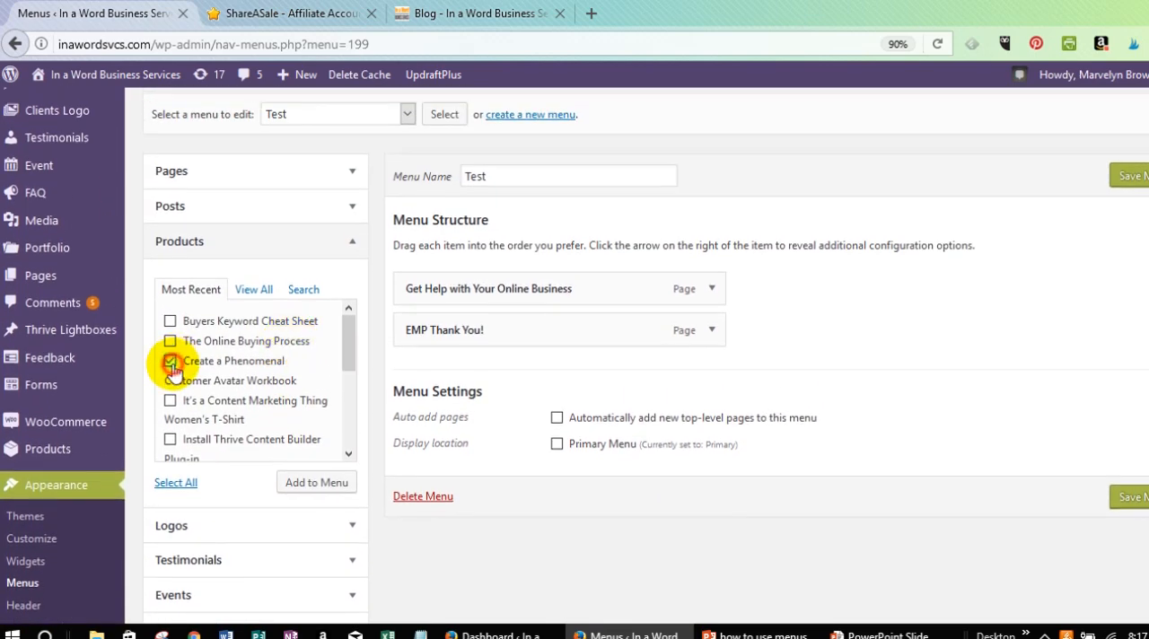
{"action": "left_click", "coordinate": [169, 320]}
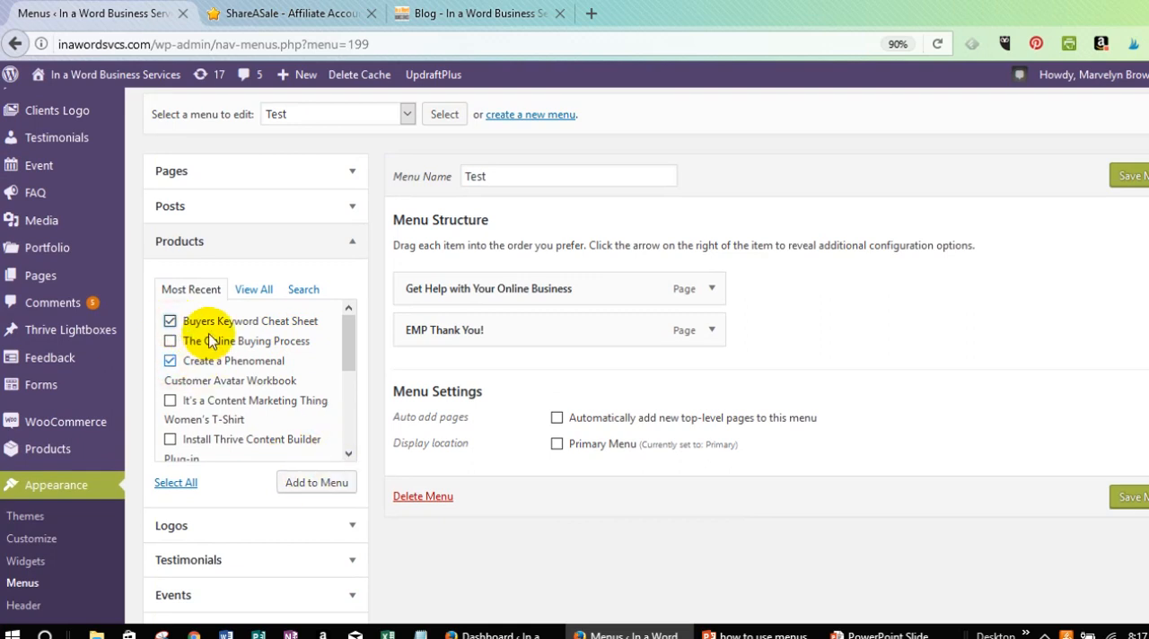
{"action": "left_click", "coordinate": [318, 486]}
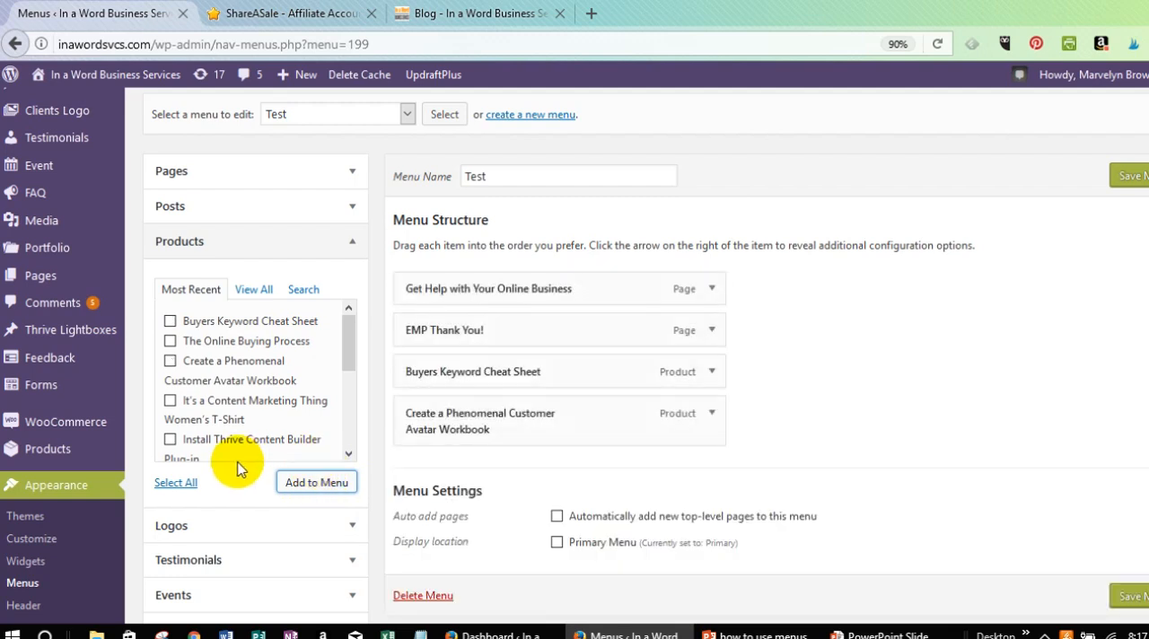
Add the post categories Blogging and Social Media to the Test menu.
{"action": "scroll", "coordinate": [254, 323], "scroll_direction": "down", "scroll_amount": 1}
{"action": "scroll", "coordinate": [260, 403], "scroll_direction": "down", "scroll_amount": 2}
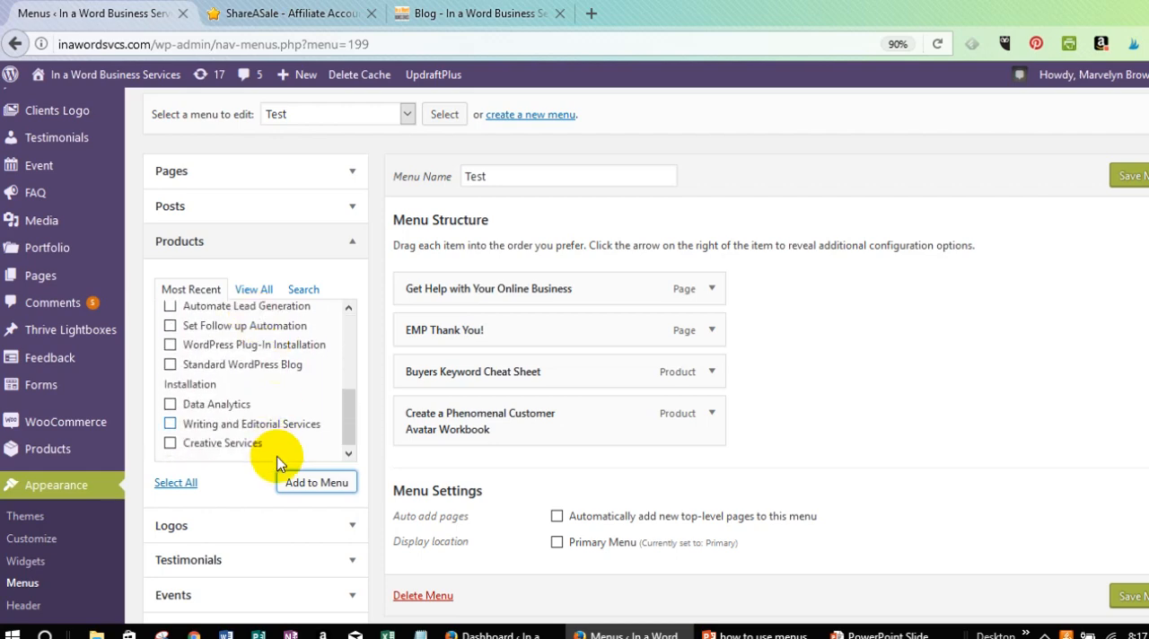
{"action": "scroll", "coordinate": [256, 525], "scroll_direction": "down", "scroll_amount": 3}
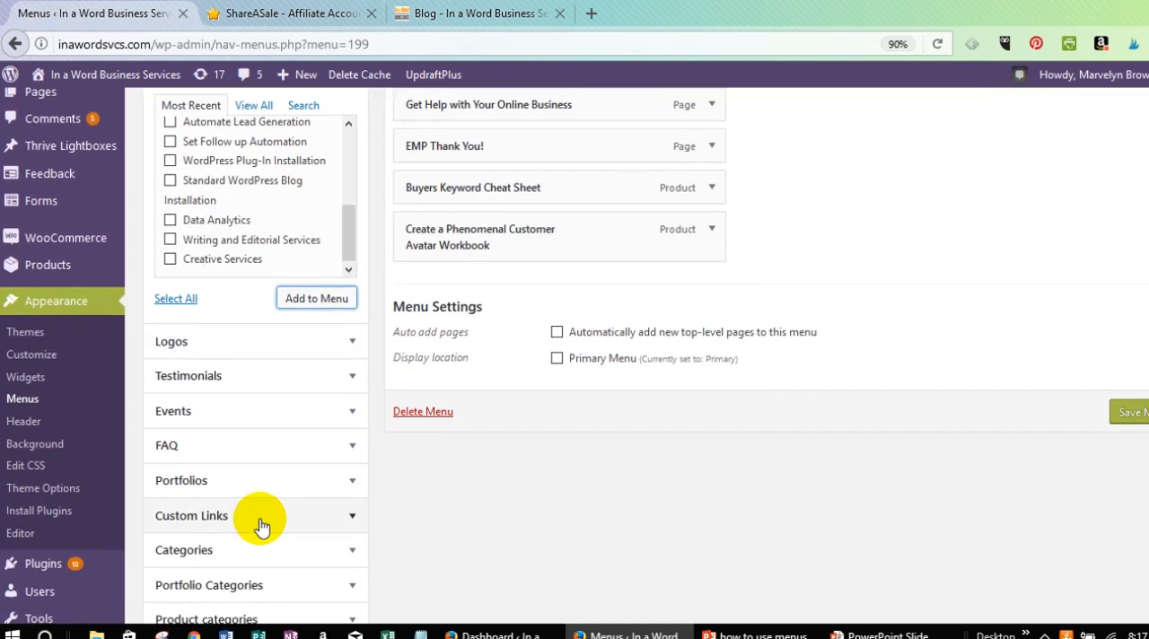
{"action": "scroll", "coordinate": [260, 527], "scroll_direction": "down", "scroll_amount": 2}
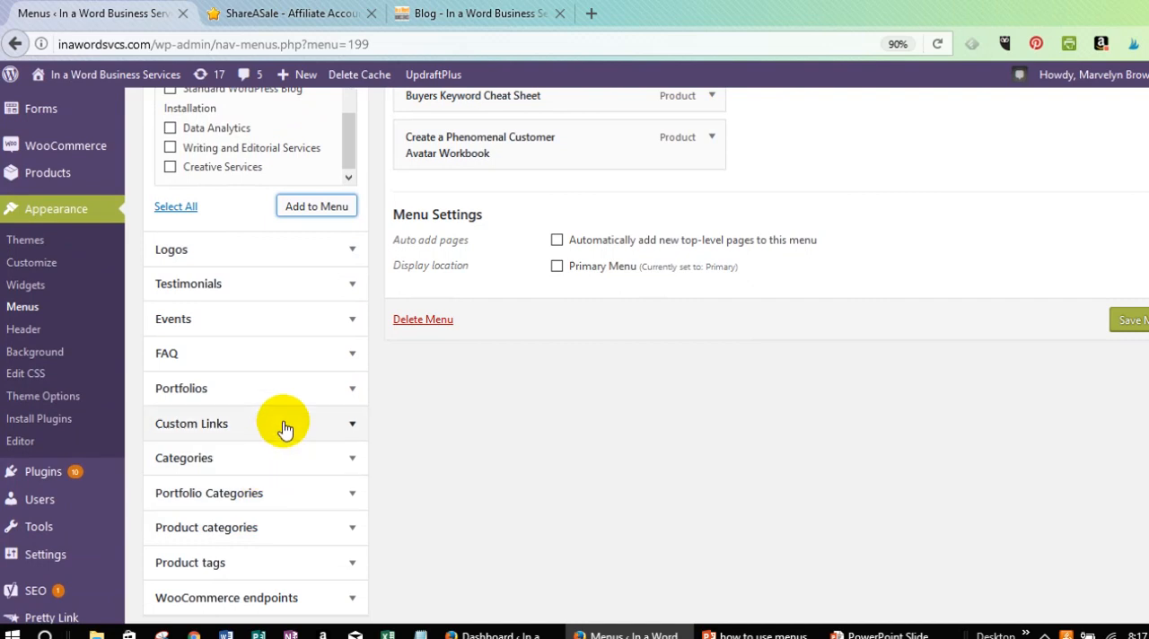
{"action": "scroll", "coordinate": [283, 426], "scroll_direction": "down", "scroll_amount": 2}
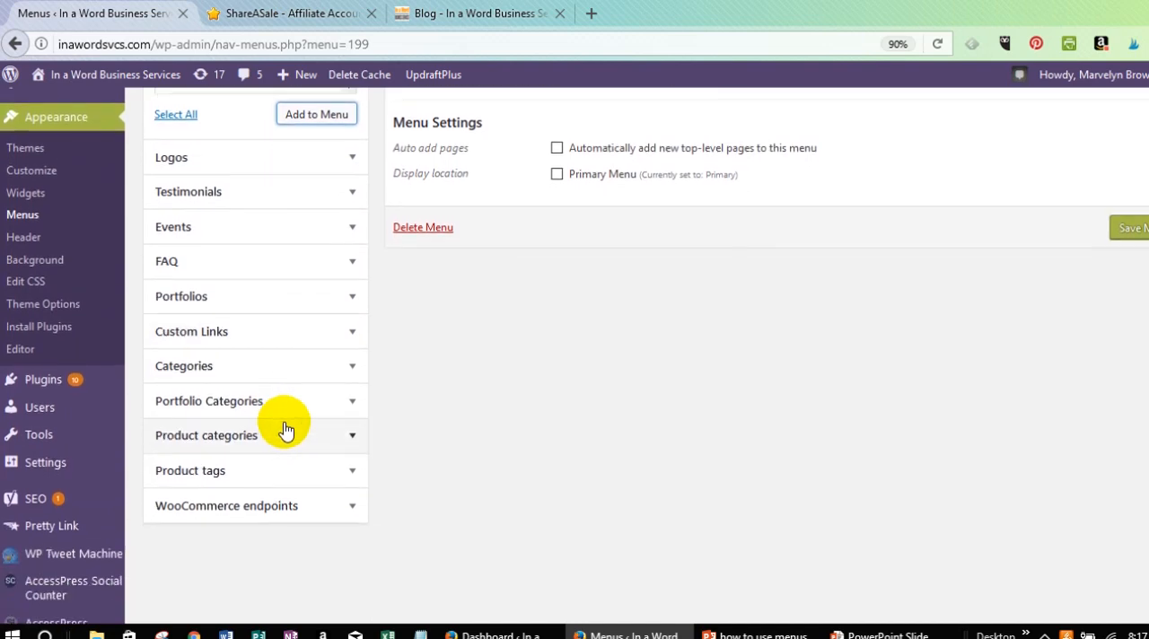
{"action": "left_click", "coordinate": [283, 370]}
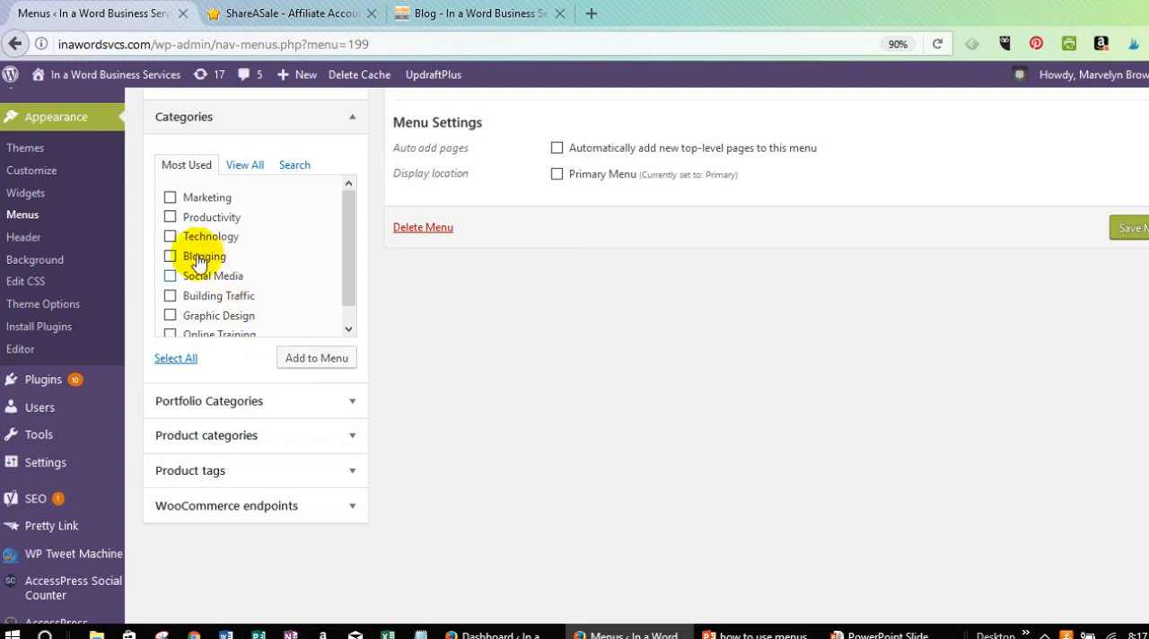
{"action": "left_click", "coordinate": [172, 256]}
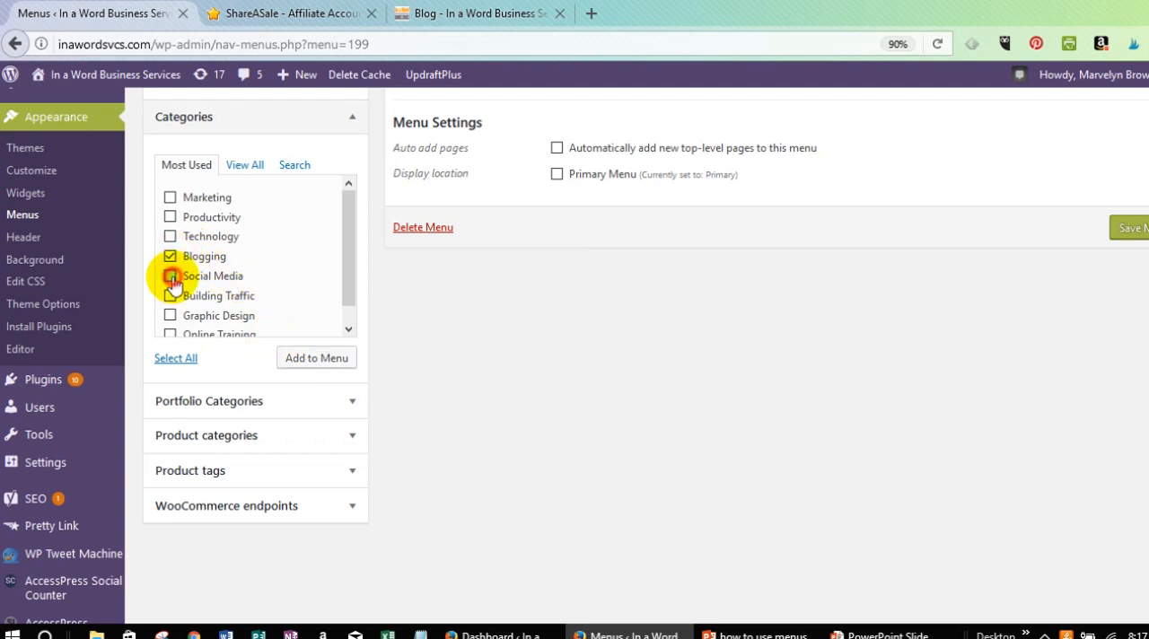
{"action": "left_click", "coordinate": [170, 277]}
{"action": "left_click", "coordinate": [300, 358]}
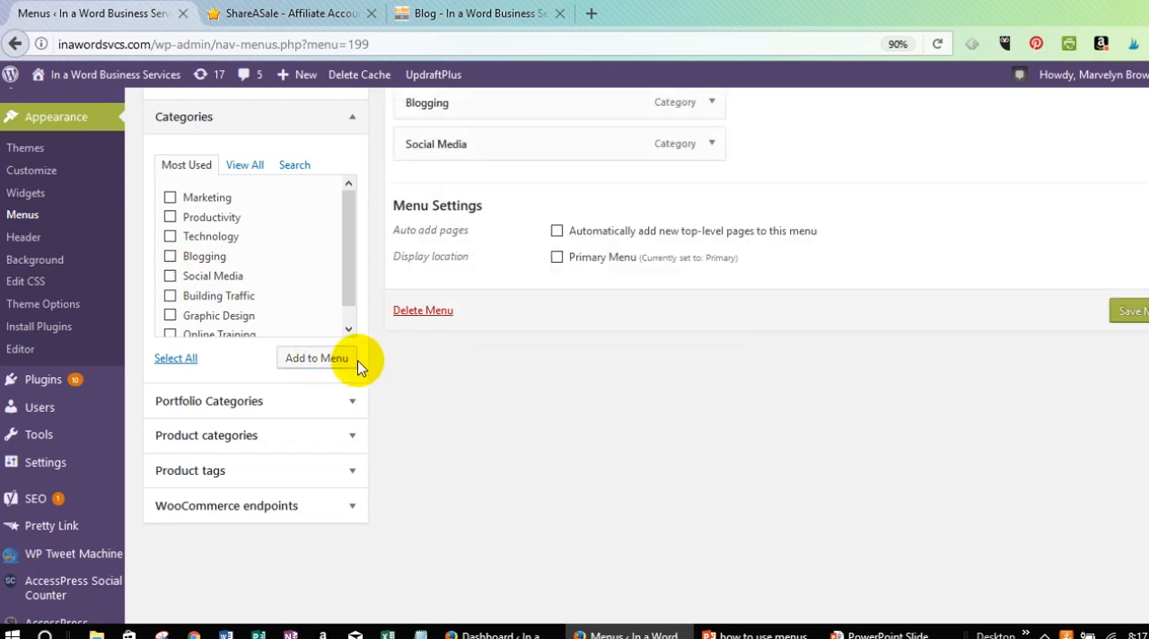
Shorten the navigation label of the Get Help with Your Online Business item to Get Help and collapse its settings.
{"action": "scroll", "coordinate": [391, 379], "scroll_direction": "up", "scroll_amount": 2}
{"action": "scroll", "coordinate": [388, 382], "scroll_direction": "up", "scroll_amount": 2}
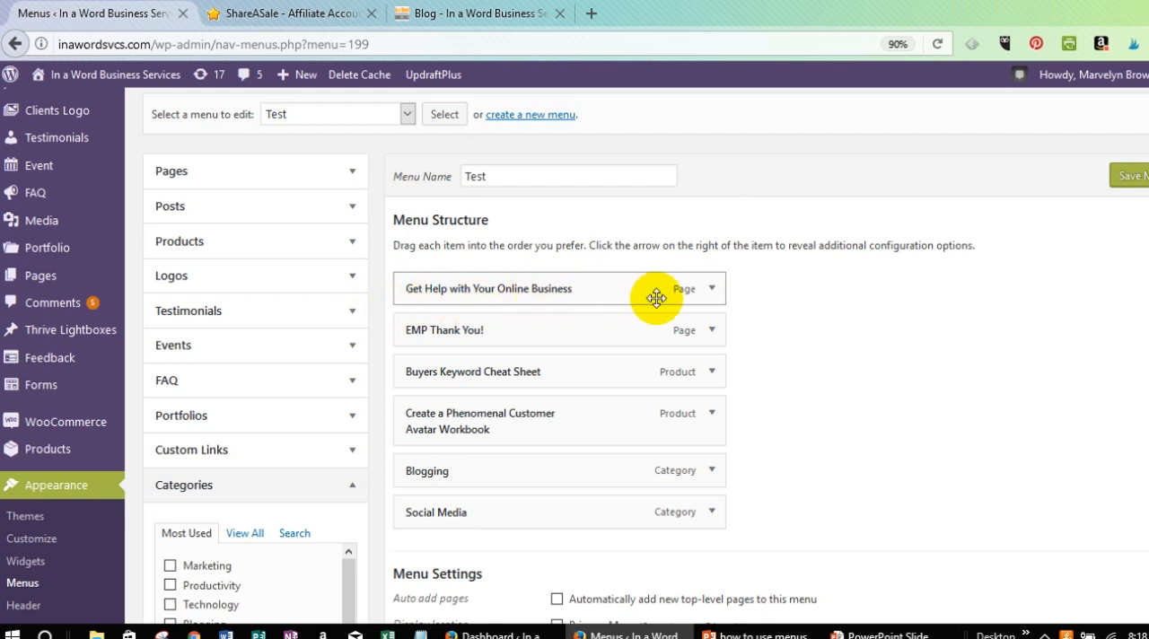
{"action": "left_click", "coordinate": [712, 289]}
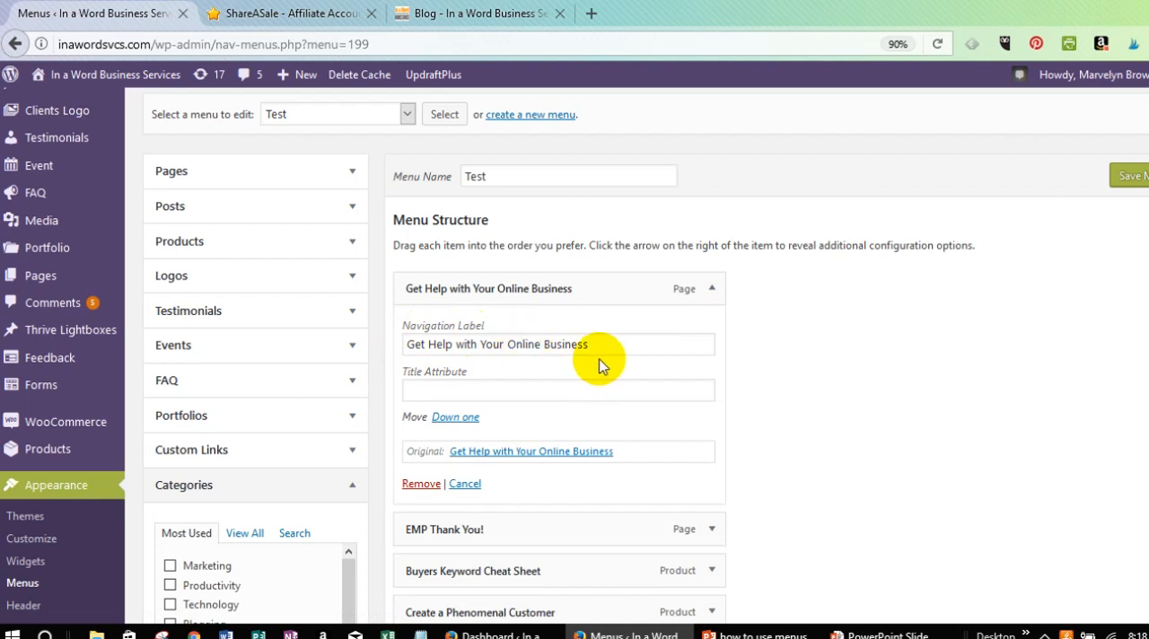
{"action": "left_click_drag", "start_coordinate": [595, 344], "coordinate": [377, 338]}
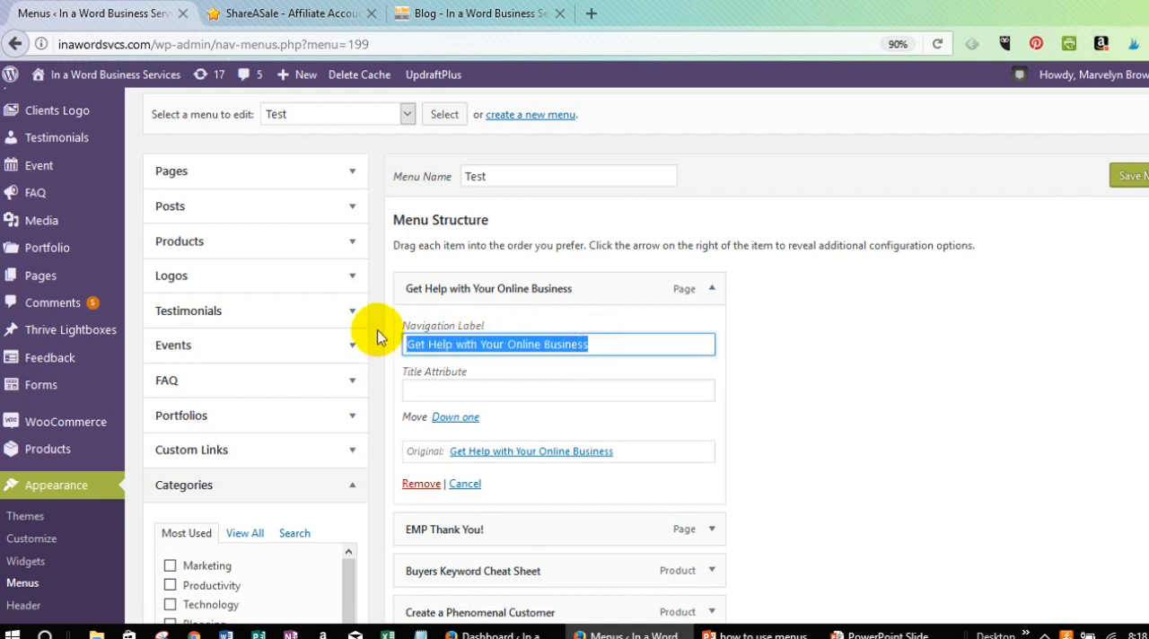
{"action": "type", "text": "Help"}
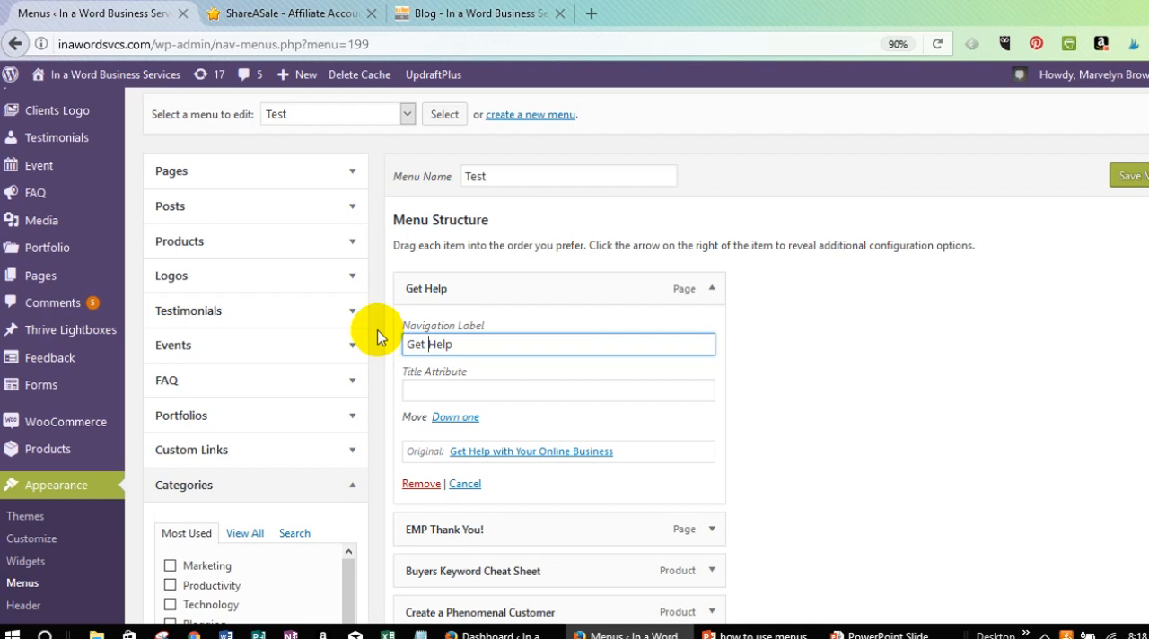
{"action": "left_click", "coordinate": [715, 288]}
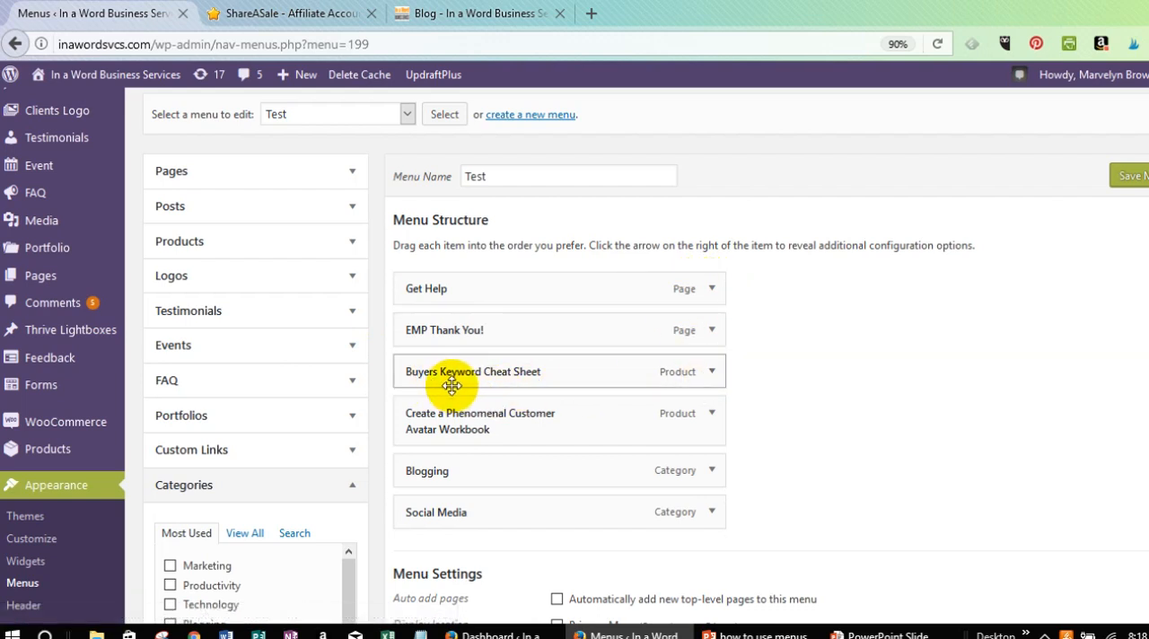
Shorten the navigation label of the Buyers Keyword Cheat Sheet item to Cheat Sheet and collapse its settings.
{"action": "left_click", "coordinate": [711, 371]}
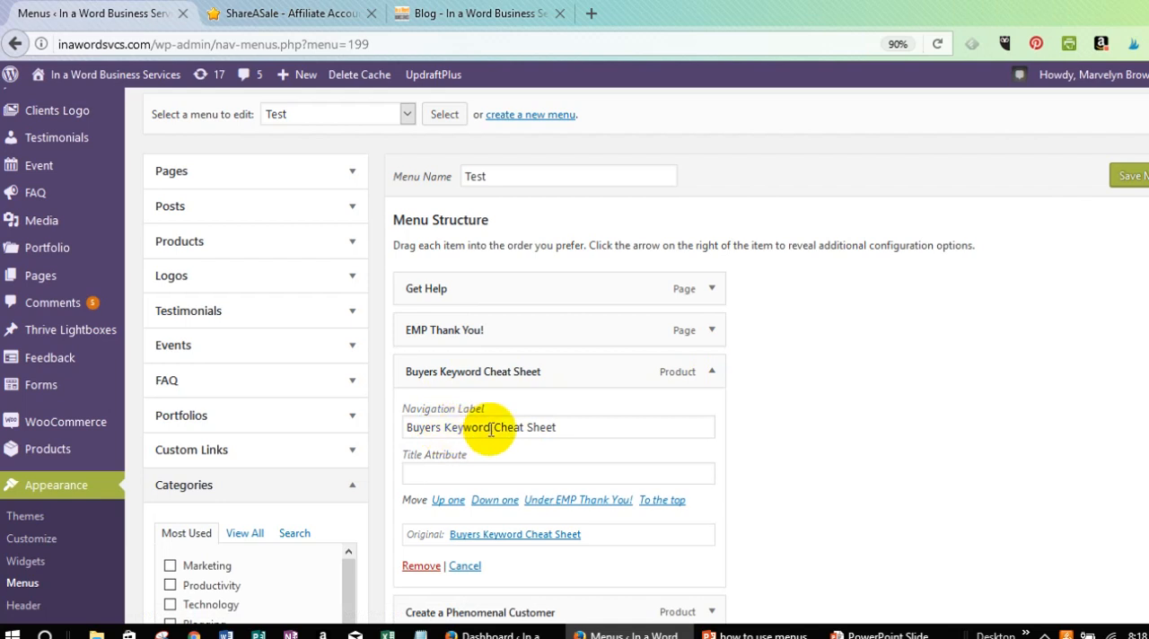
{"action": "left_click_drag", "start_coordinate": [491, 428], "coordinate": [414, 428]}
{"action": "left_click", "coordinate": [391, 428]}
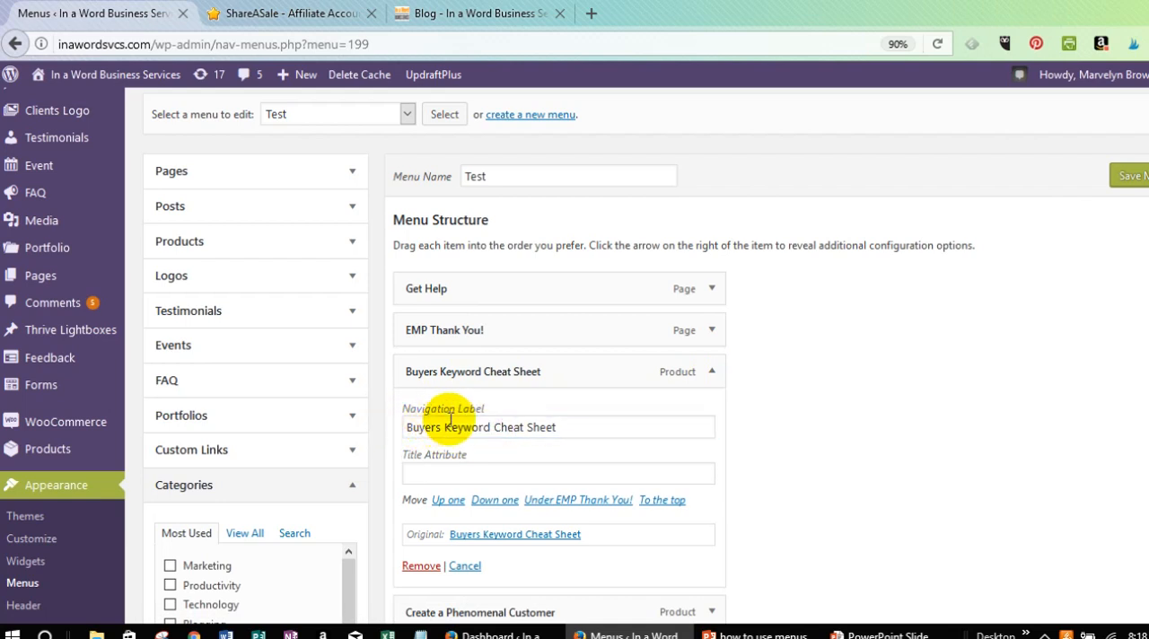
{"action": "left_click_drag", "start_coordinate": [492, 428], "coordinate": [386, 426]}
{"action": "key", "text": "BackSpace"}
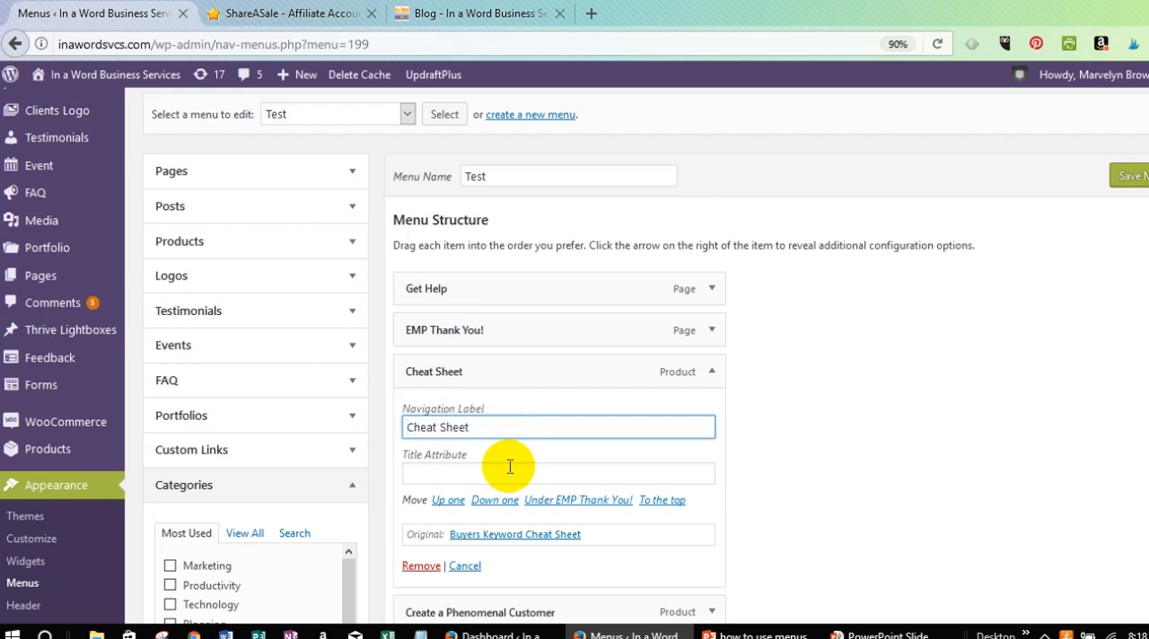
{"action": "left_click", "coordinate": [776, 458]}
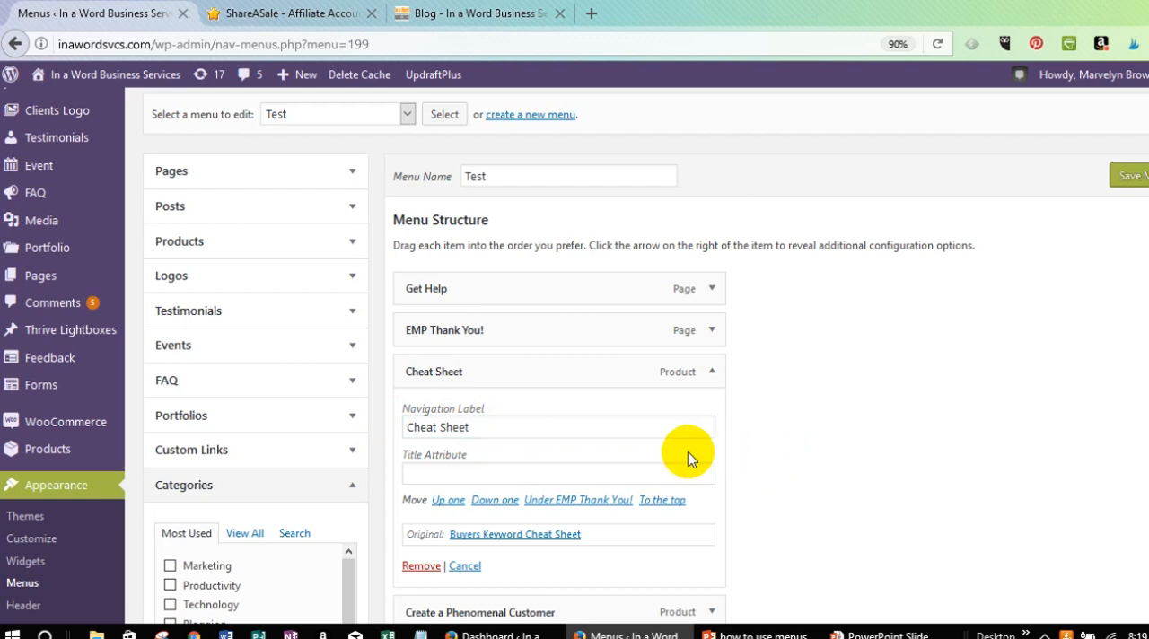
{"action": "left_click", "coordinate": [712, 372]}
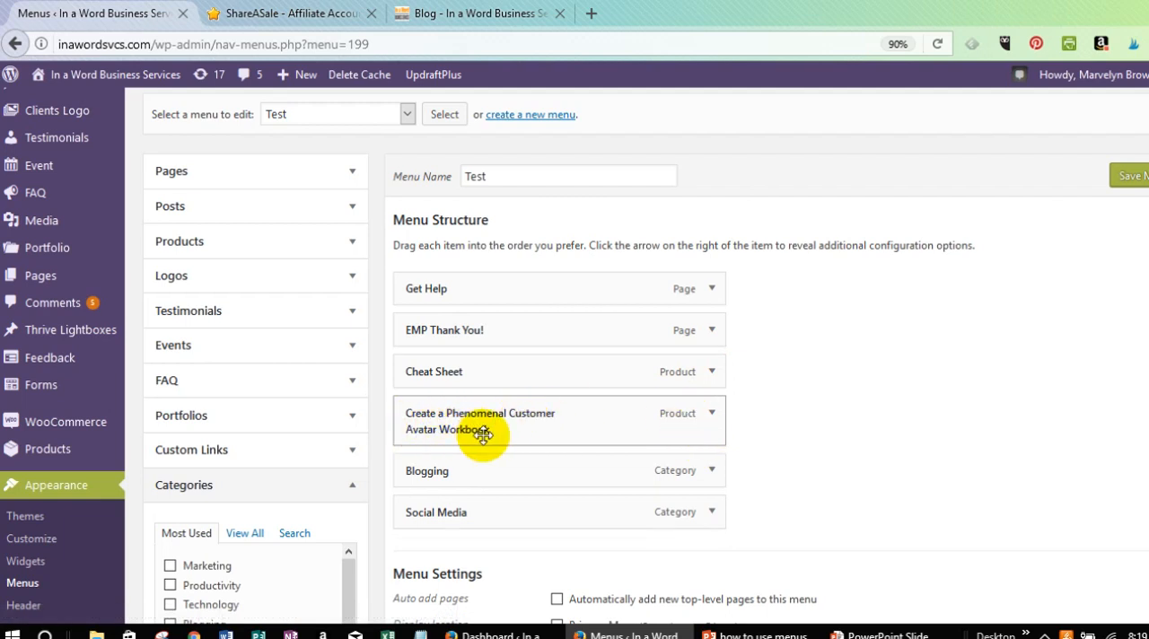
Shorten the navigation label of the Create a Phenomenal Customer Avatar Workbook item to Workbook and collapse its settings.
{"action": "left_click", "coordinate": [709, 413]}
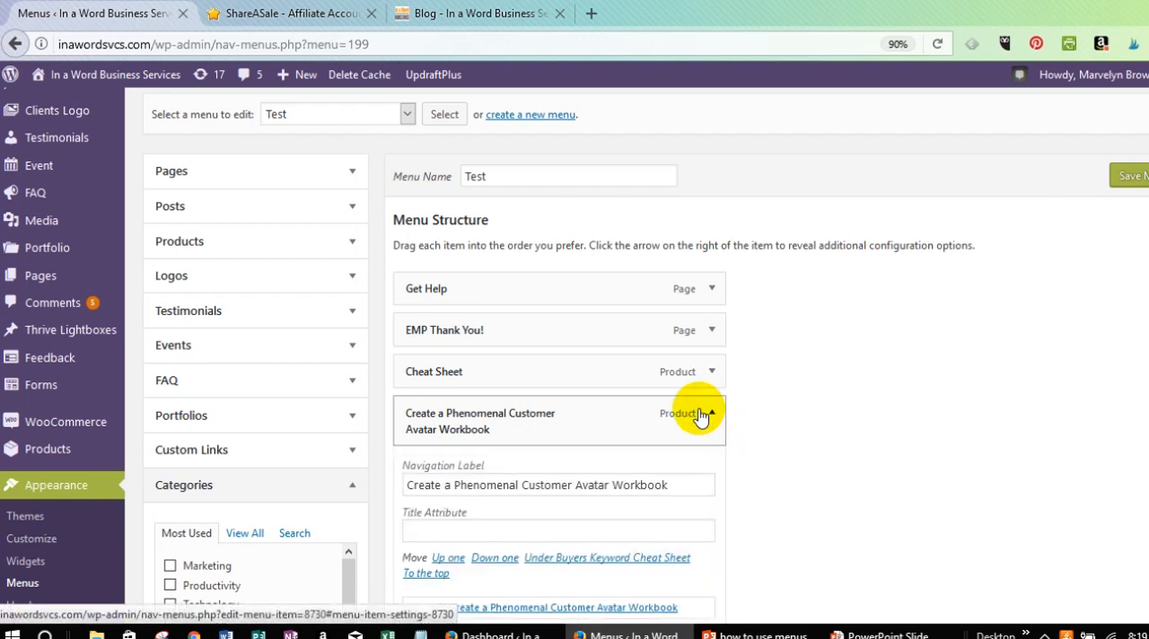
{"action": "left_click_drag", "start_coordinate": [608, 489], "coordinate": [342, 476]}
{"action": "key", "text": "BackSpace"}
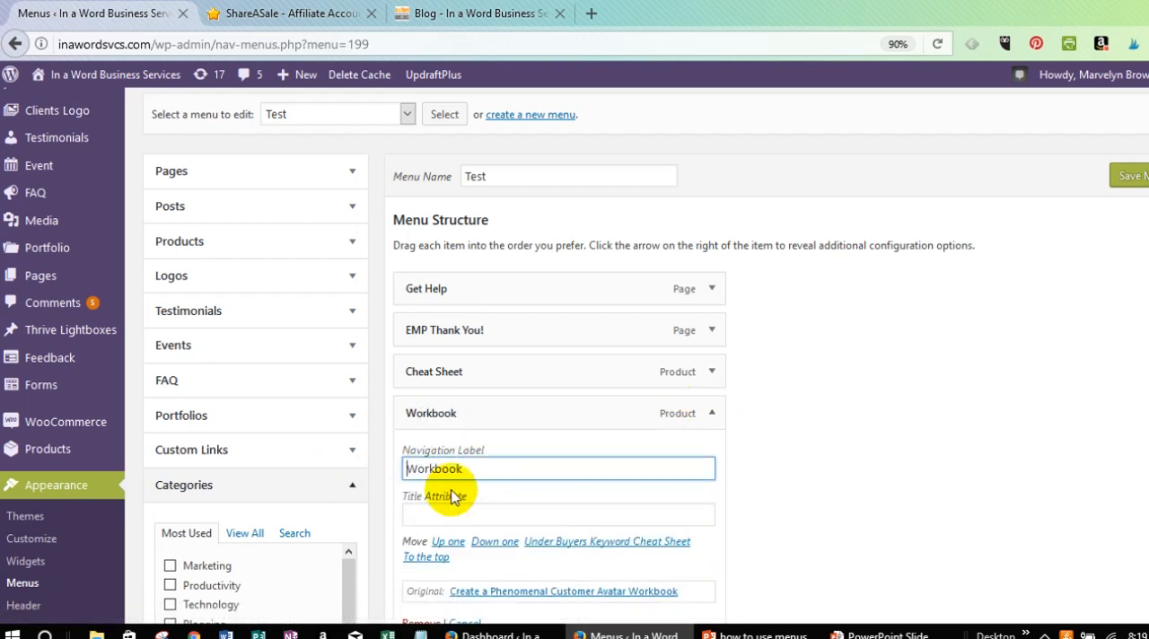
{"action": "left_click", "coordinate": [712, 413]}
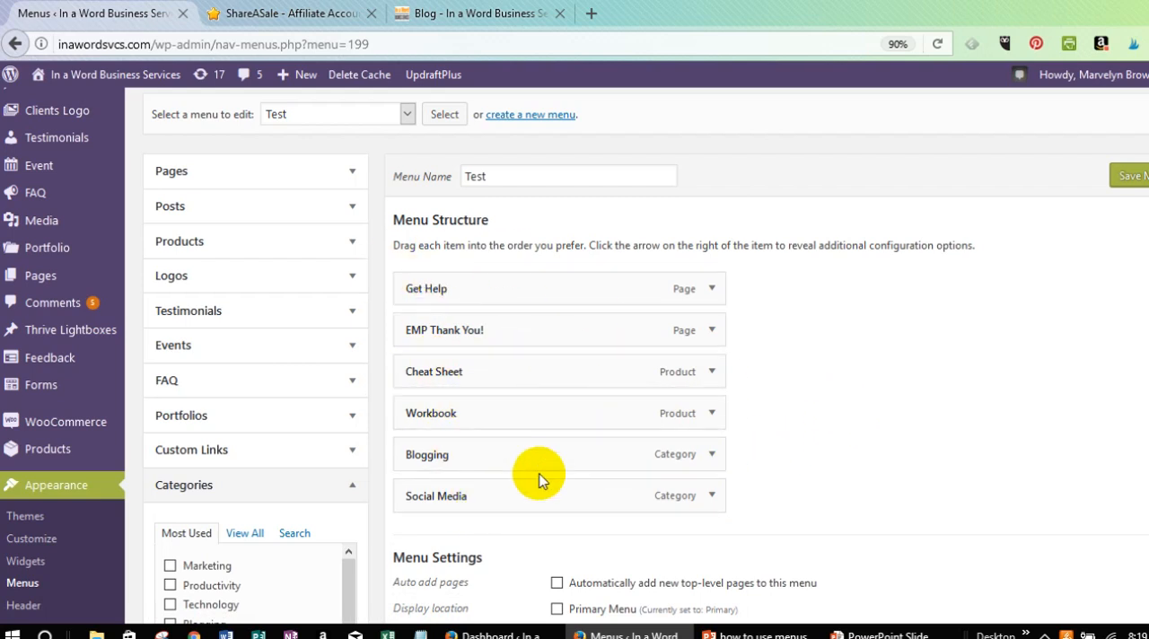
Reorder the menu structure by moving Social Media directly below Cheat Sheet and Blogging to the first position.
{"action": "left_click_drag", "start_coordinate": [534, 498], "coordinate": [507, 418]}
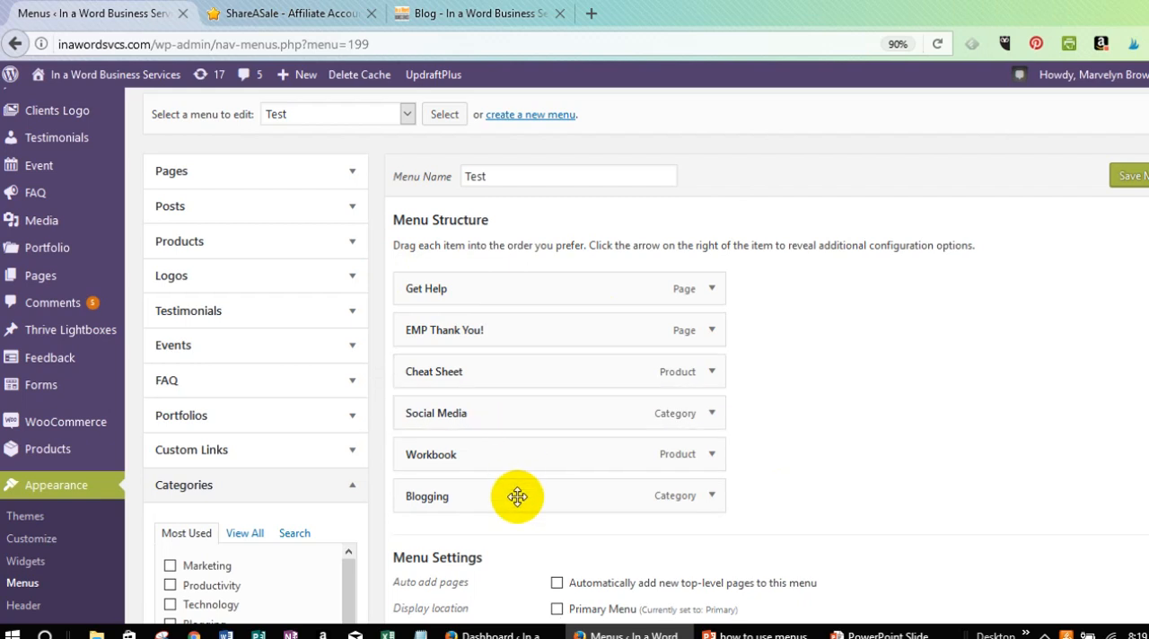
{"action": "left_click_drag", "start_coordinate": [515, 504], "coordinate": [508, 288]}
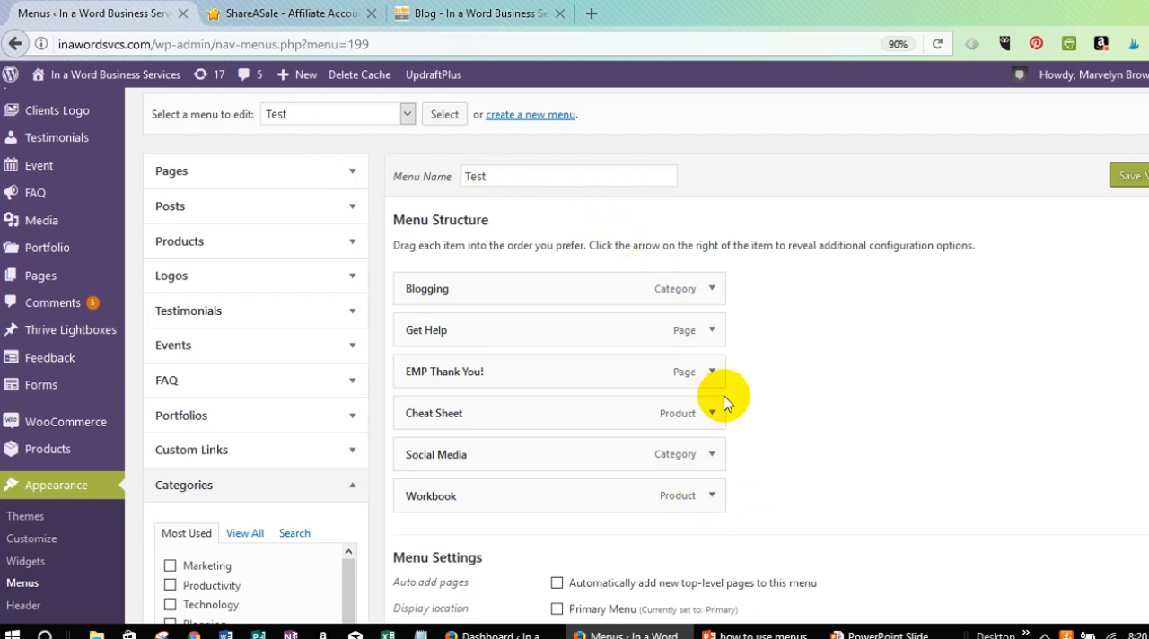
{"action": "scroll", "coordinate": [725, 398], "scroll_direction": "down", "scroll_amount": 2}
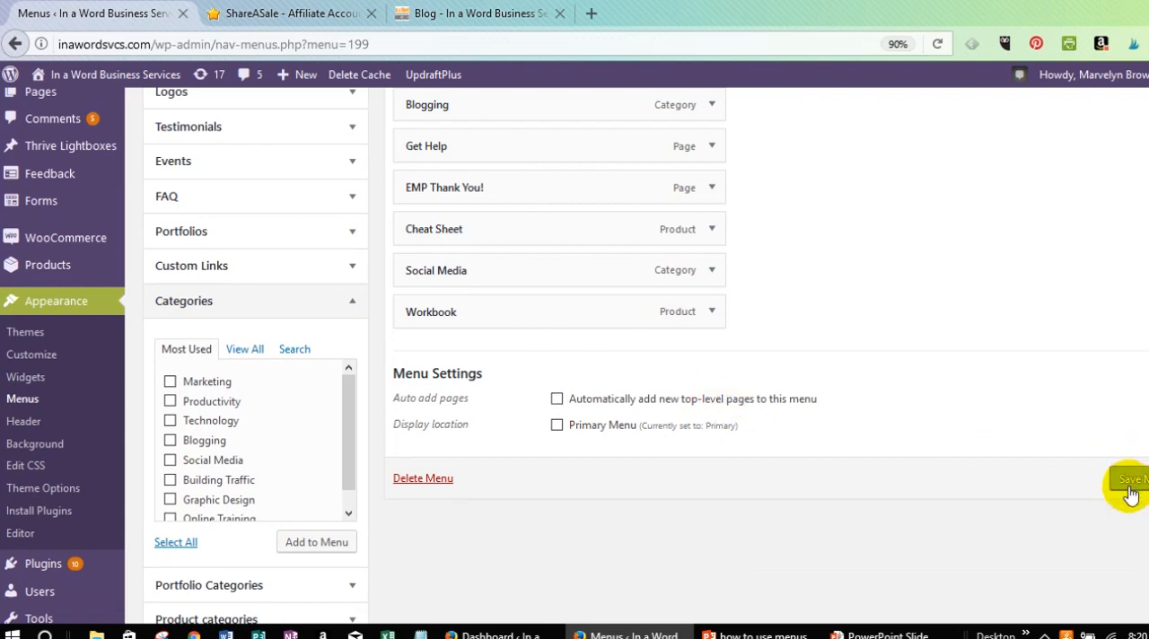
Save the Test menu and open the Widgets page under Appearance.
{"action": "left_click", "coordinate": [1129, 482]}
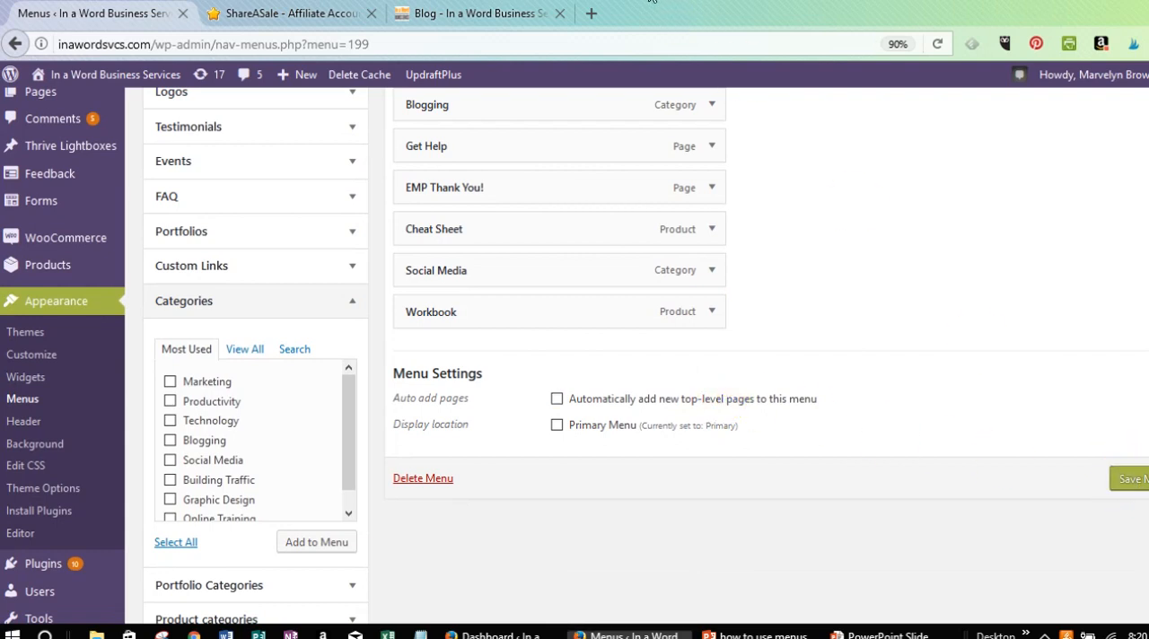
{"action": "left_click", "coordinate": [1134, 473]}
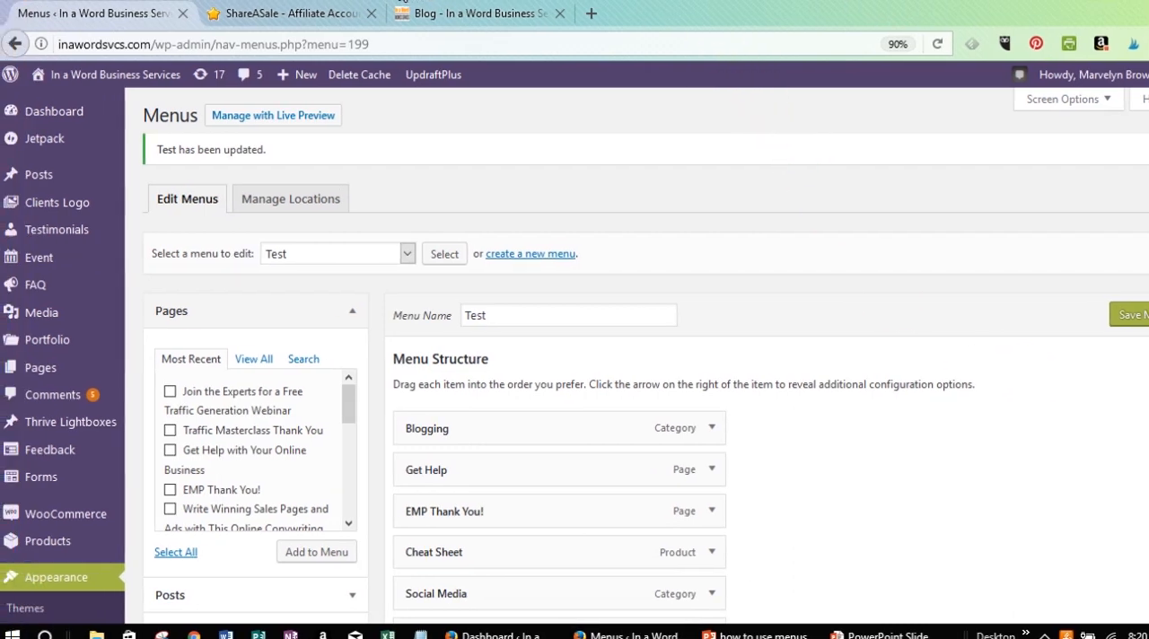
{"action": "scroll", "coordinate": [77, 308], "scroll_direction": "down", "scroll_amount": 4}
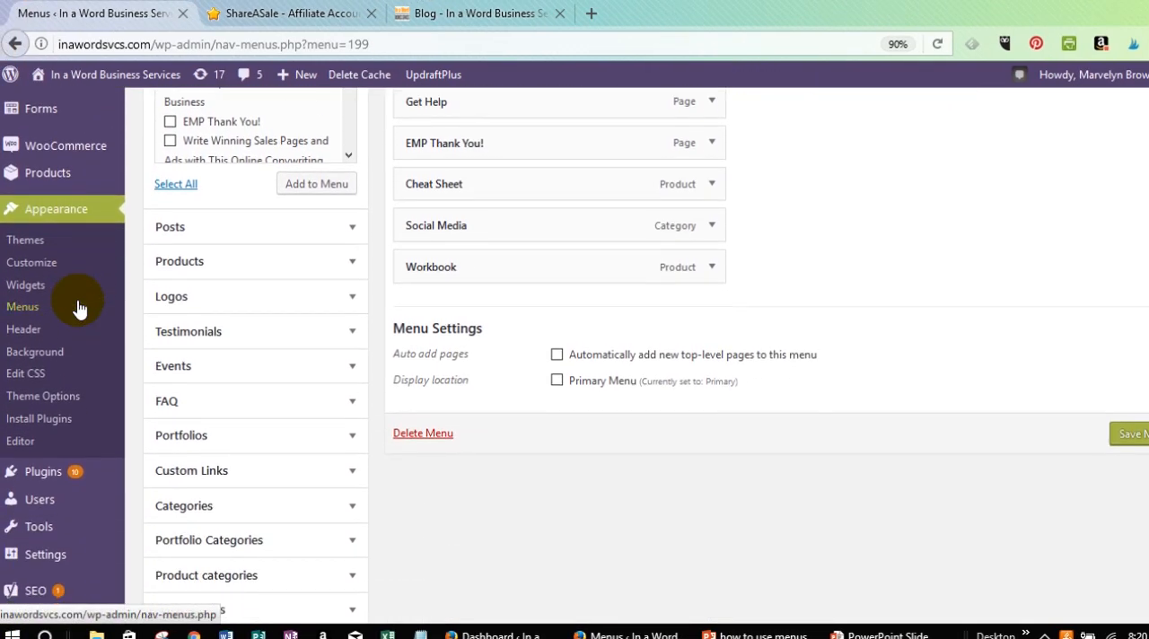
{"action": "left_click", "coordinate": [21, 294]}
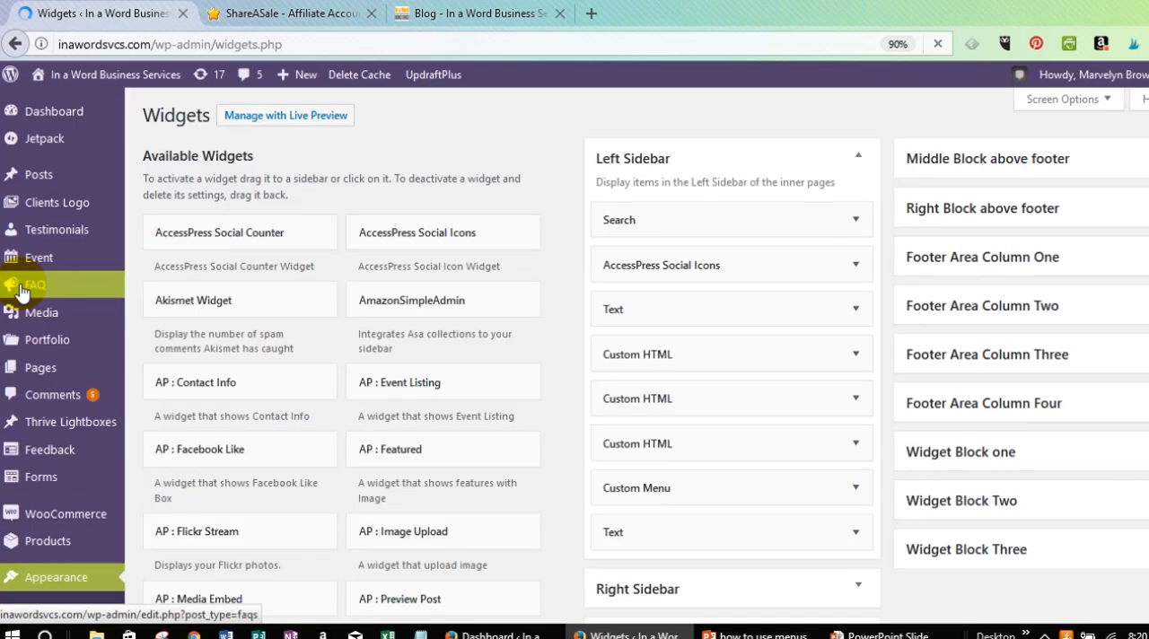
Collapse the Left Sidebar area, expand the Right Sidebar area and add a Custom Menu widget to it.
{"action": "left_click", "coordinate": [860, 163]}
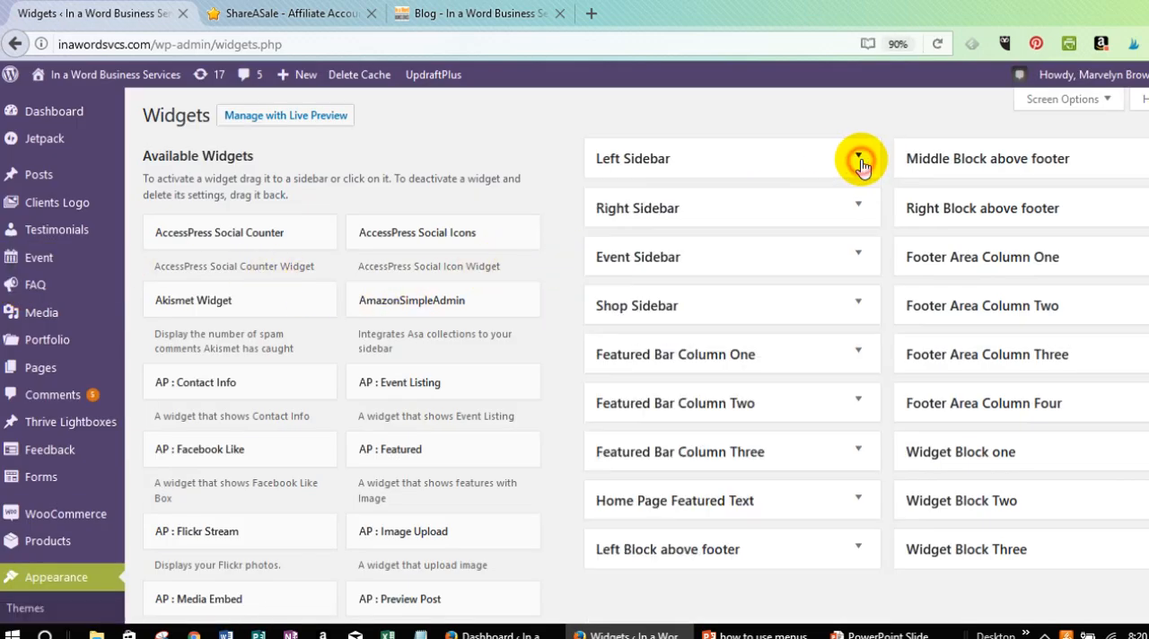
{"action": "left_click", "coordinate": [857, 207]}
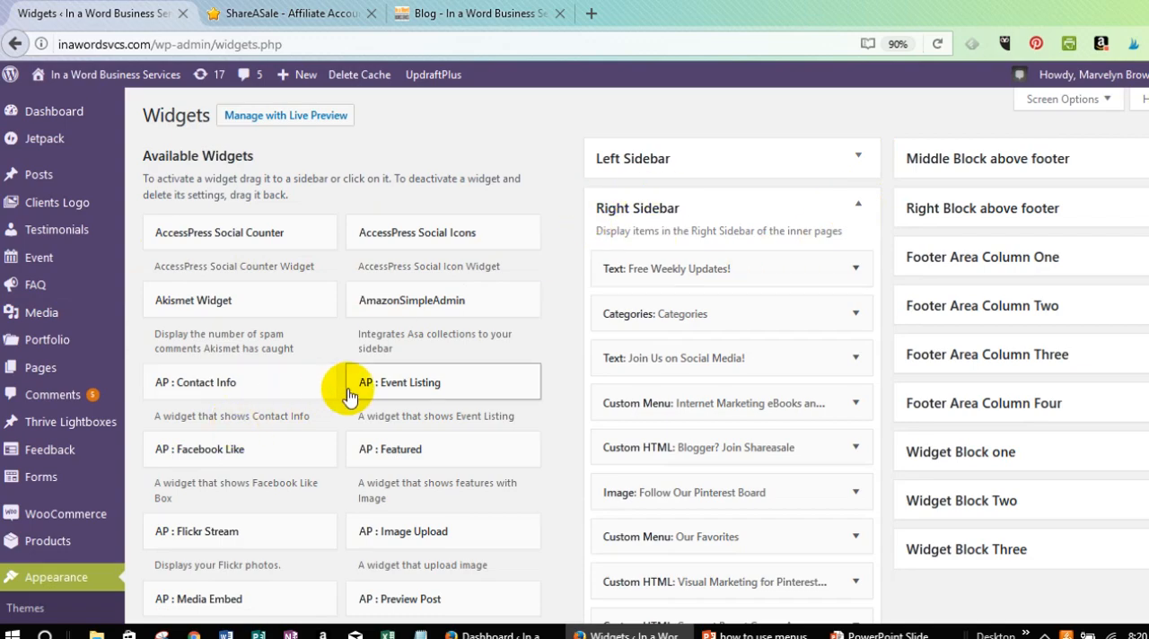
{"action": "scroll", "coordinate": [349, 395], "scroll_direction": "down", "scroll_amount": 3}
{"action": "scroll", "coordinate": [350, 395], "scroll_direction": "up", "scroll_amount": 3}
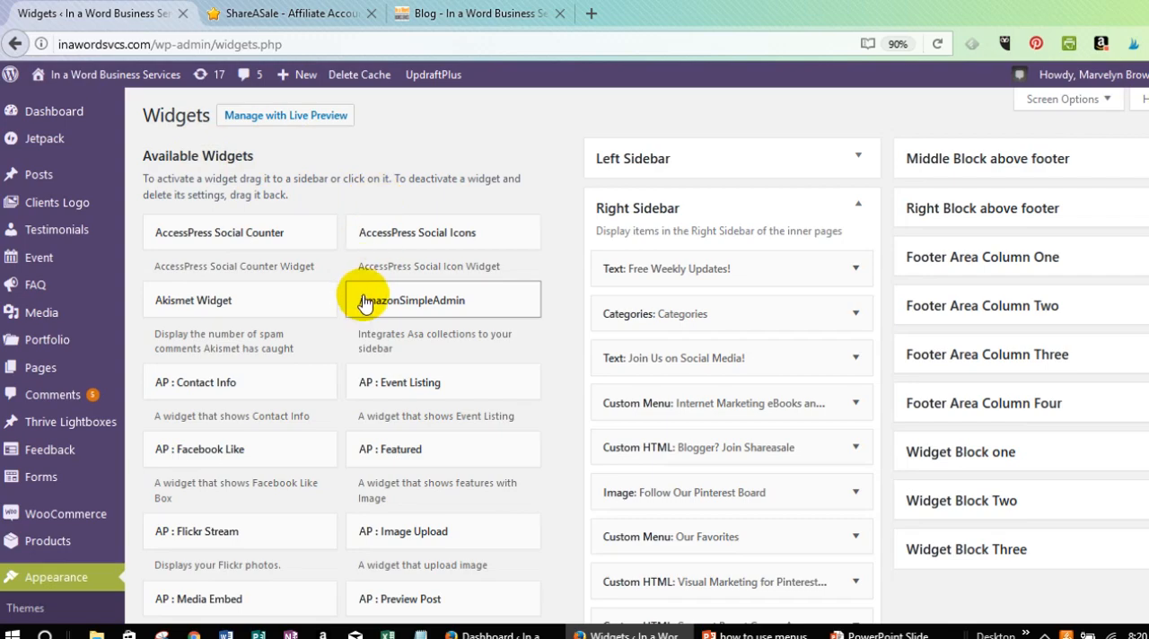
{"action": "scroll", "coordinate": [364, 303], "scroll_direction": "down", "scroll_amount": 5}
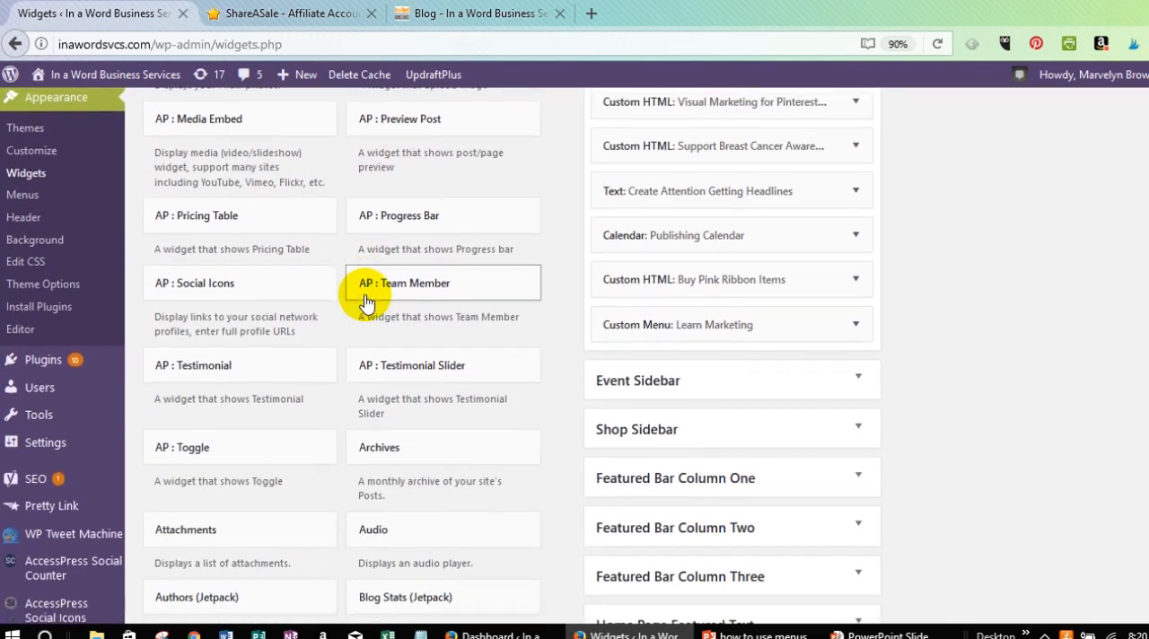
{"action": "scroll", "coordinate": [365, 303], "scroll_direction": "down", "scroll_amount": 4}
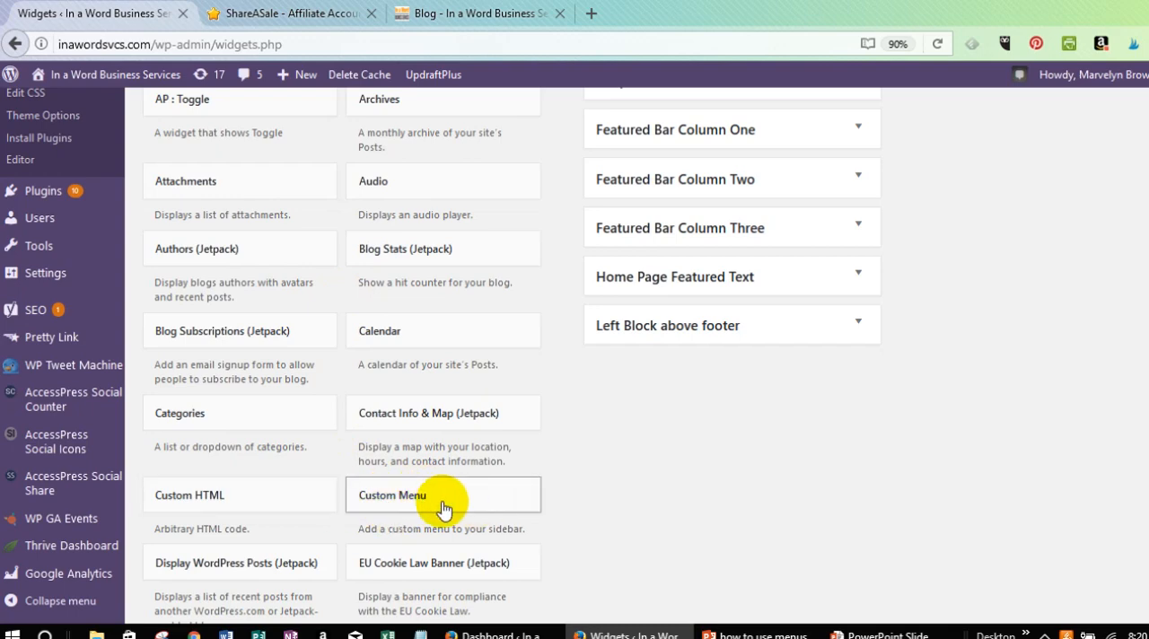
{"action": "scroll", "coordinate": [443, 509], "scroll_direction": "down", "scroll_amount": 2}
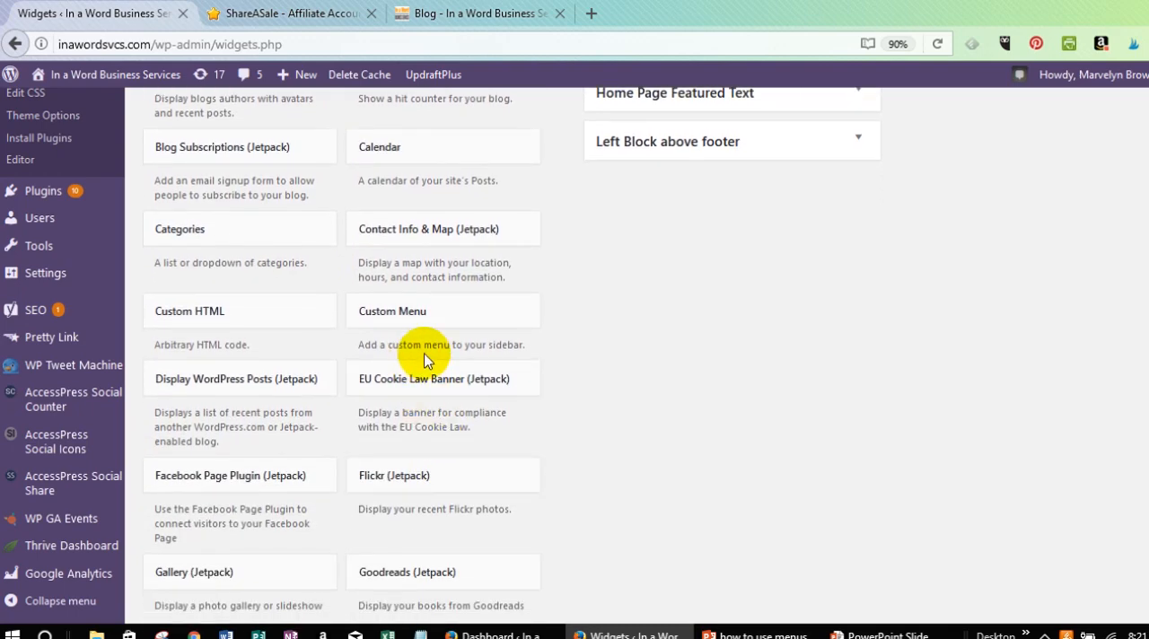
{"action": "left_click", "coordinate": [418, 316]}
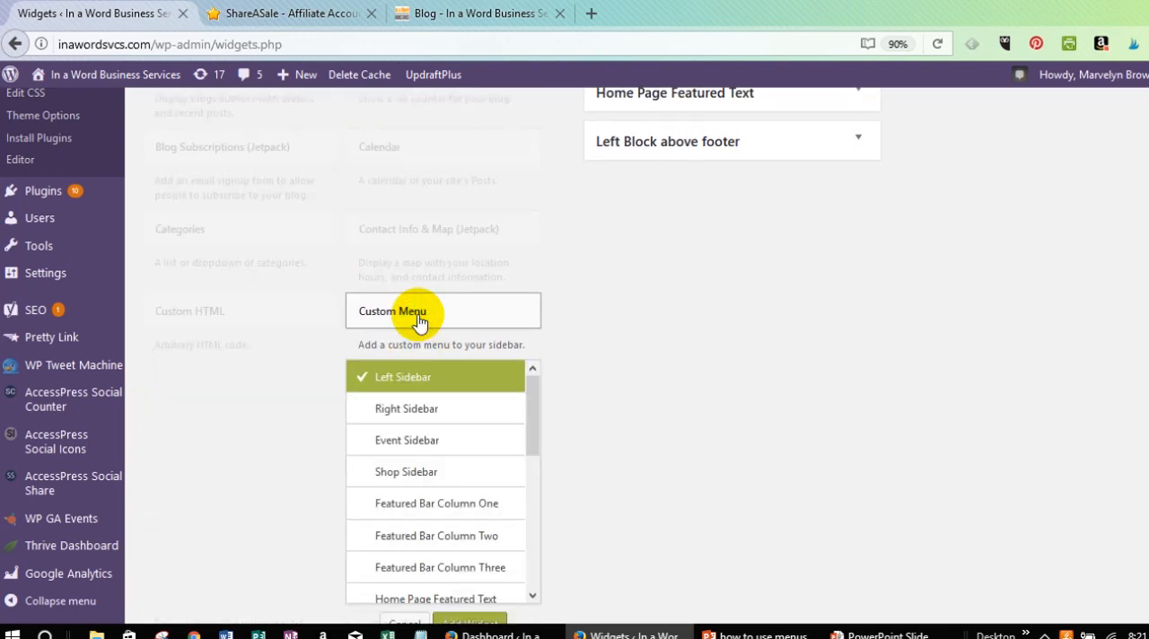
{"action": "scroll", "coordinate": [418, 320], "scroll_direction": "down", "scroll_amount": 1}
{"action": "left_click", "coordinate": [416, 320]}
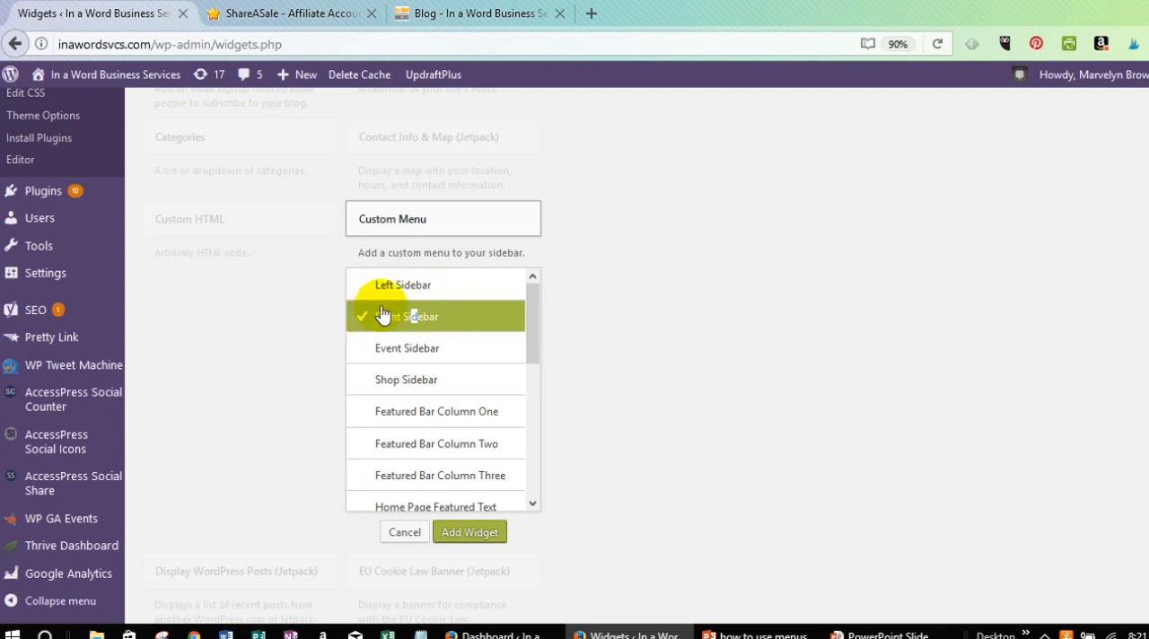
{"action": "left_click", "coordinate": [472, 534]}
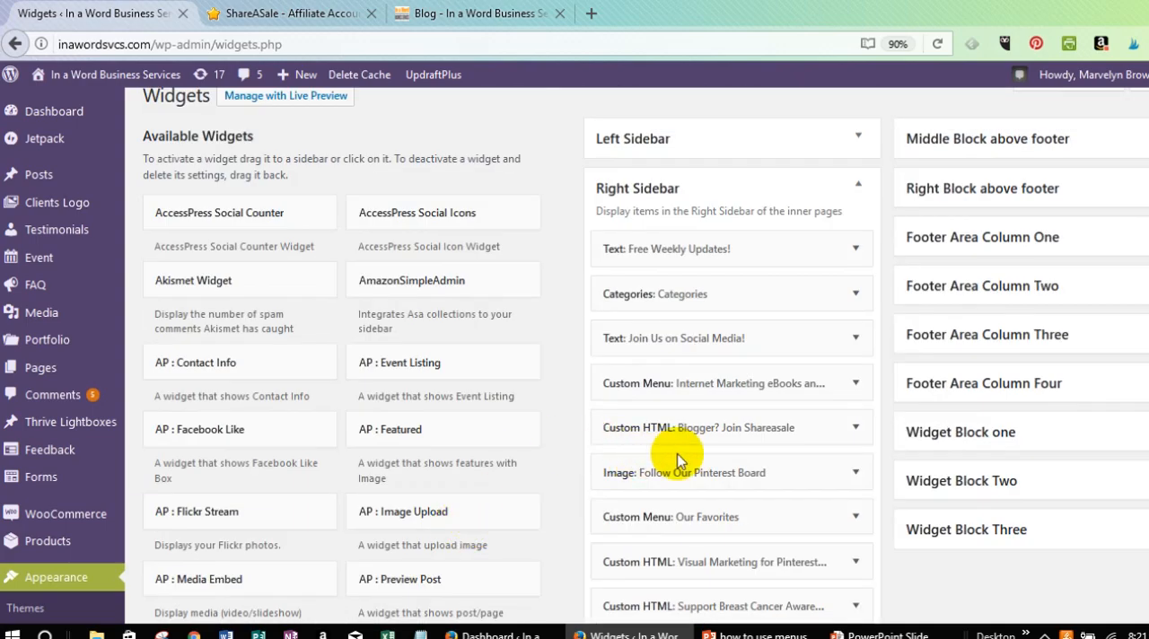
Title the new Custom Menu widget in the Right Sidebar Test, assign the Test menu, save it and close its settings.
{"action": "scroll", "coordinate": [680, 451], "scroll_direction": "down", "scroll_amount": 3}
{"action": "scroll", "coordinate": [677, 453], "scroll_direction": "down", "scroll_amount": 1}
{"action": "scroll", "coordinate": [676, 453], "scroll_direction": "down", "scroll_amount": 2}
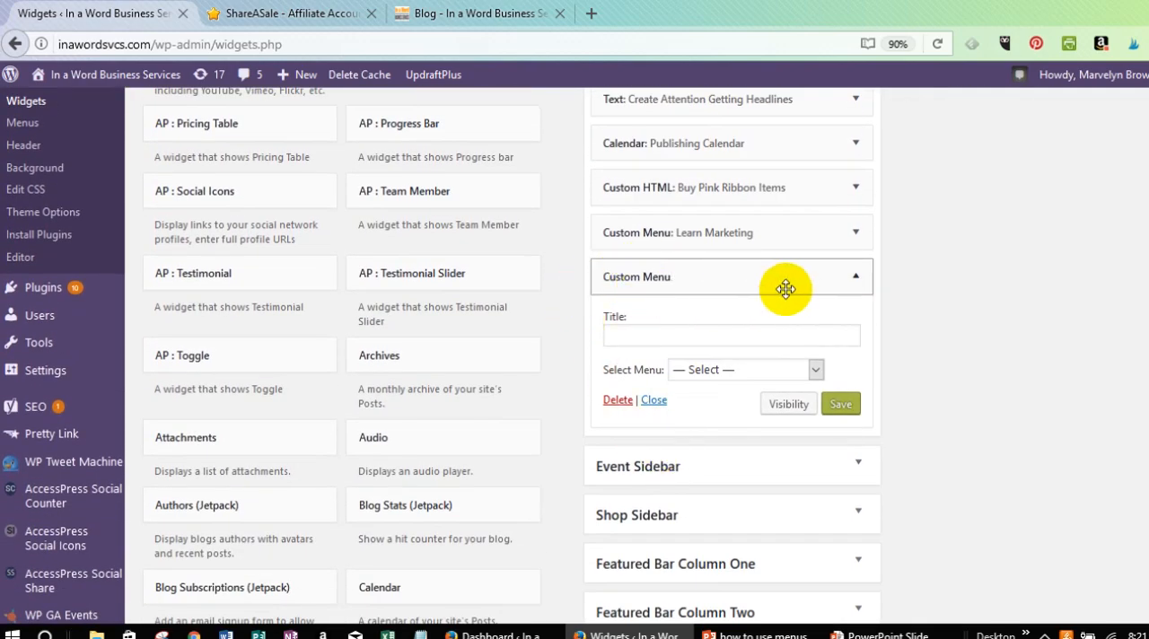
{"action": "scroll", "coordinate": [778, 289], "scroll_direction": "up", "scroll_amount": 6}
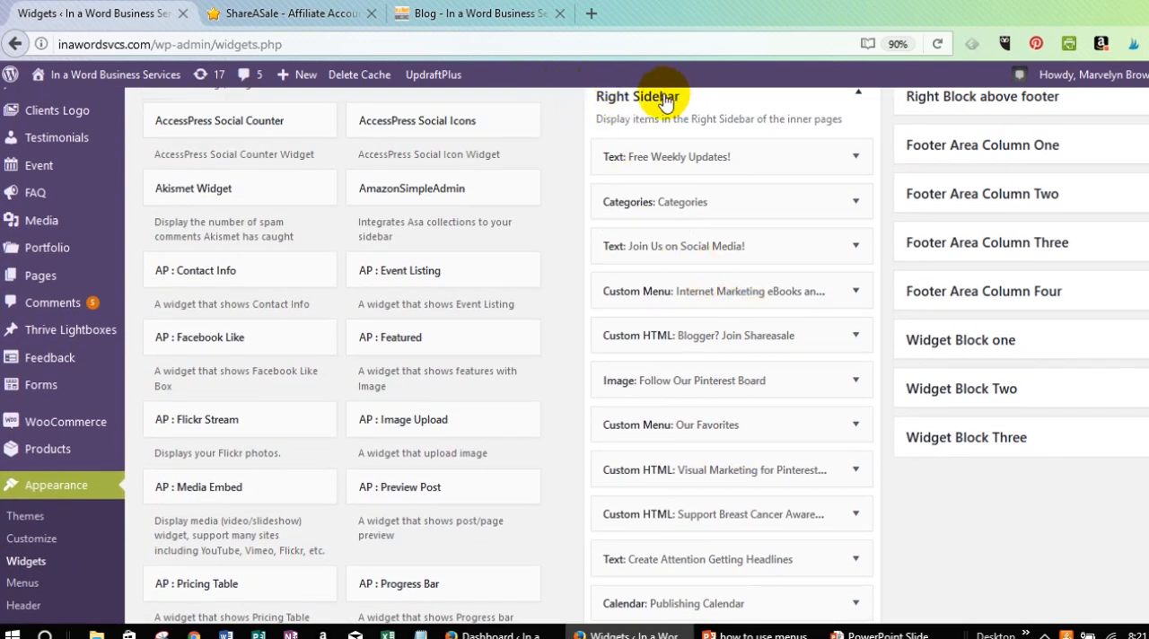
{"action": "scroll", "coordinate": [686, 251], "scroll_direction": "up", "scroll_amount": 1}
{"action": "scroll", "coordinate": [687, 252], "scroll_direction": "up", "scroll_amount": 1}
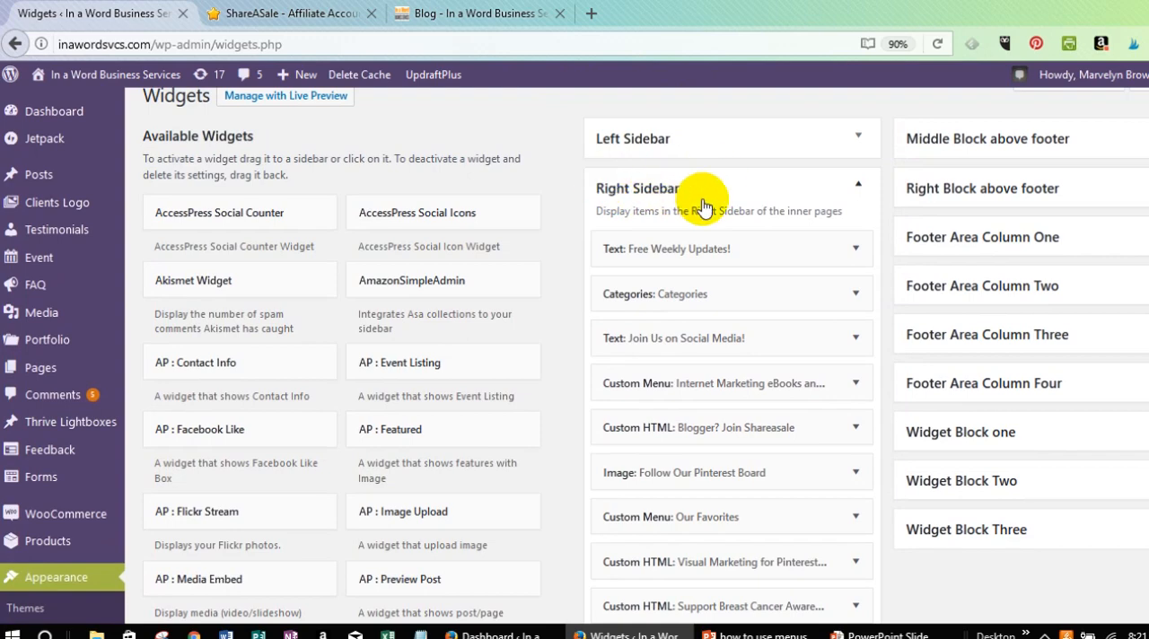
{"action": "scroll", "coordinate": [702, 202], "scroll_direction": "down", "scroll_amount": 5}
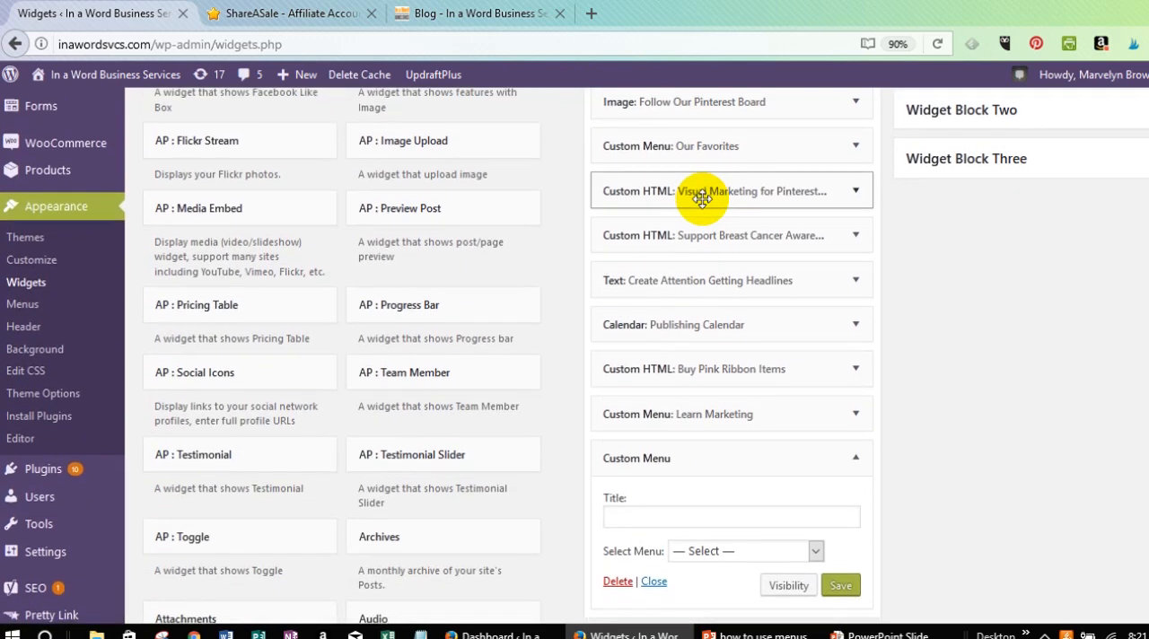
{"action": "scroll", "coordinate": [702, 198], "scroll_direction": "down", "scroll_amount": 2}
{"action": "scroll", "coordinate": [702, 199], "scroll_direction": "down", "scroll_amount": 2}
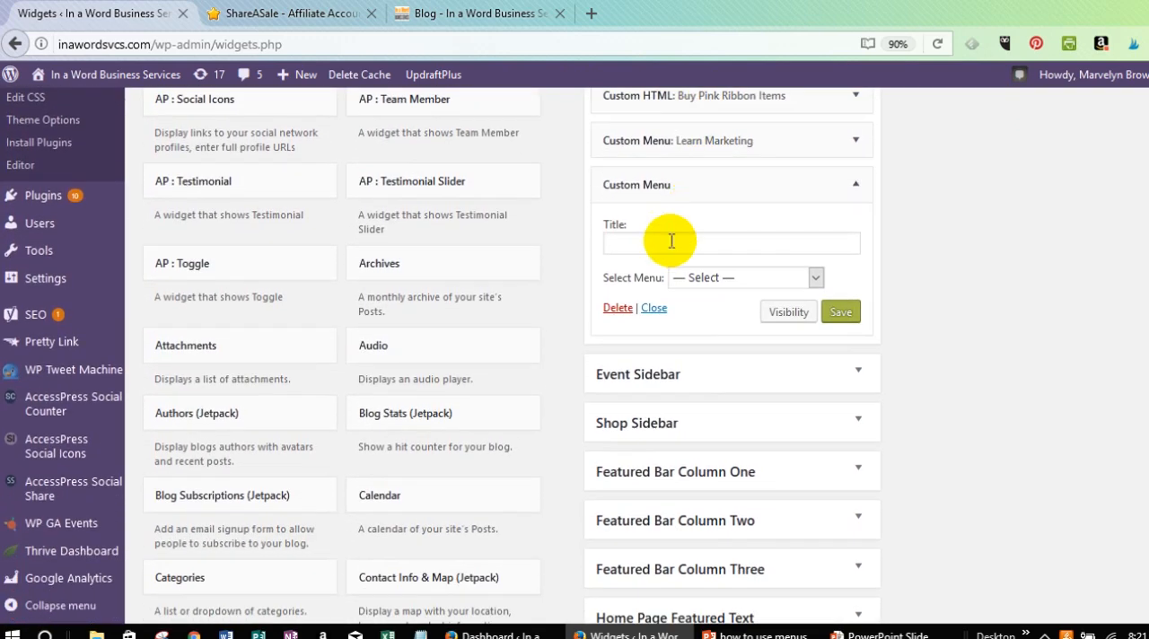
{"action": "left_click", "coordinate": [664, 241]}
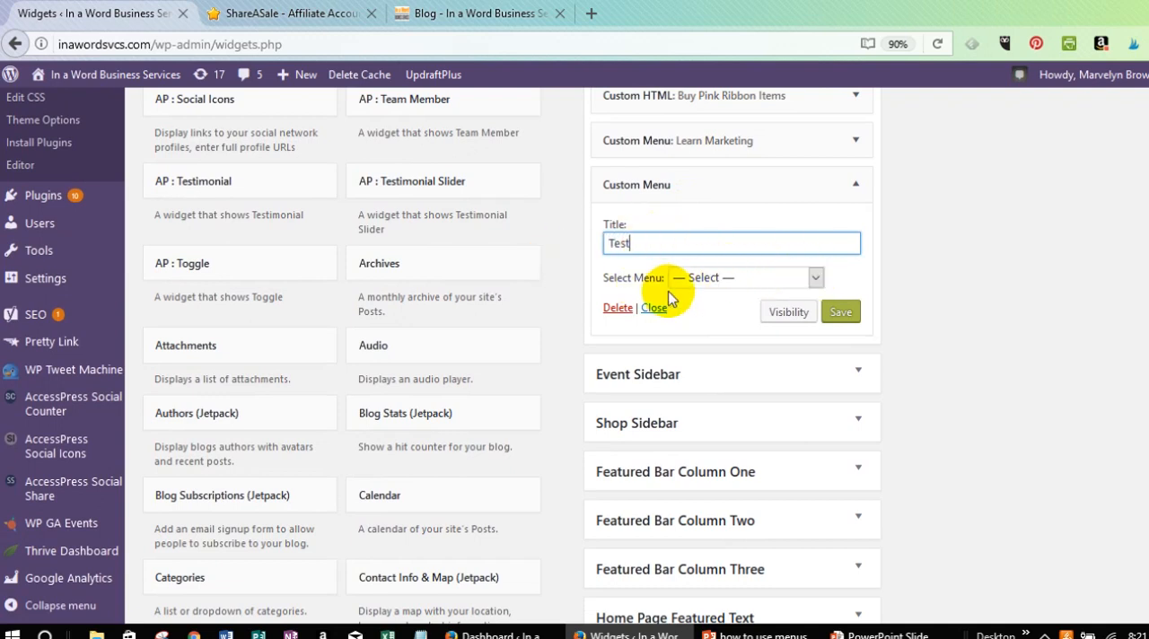
{"action": "left_click", "coordinate": [817, 279]}
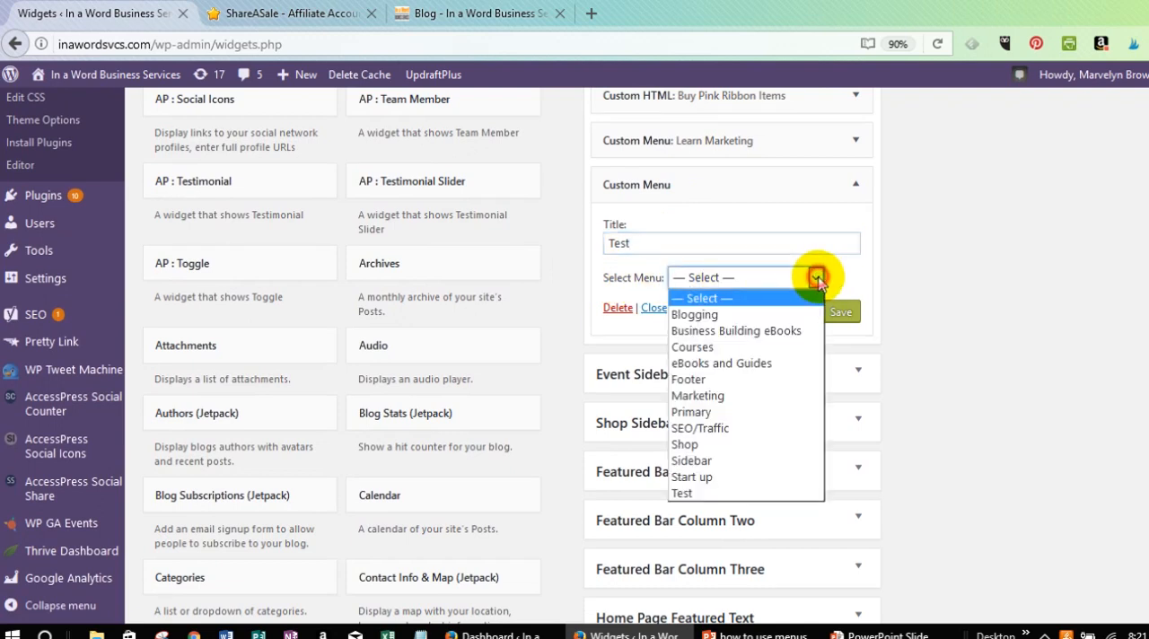
{"action": "left_click", "coordinate": [718, 493]}
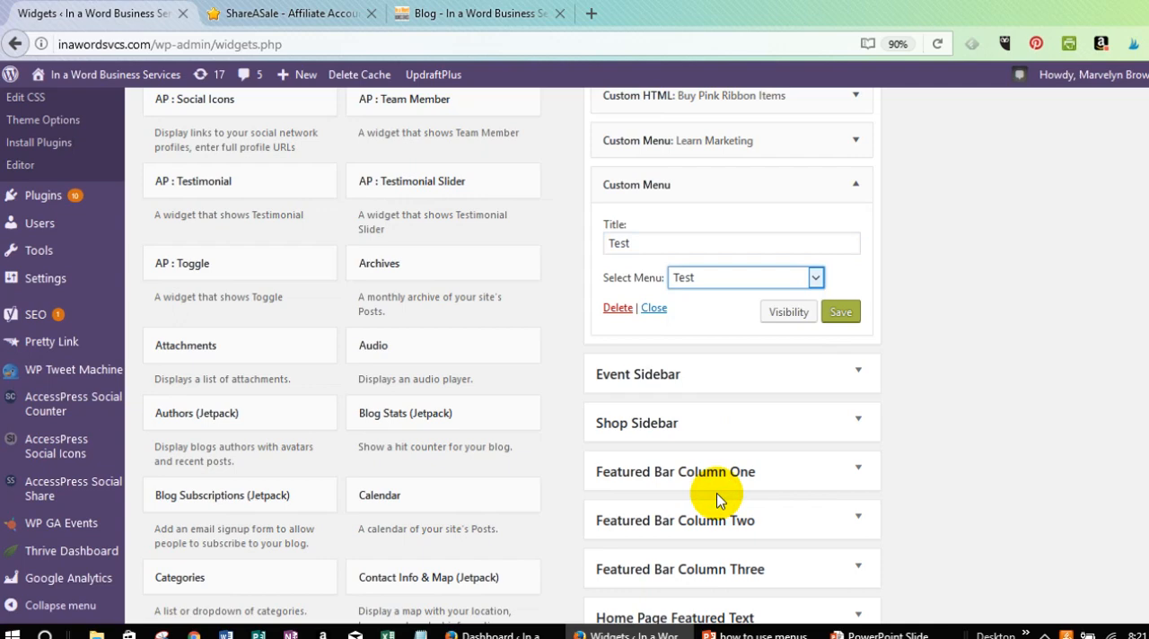
{"action": "left_click", "coordinate": [849, 314]}
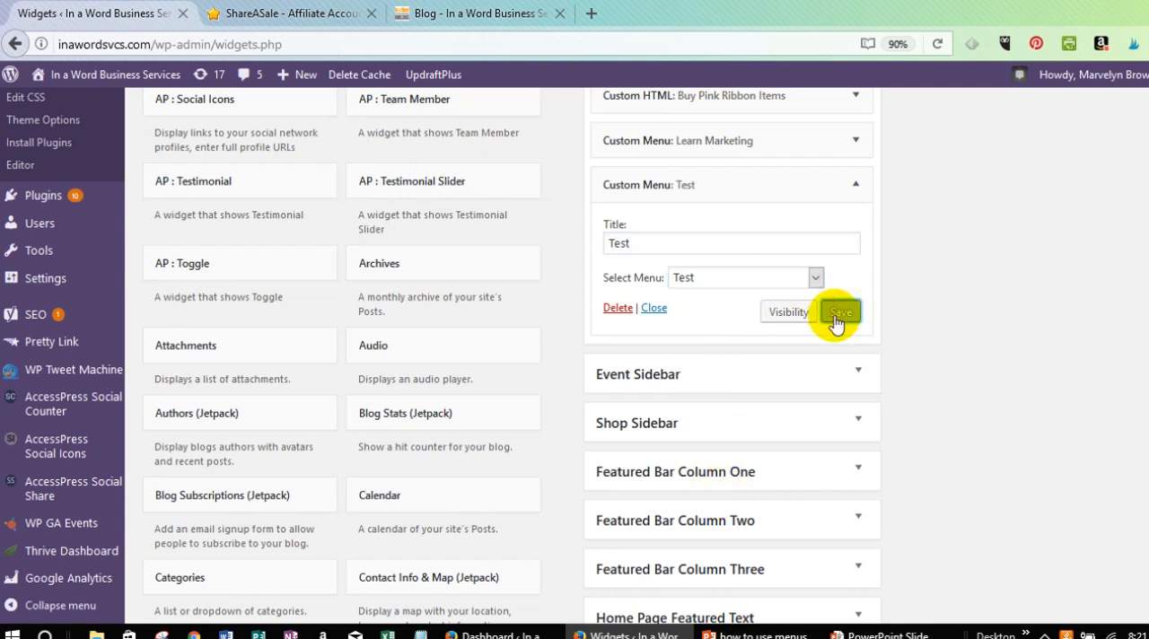
{"action": "left_click", "coordinate": [653, 308]}
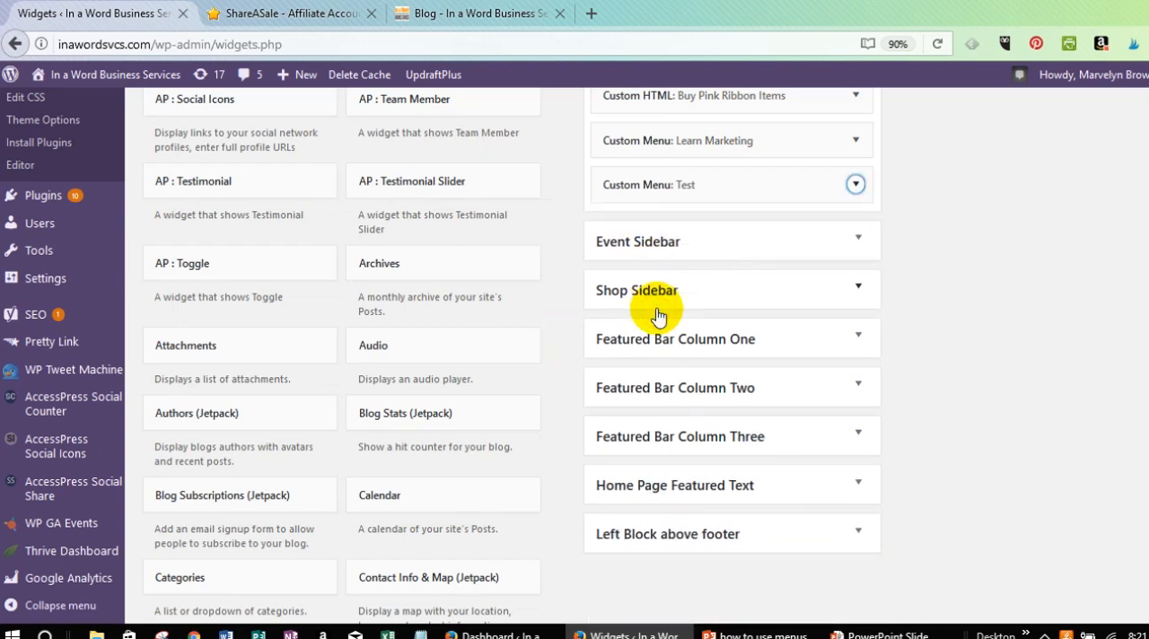
Reload the live blog page and examine the Test menu at the end of the right sidebar.
{"action": "left_click", "coordinate": [484, 15]}
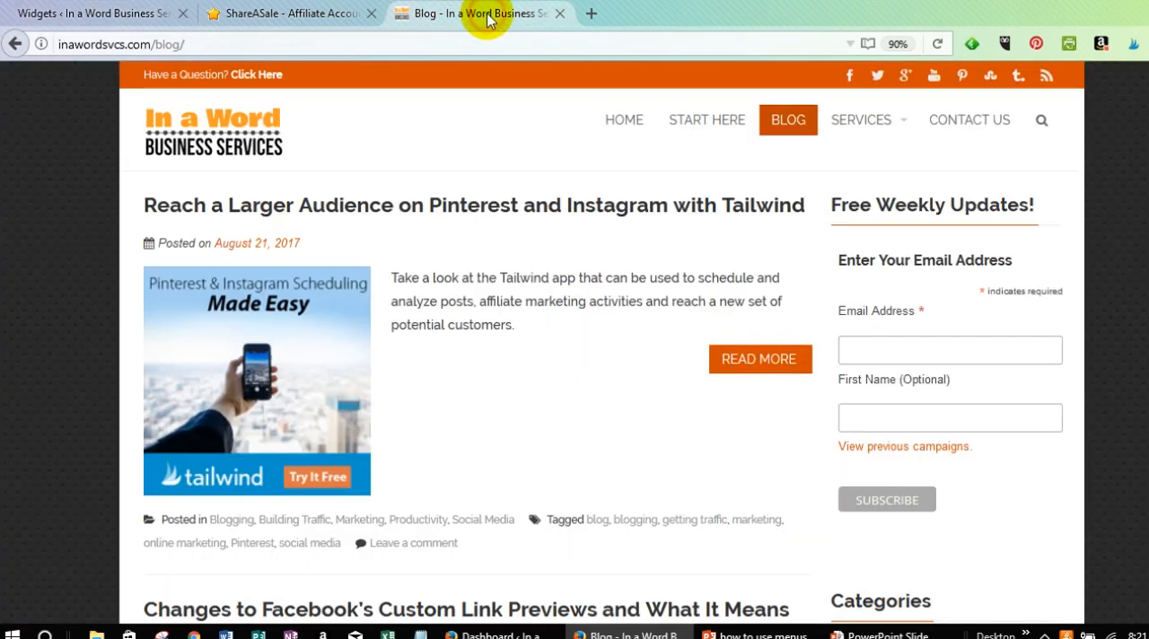
{"action": "left_click", "coordinate": [941, 45]}
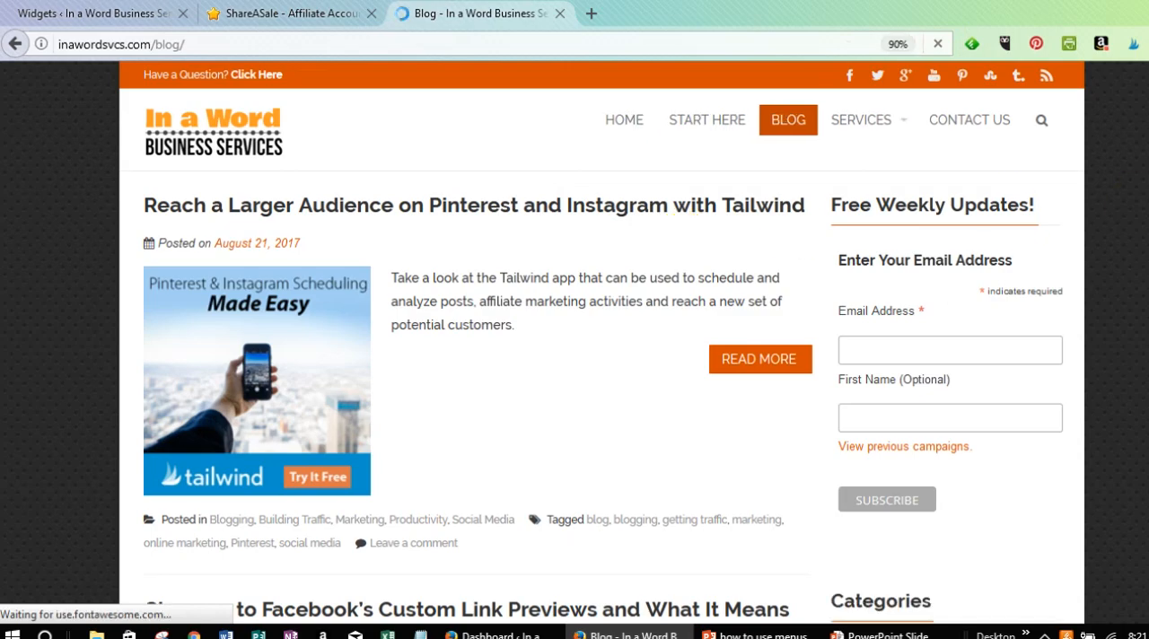
{"action": "scroll", "coordinate": [1036, 274], "scroll_direction": "down", "scroll_amount": 15}
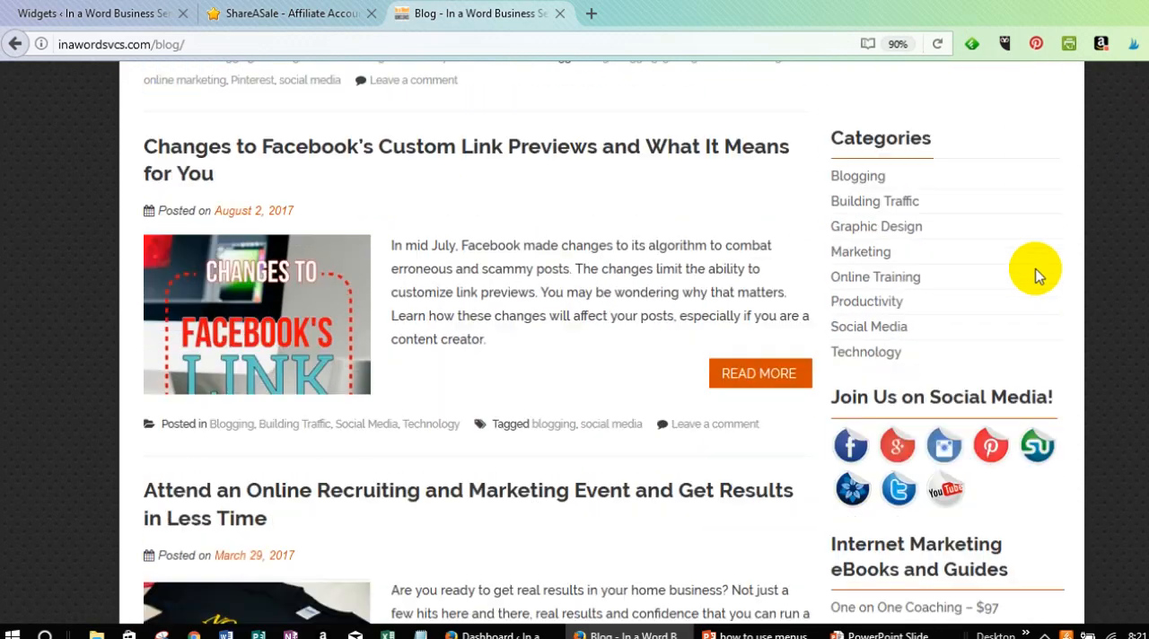
{"action": "scroll", "coordinate": [1036, 274], "scroll_direction": "down", "scroll_amount": 18}
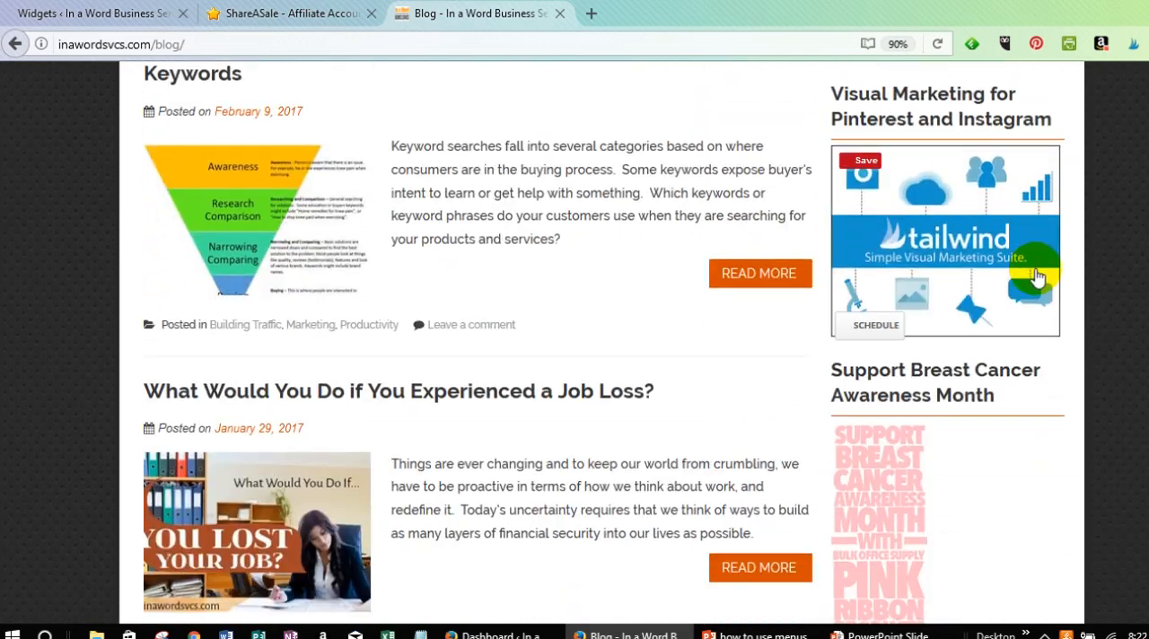
{"action": "scroll", "coordinate": [1036, 273], "scroll_direction": "down", "scroll_amount": 15}
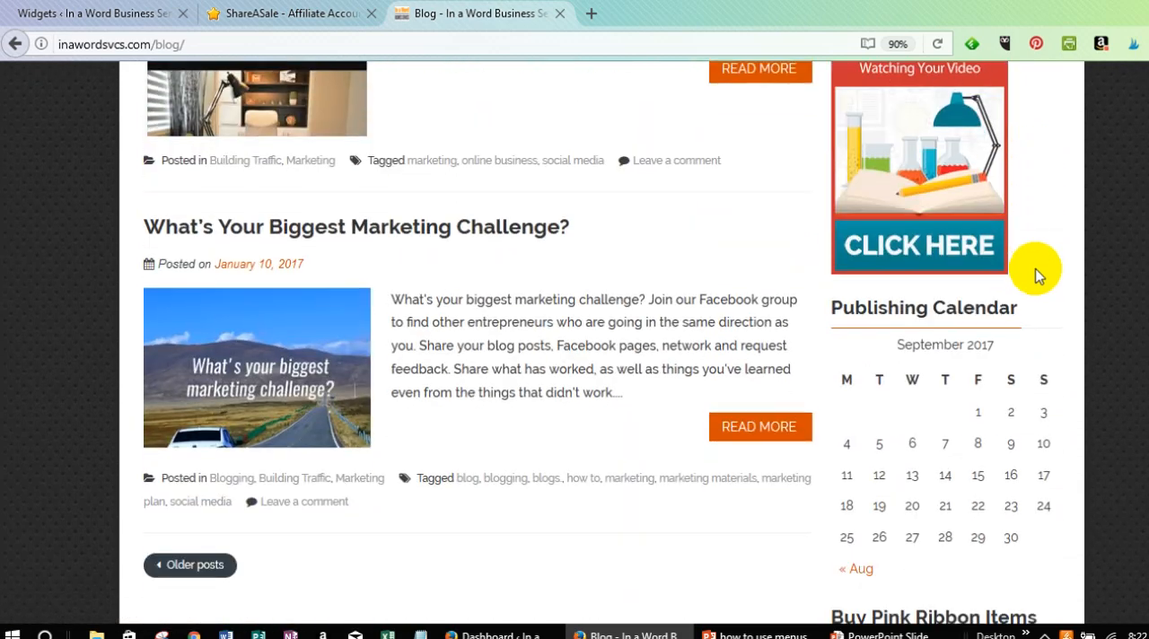
{"action": "scroll", "coordinate": [1037, 274], "scroll_direction": "down", "scroll_amount": 15}
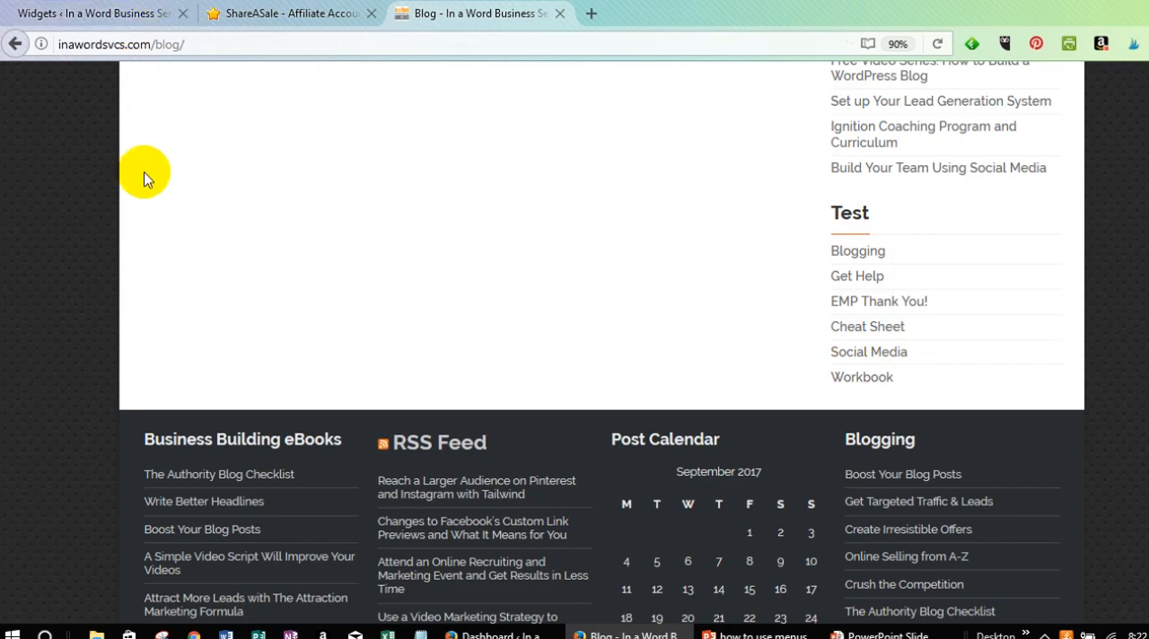
{"action": "scroll", "coordinate": [143, 175], "scroll_direction": "up", "scroll_amount": 5}
{"action": "scroll", "coordinate": [145, 173], "scroll_direction": "up", "scroll_amount": 8}
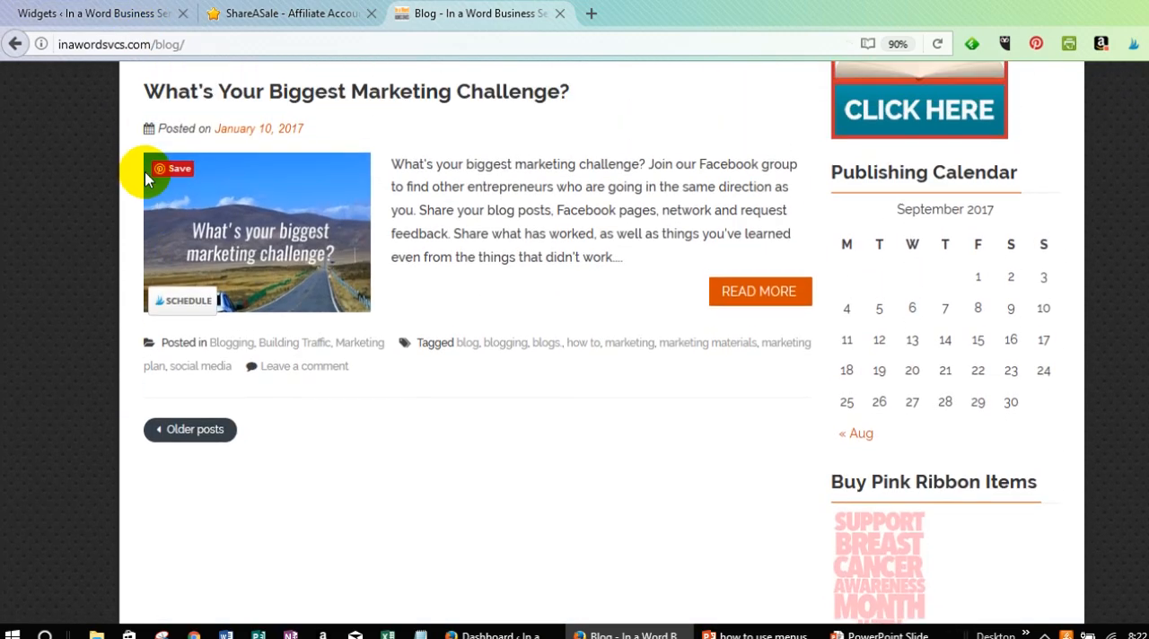
Return to the WordPress admin, list all pages and open the About page for editing with Thrive Content Builder.
{"action": "left_click", "coordinate": [63, 18]}
{"action": "scroll", "coordinate": [40, 289], "scroll_direction": "up", "scroll_amount": 4}
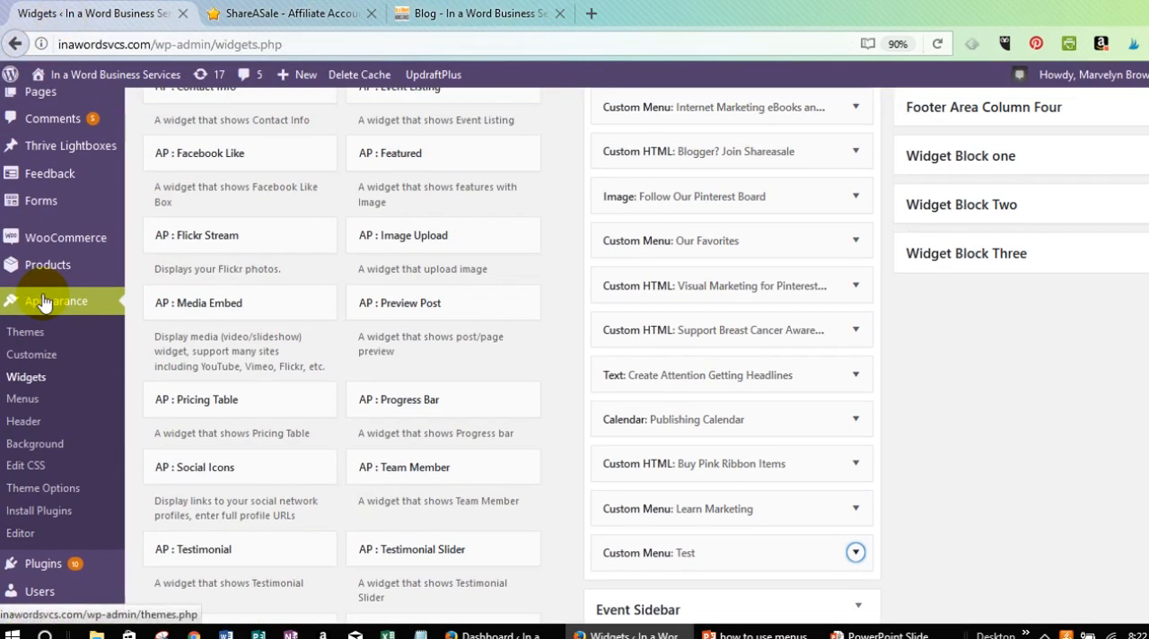
{"action": "scroll", "coordinate": [40, 291], "scroll_direction": "up", "scroll_amount": 1}
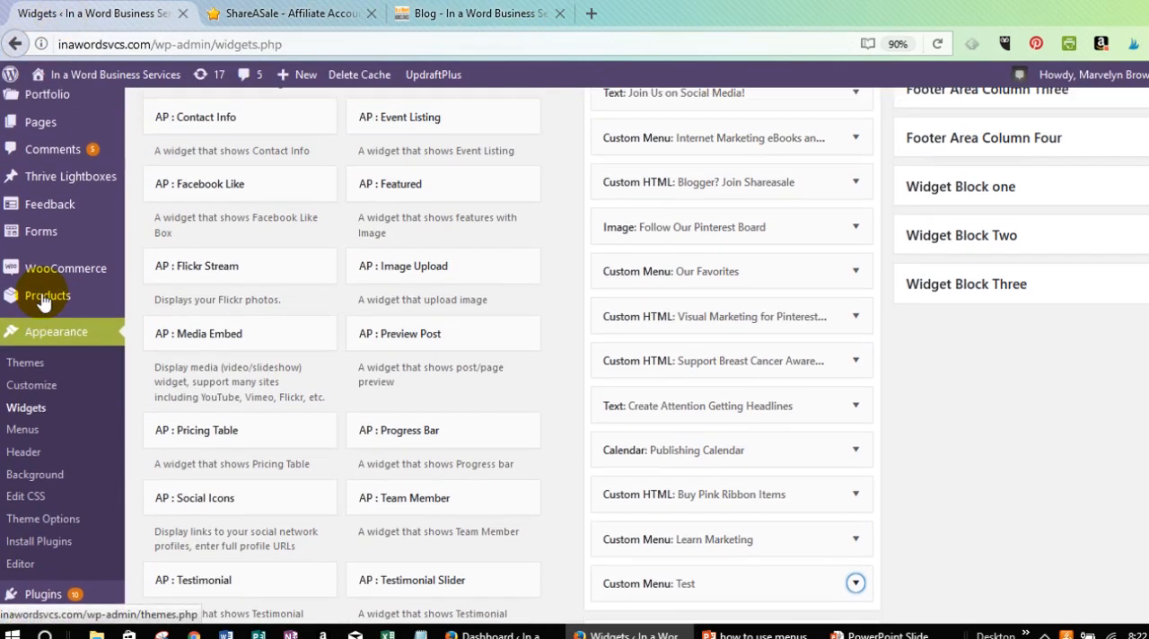
{"action": "left_click", "coordinate": [37, 188]}
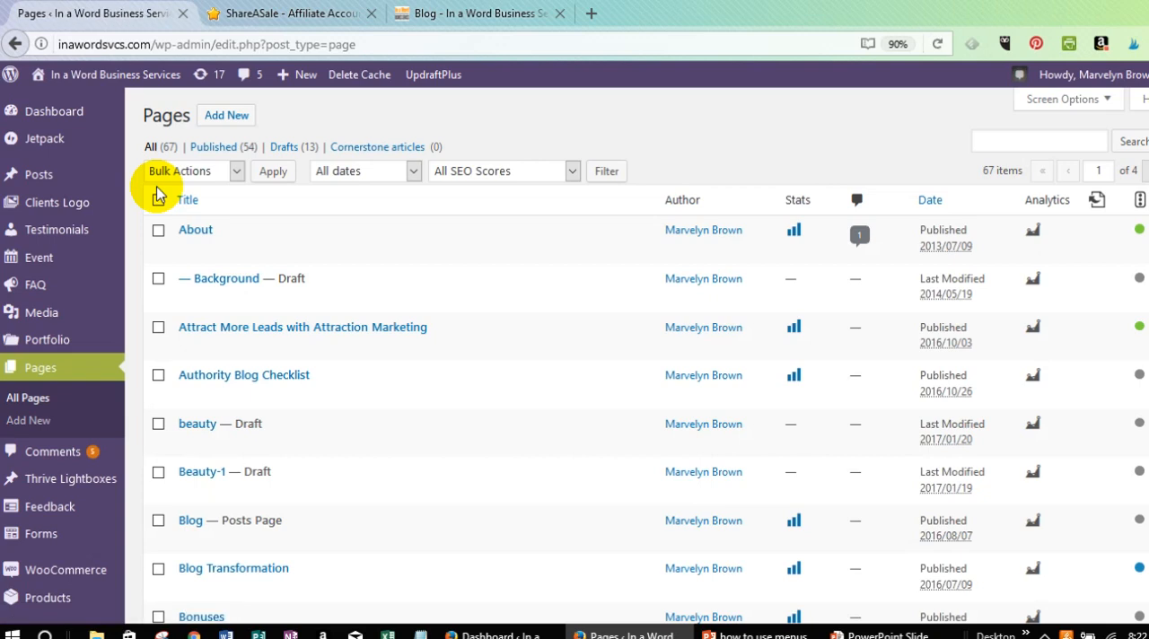
{"action": "mouse_move", "coordinate": [218, 233]}
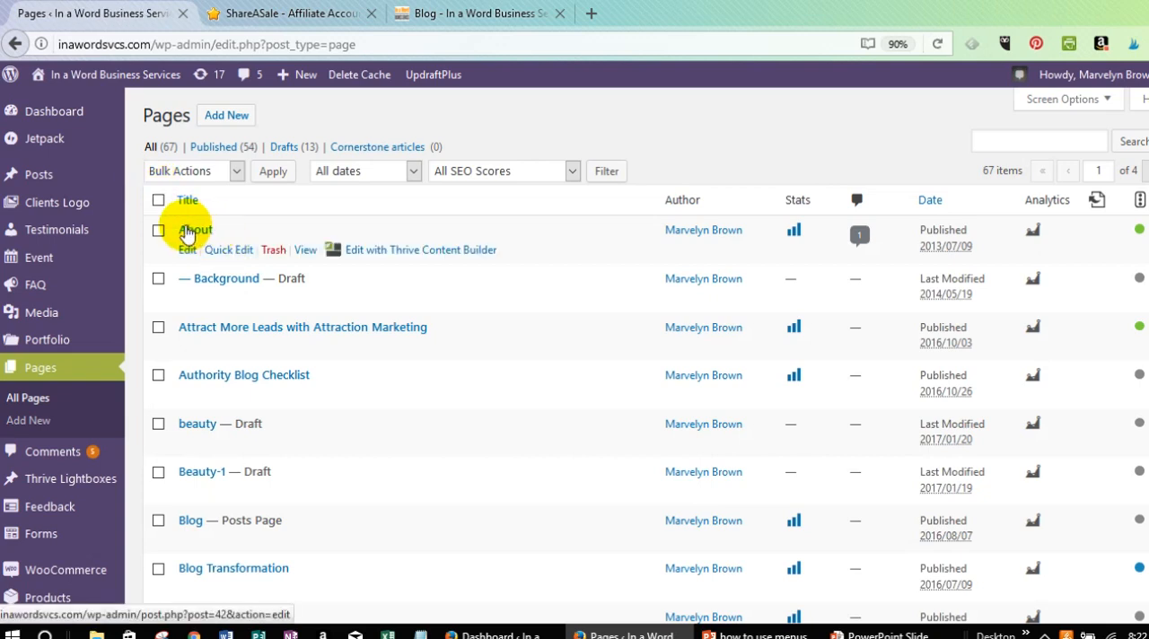
{"action": "left_click", "coordinate": [425, 258]}
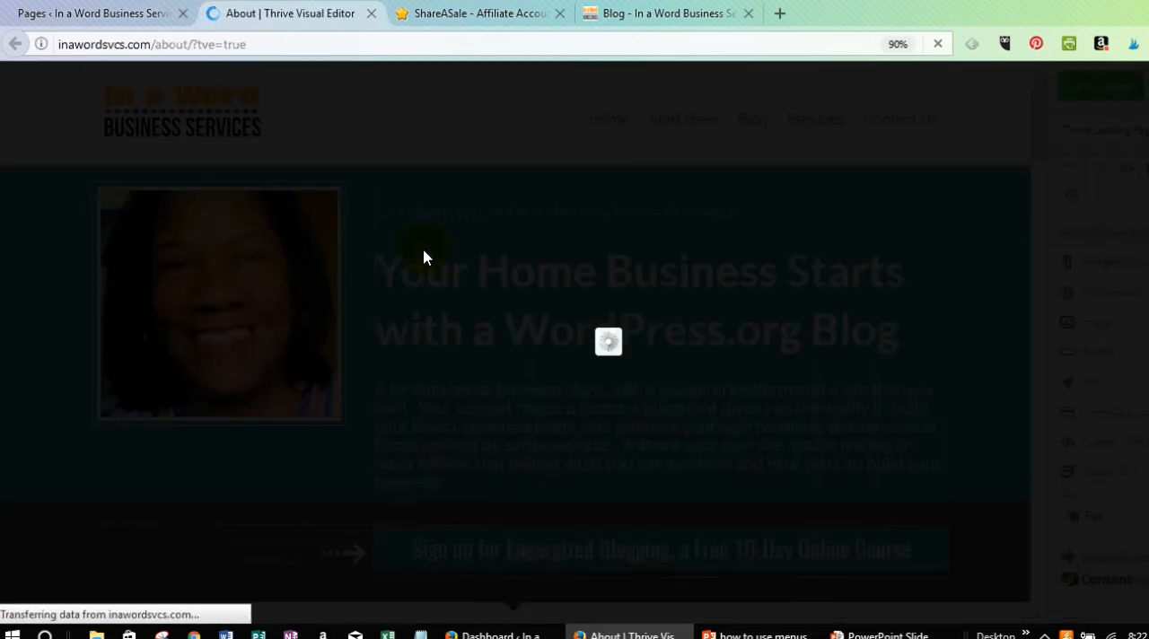
Insert a Custom Menu widget below the first paragraph of the My Light Bulb Moment section.
{"action": "scroll", "coordinate": [418, 265], "scroll_direction": "down", "scroll_amount": 3}
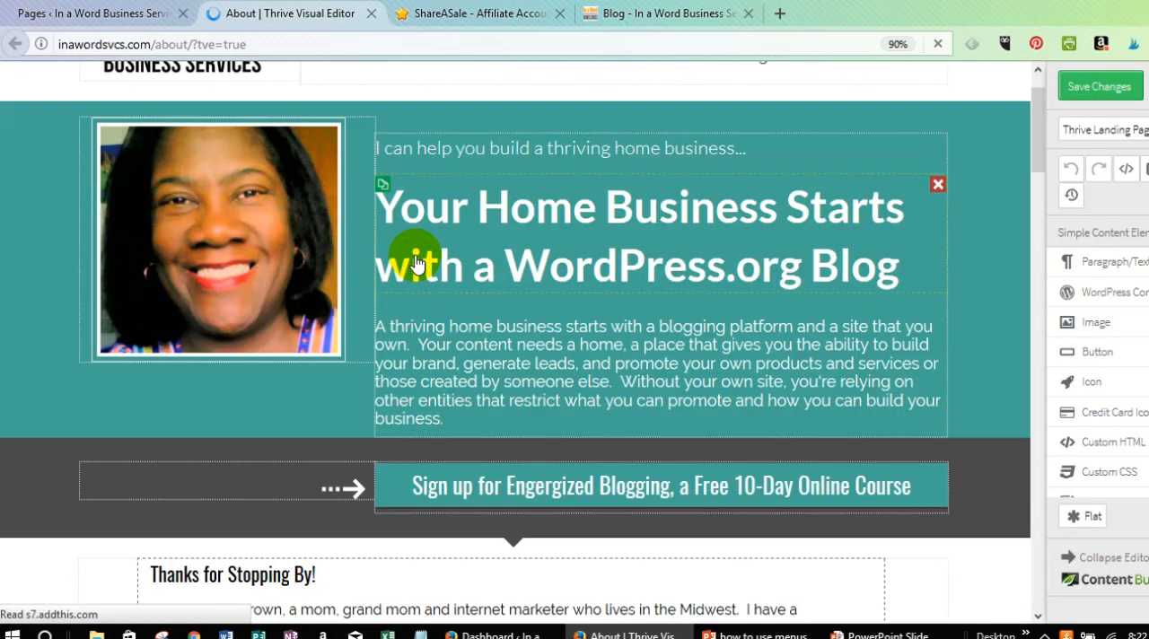
{"action": "scroll", "coordinate": [418, 265], "scroll_direction": "up", "scroll_amount": 3}
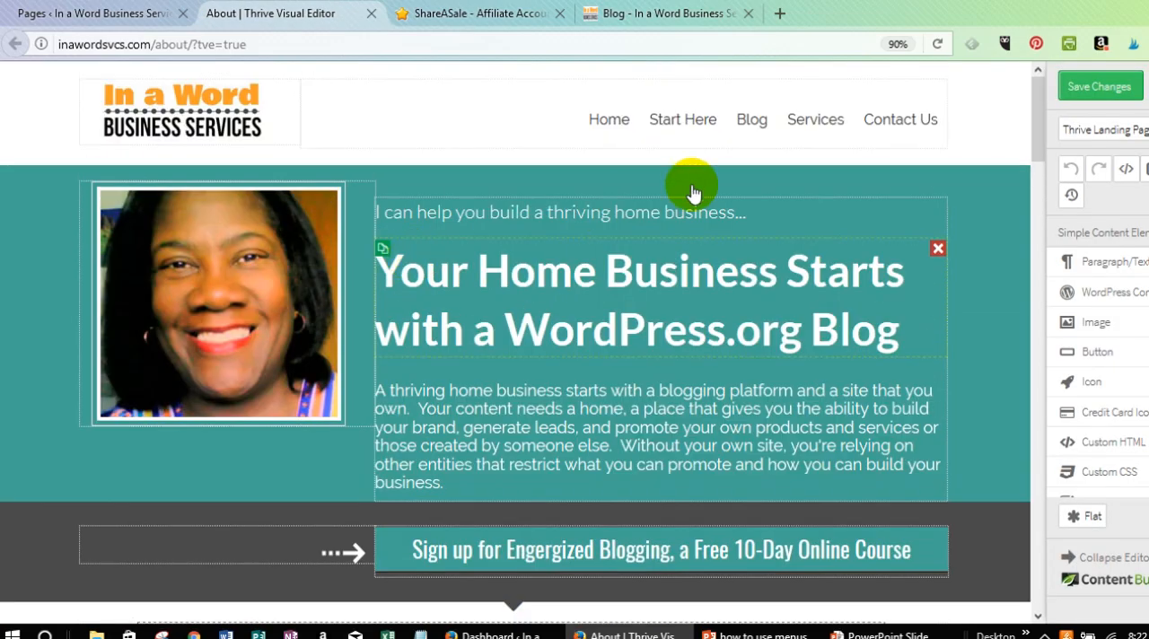
{"action": "scroll", "coordinate": [679, 244], "scroll_direction": "down", "scroll_amount": 6}
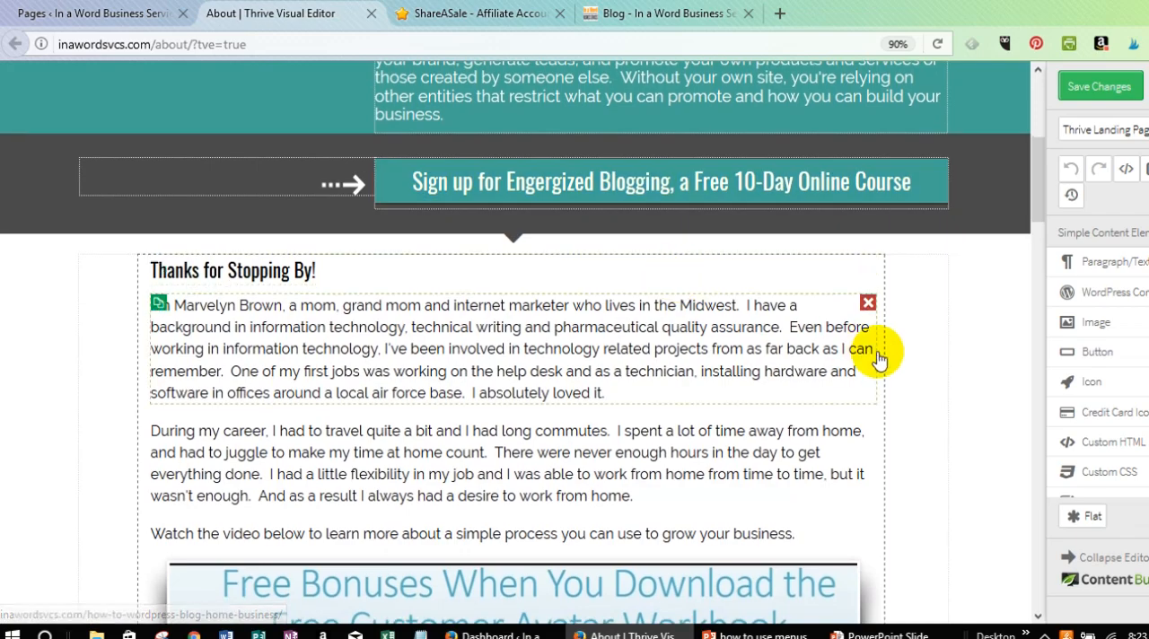
{"action": "scroll", "coordinate": [954, 456], "scroll_direction": "down", "scroll_amount": 5}
{"action": "scroll", "coordinate": [954, 461], "scroll_direction": "down", "scroll_amount": 6}
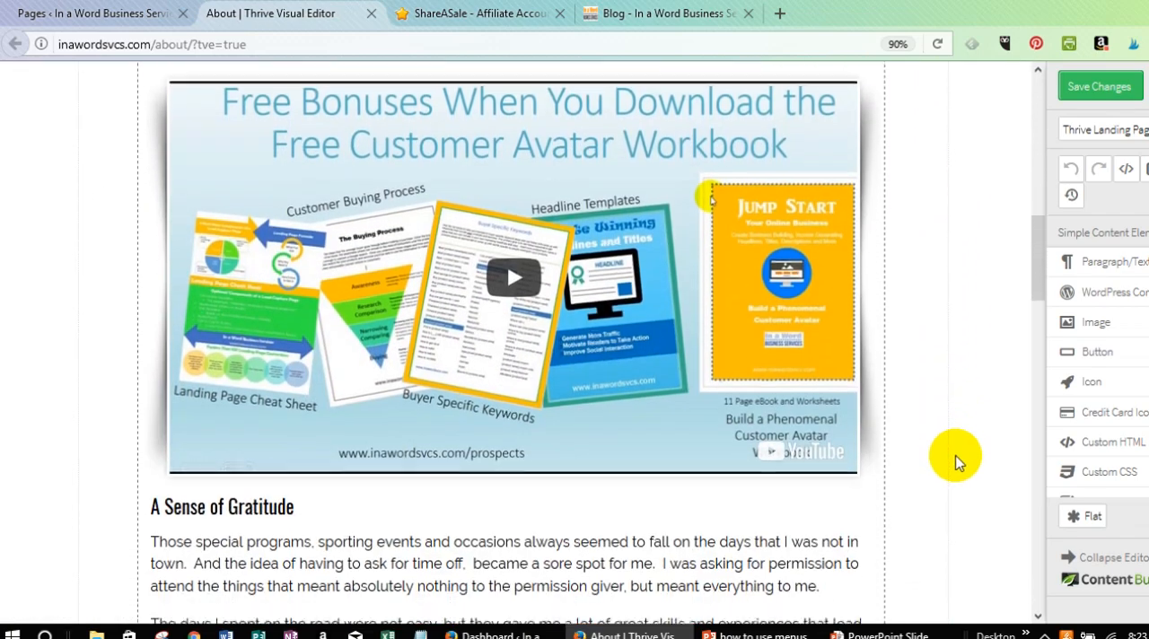
{"action": "scroll", "coordinate": [954, 461], "scroll_direction": "down", "scroll_amount": 3}
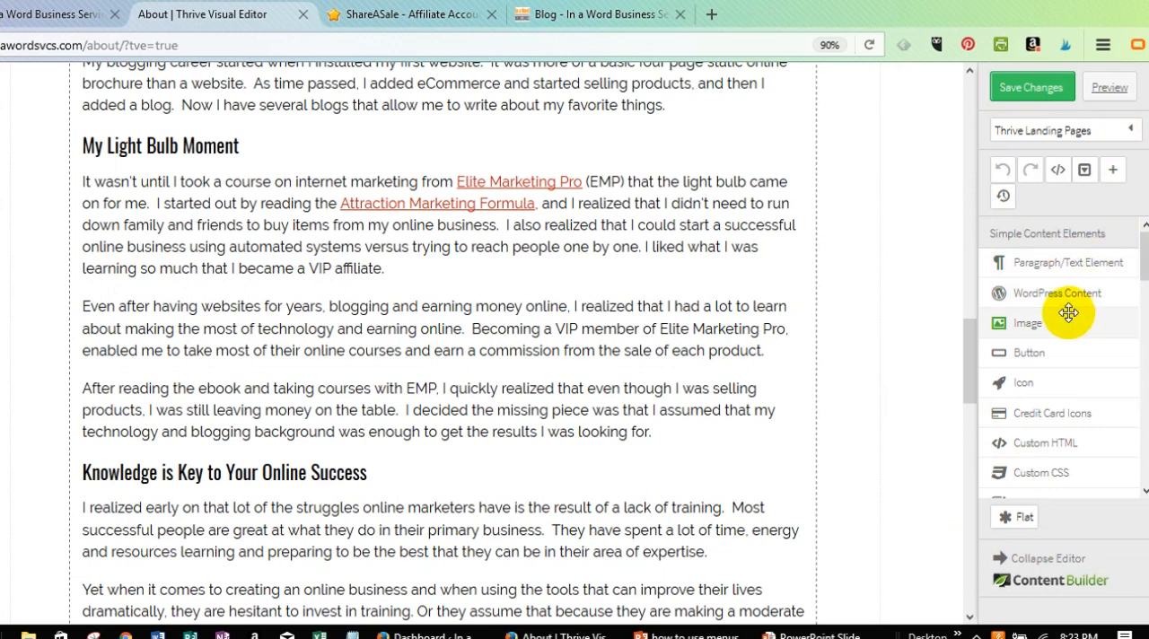
{"action": "scroll", "coordinate": [1067, 312], "scroll_direction": "down", "scroll_amount": 1}
{"action": "scroll", "coordinate": [1067, 312], "scroll_direction": "down", "scroll_amount": 1}
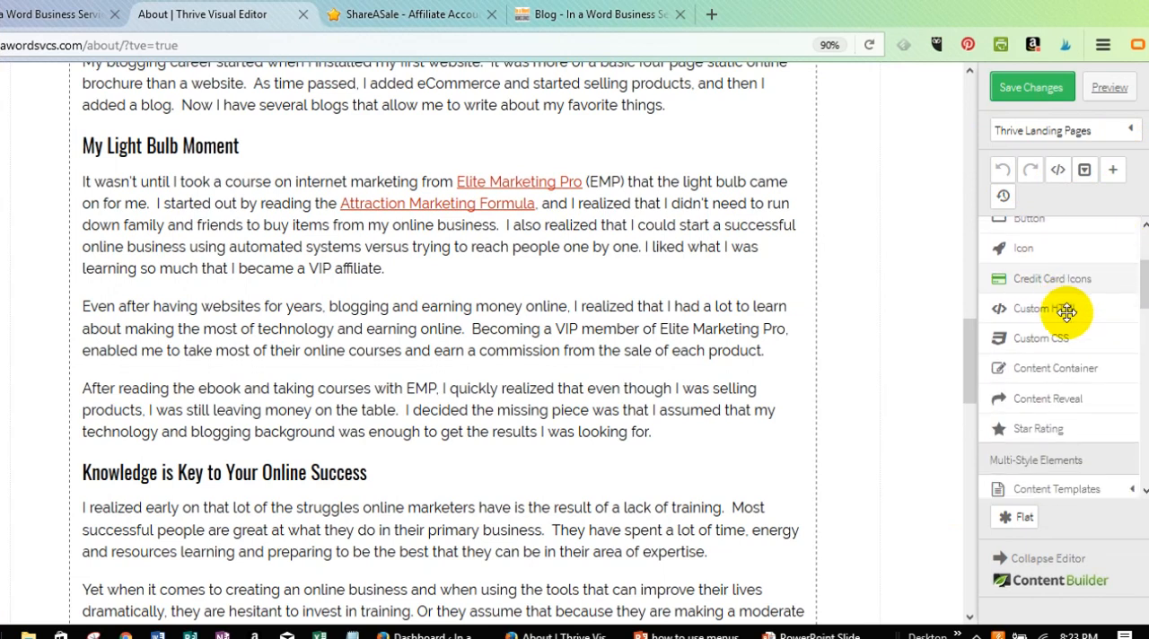
{"action": "scroll", "coordinate": [1067, 312], "scroll_direction": "down", "scroll_amount": 3}
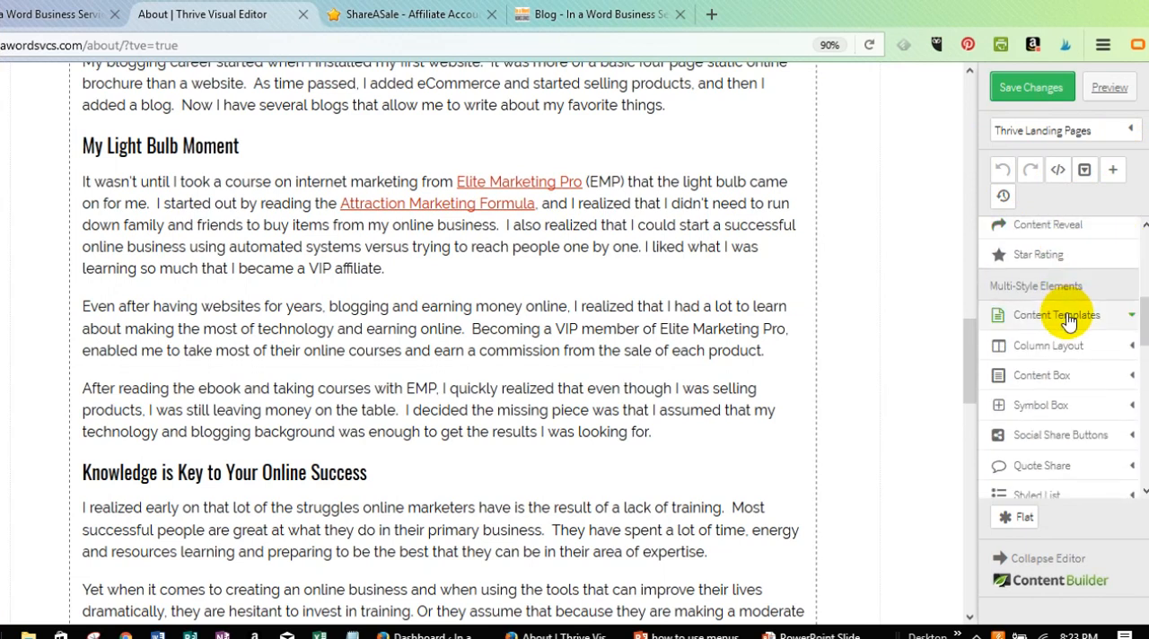
{"action": "scroll", "coordinate": [1066, 321], "scroll_direction": "down", "scroll_amount": 1}
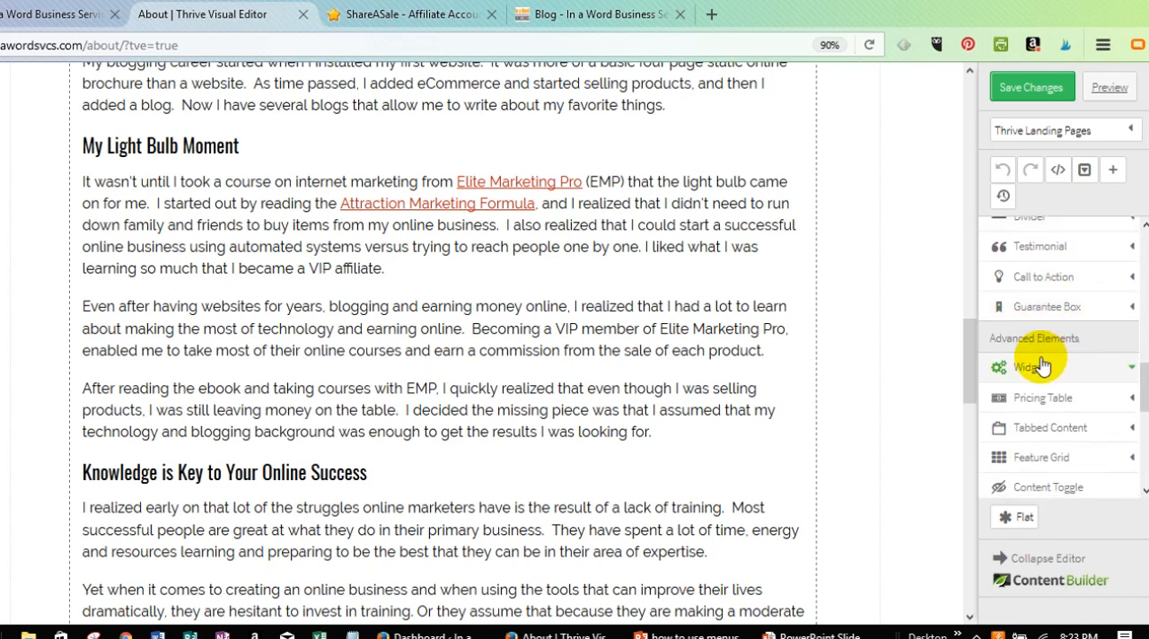
{"action": "left_click", "coordinate": [1039, 373]}
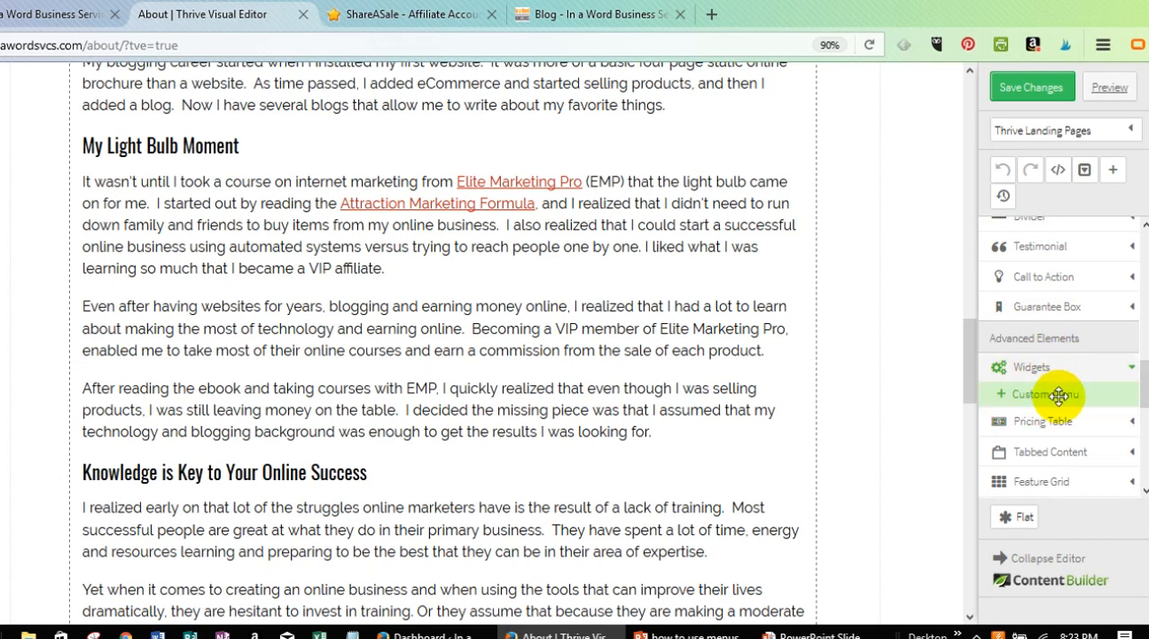
{"action": "left_click_drag", "start_coordinate": [1059, 395], "coordinate": [488, 302]}
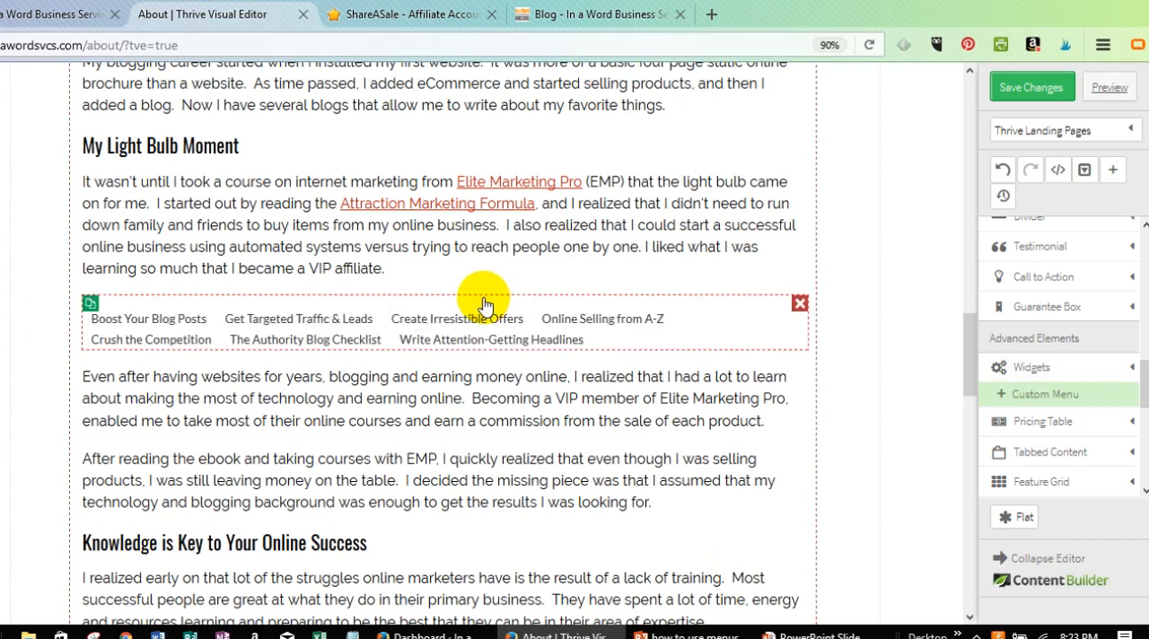
Assign the Test menu to the inserted Custom Menu element and close its options.
{"action": "left_click", "coordinate": [440, 326]}
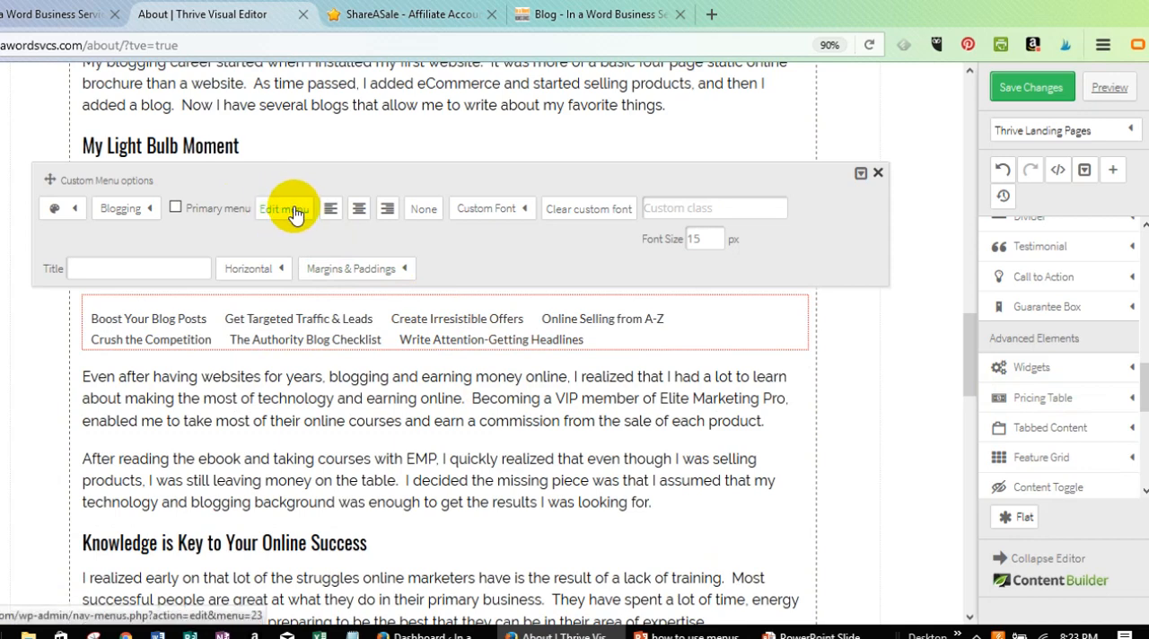
{"action": "left_click", "coordinate": [150, 210]}
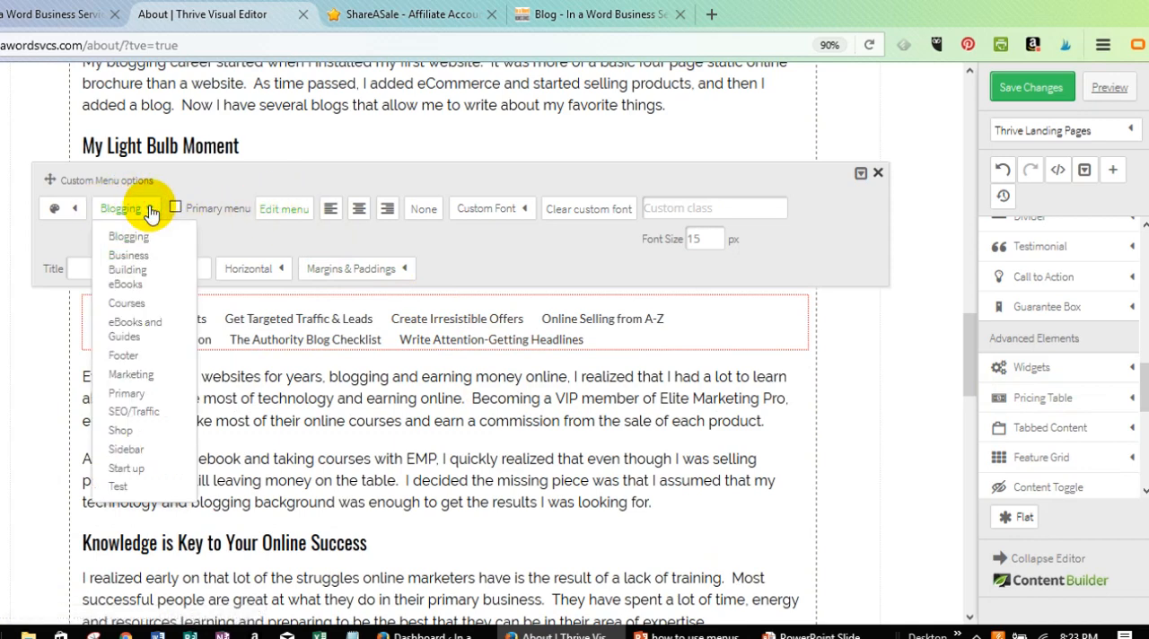
{"action": "left_click", "coordinate": [117, 487]}
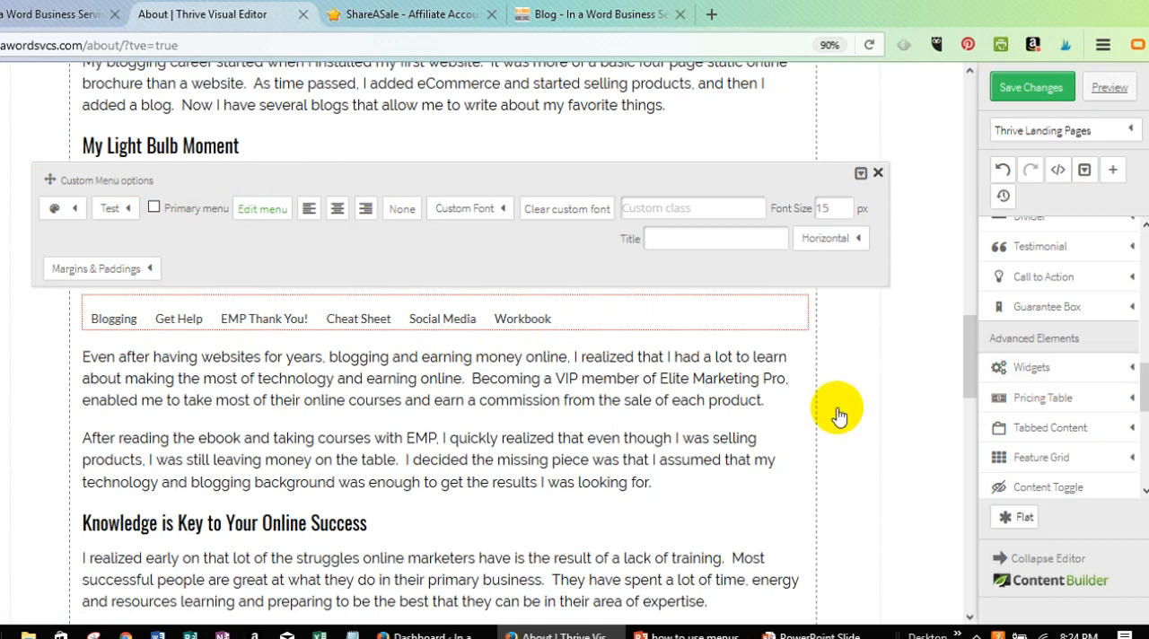
{"action": "left_click", "coordinate": [875, 386]}
Add a paragraph text element directly above the custom menu with the text "References:".
{"action": "scroll", "coordinate": [987, 318], "scroll_direction": "up", "scroll_amount": 10}
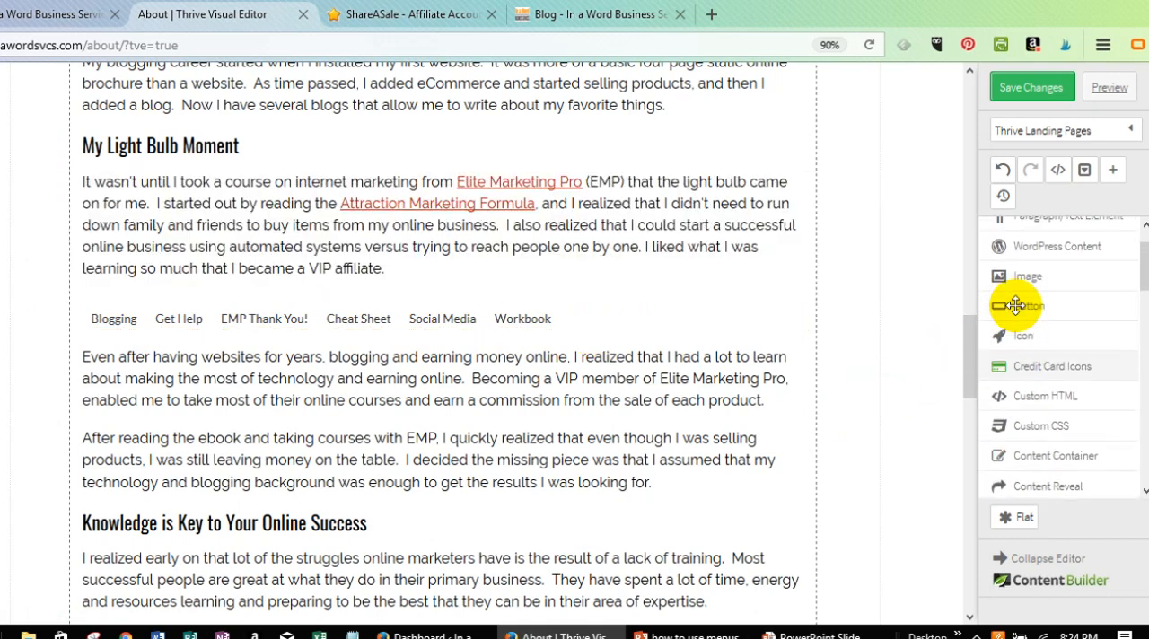
{"action": "left_click_drag", "start_coordinate": [1040, 266], "coordinate": [308, 308]}
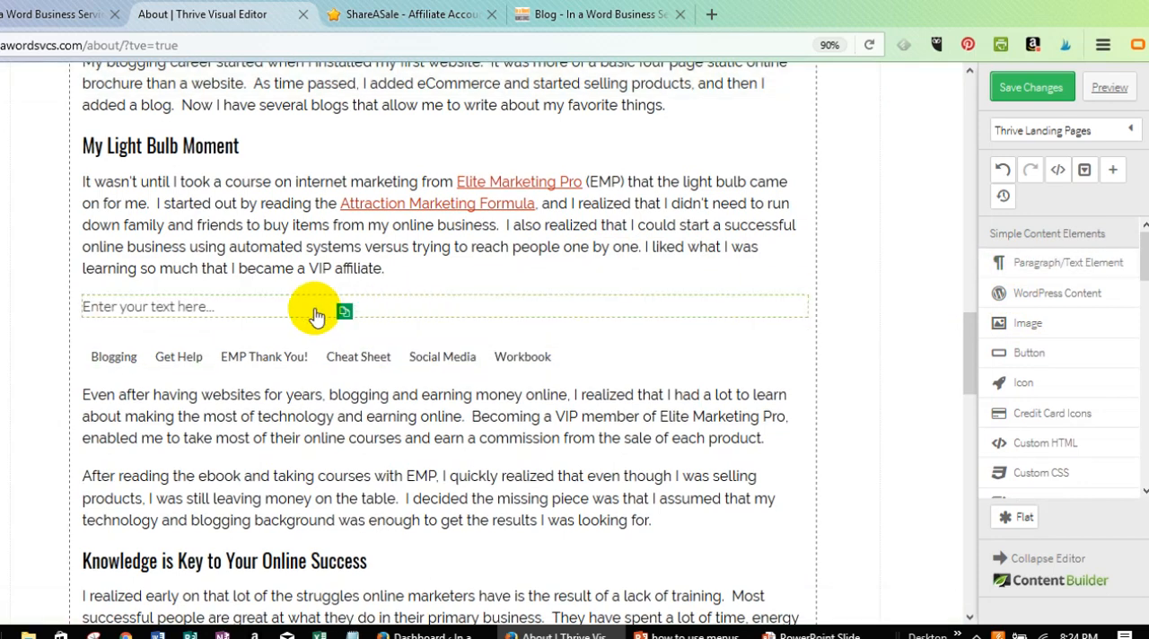
{"action": "left_click", "coordinate": [241, 314]}
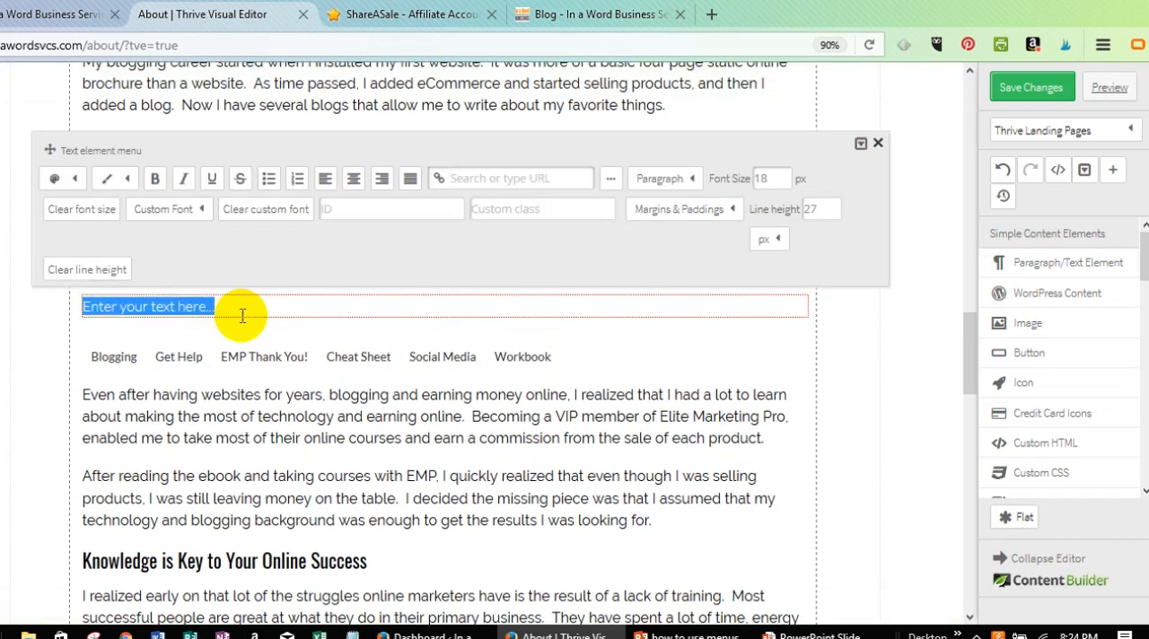
{"action": "type", "text": "Referenc"}
{"action": "type", "text": "es"}
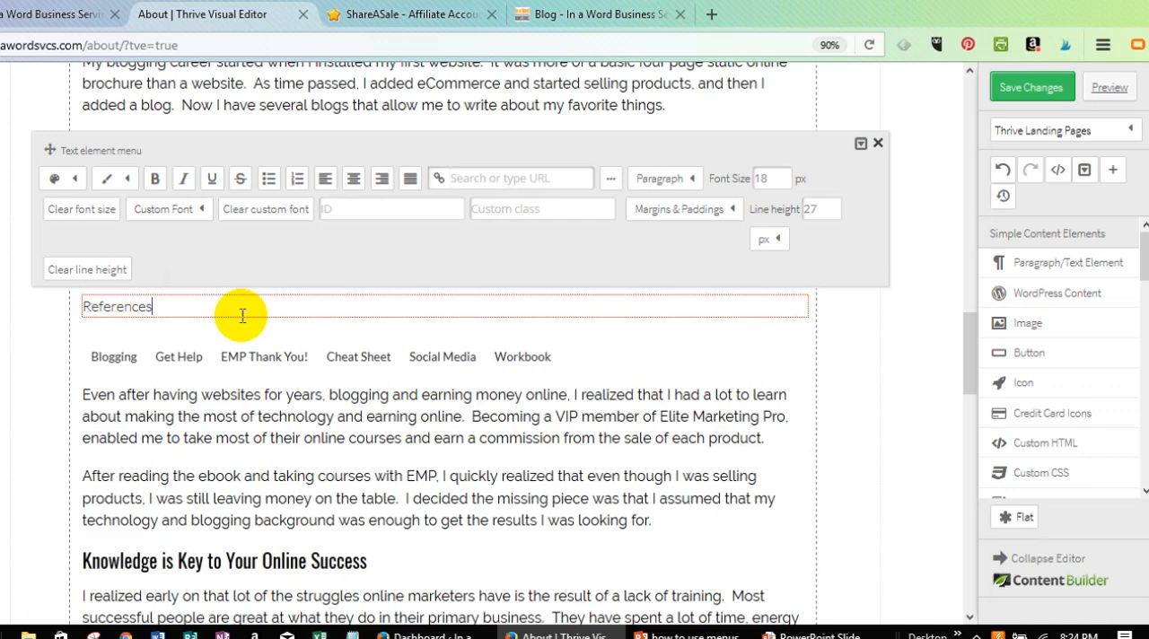
{"action": "type", "text": ":"}
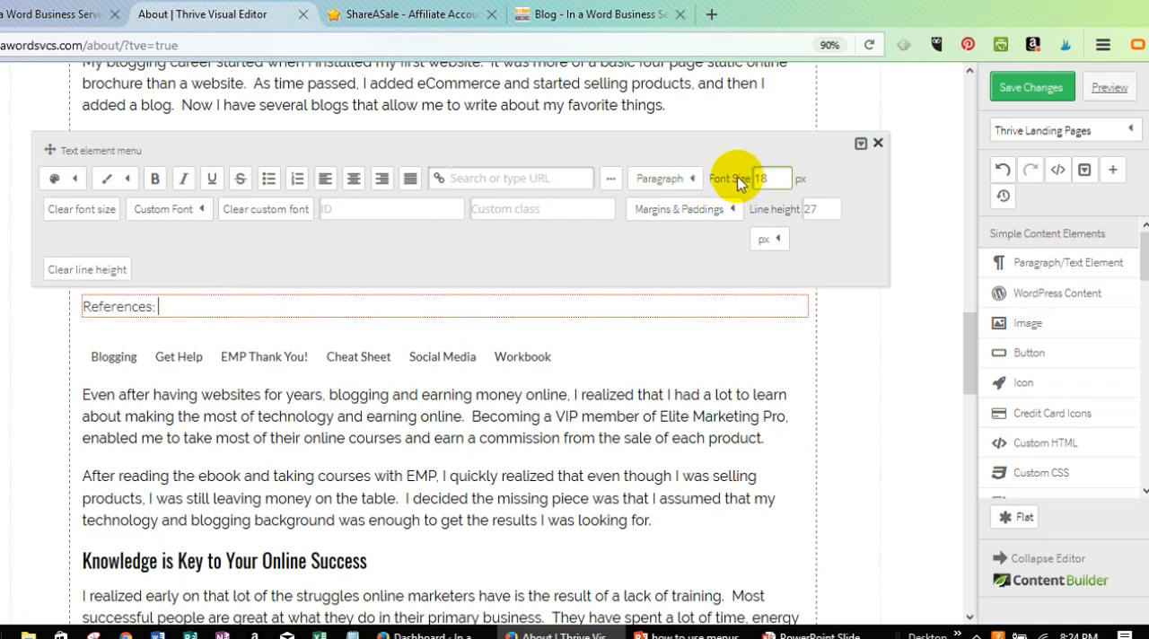
Format the "References:" text as Heading 3 with the Oswald 14px custom font.
{"action": "left_click", "coordinate": [694, 184]}
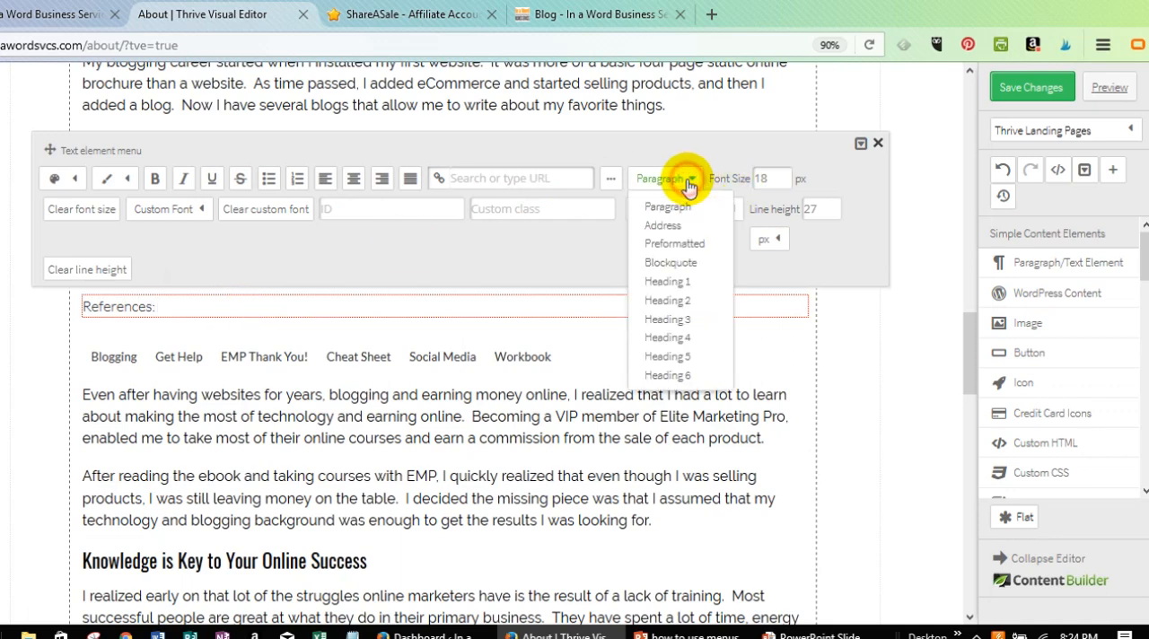
{"action": "left_click", "coordinate": [679, 320]}
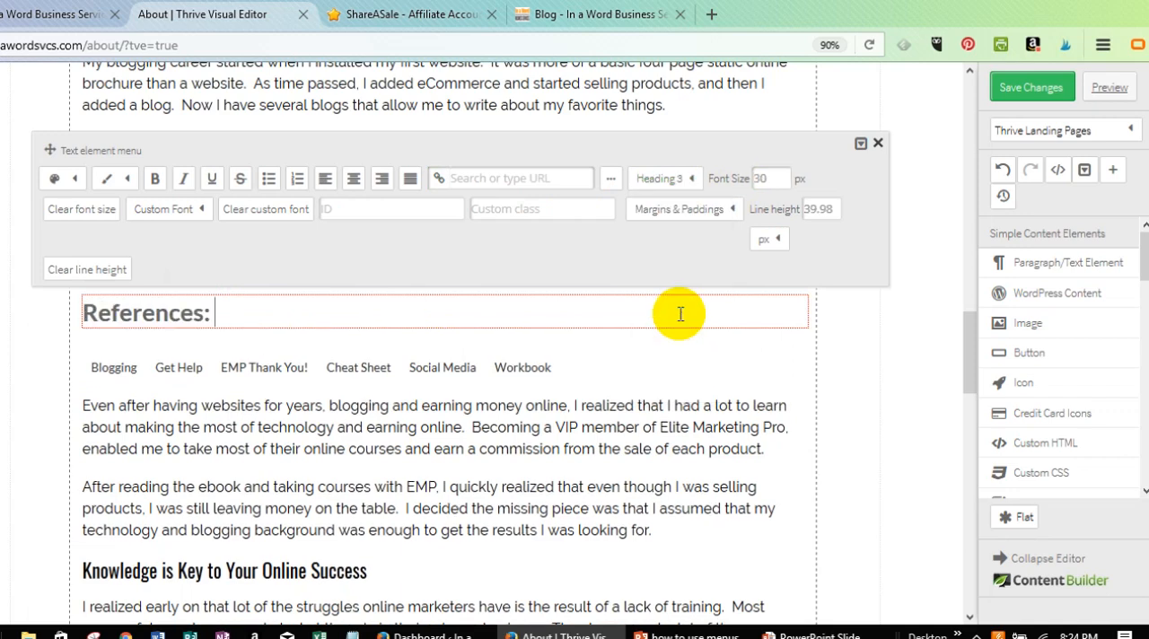
{"action": "left_click", "coordinate": [154, 209]}
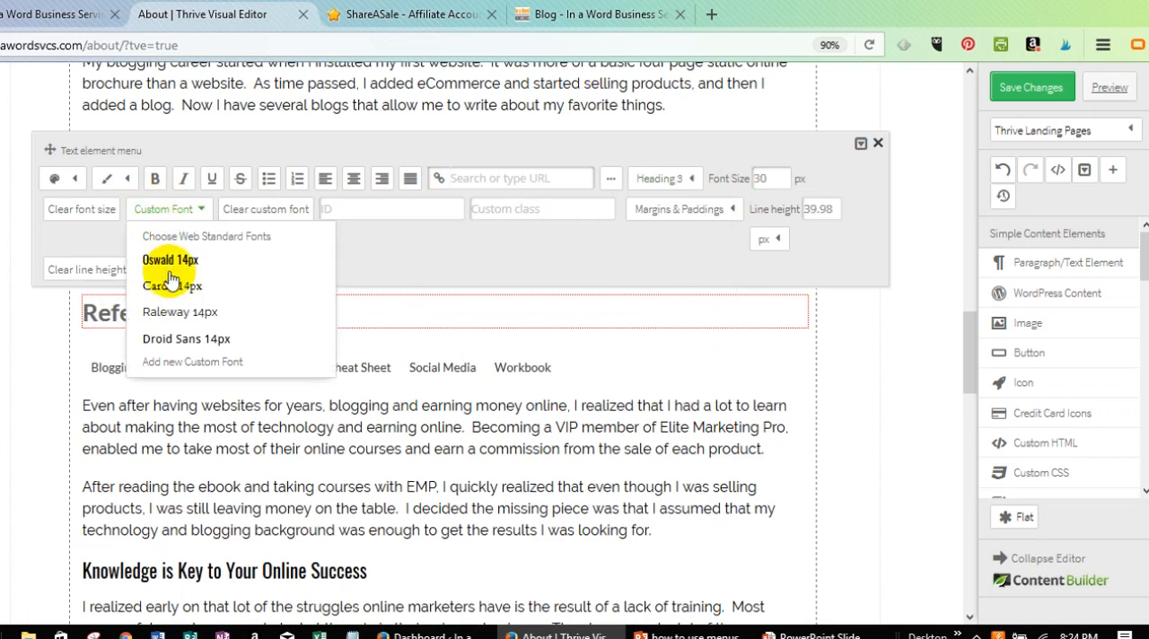
{"action": "left_click", "coordinate": [163, 259]}
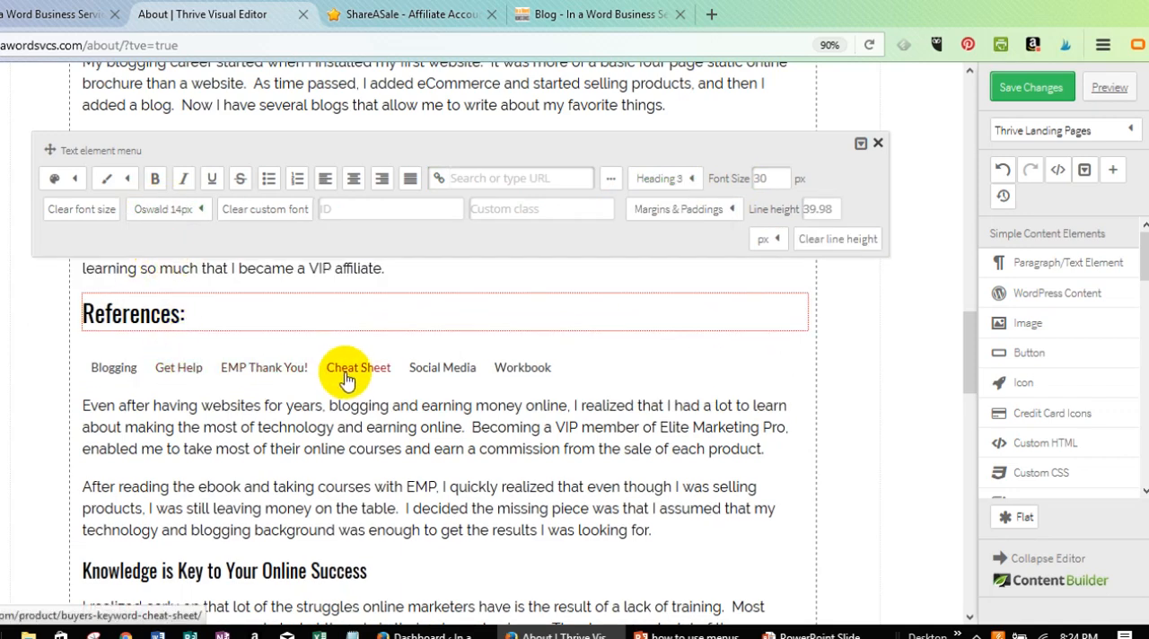
Switch the custom menu under the References heading to the Vertical layout and close its options.
{"action": "left_click", "coordinate": [549, 372]}
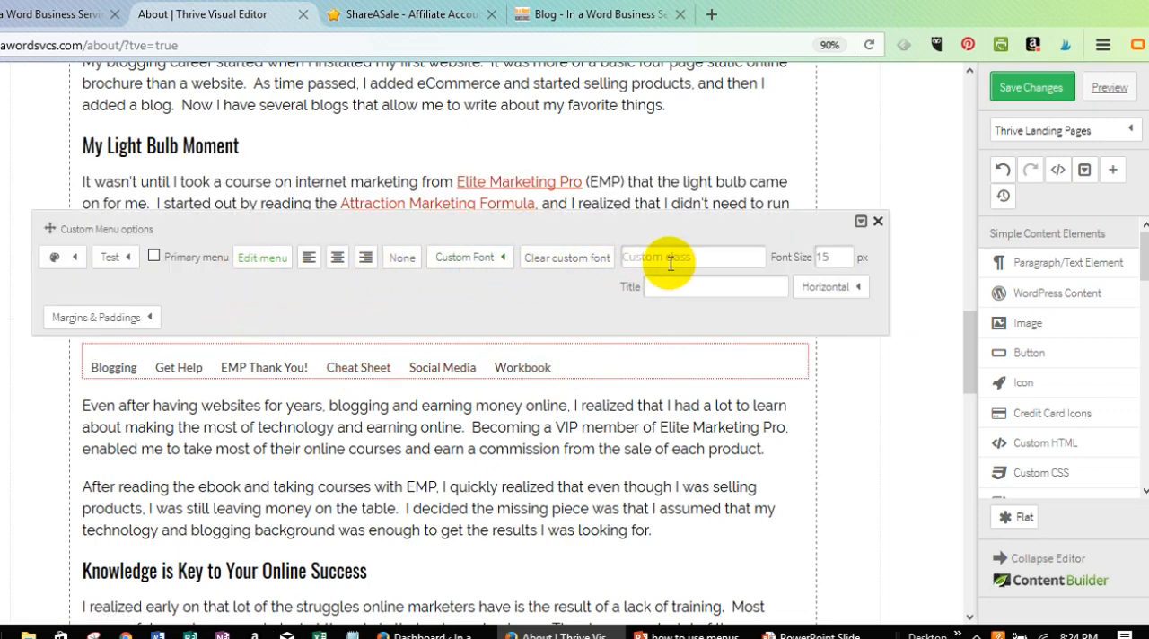
{"action": "left_click", "coordinate": [831, 297]}
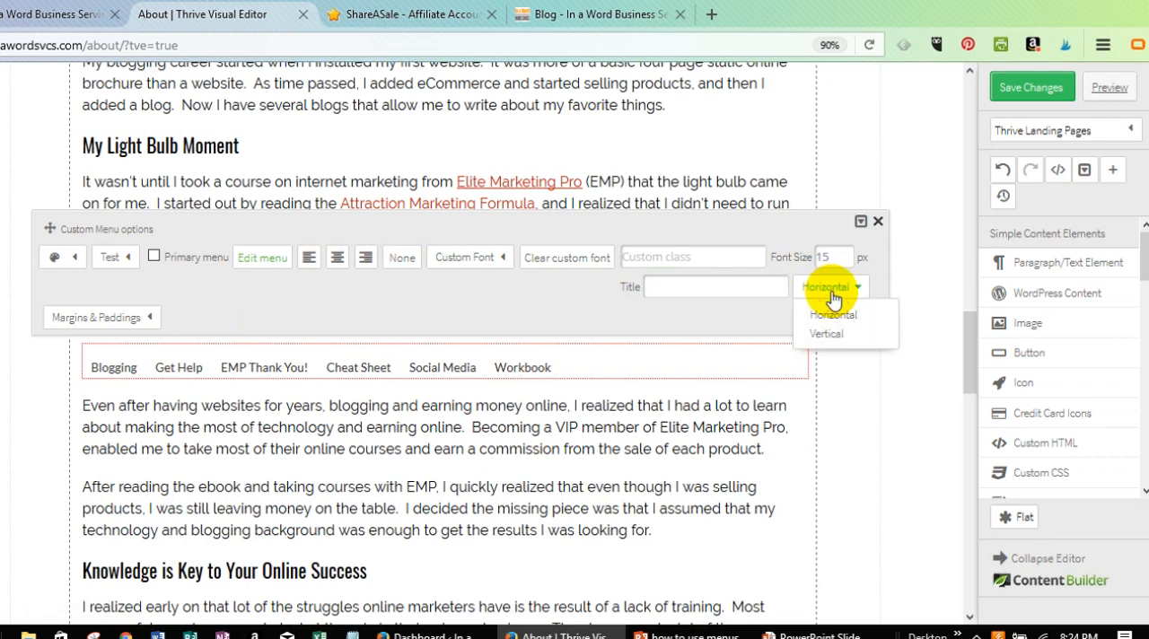
{"action": "left_click", "coordinate": [824, 337]}
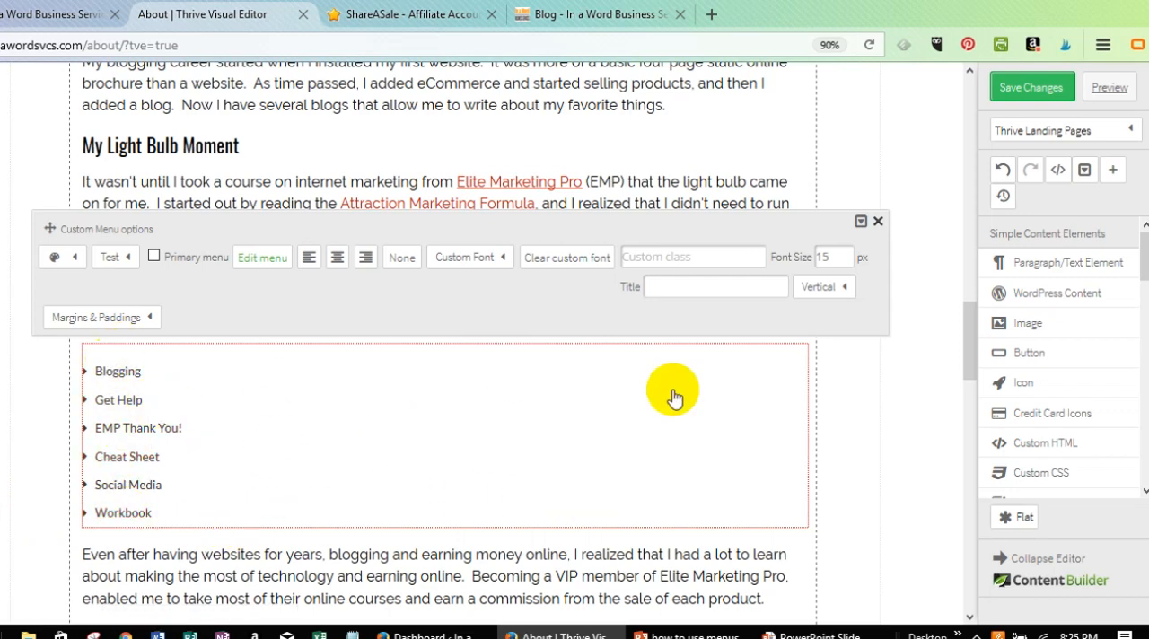
{"action": "left_click", "coordinate": [835, 438]}
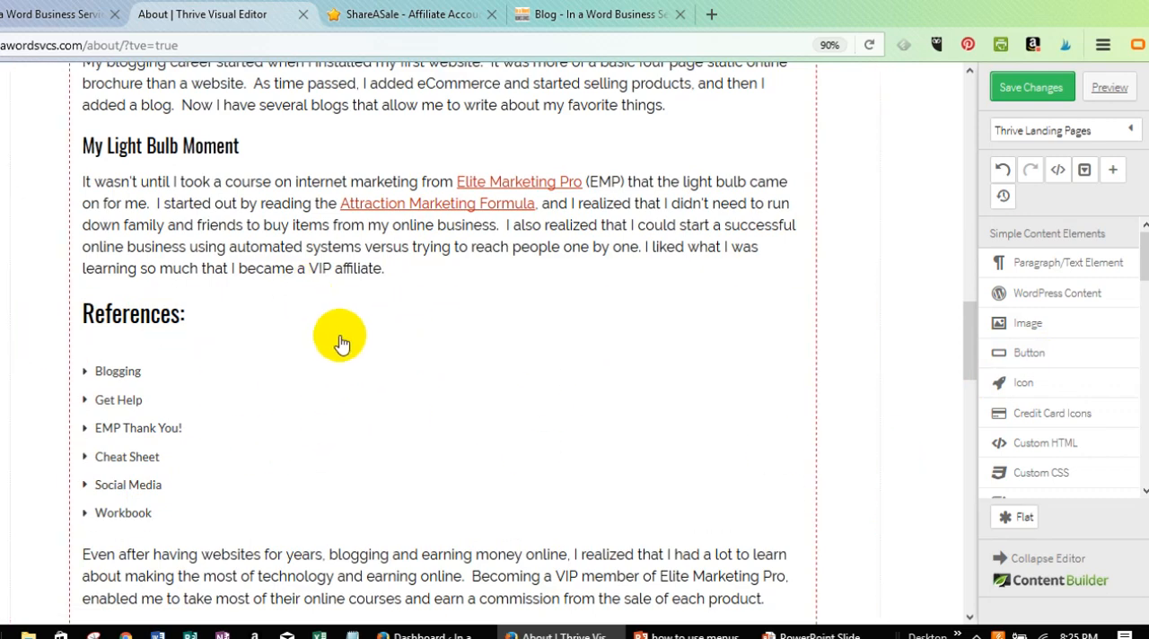
Set the custom menu's layout back to Horizontal and its font size to 22 px.
{"action": "left_click", "coordinate": [441, 380]}
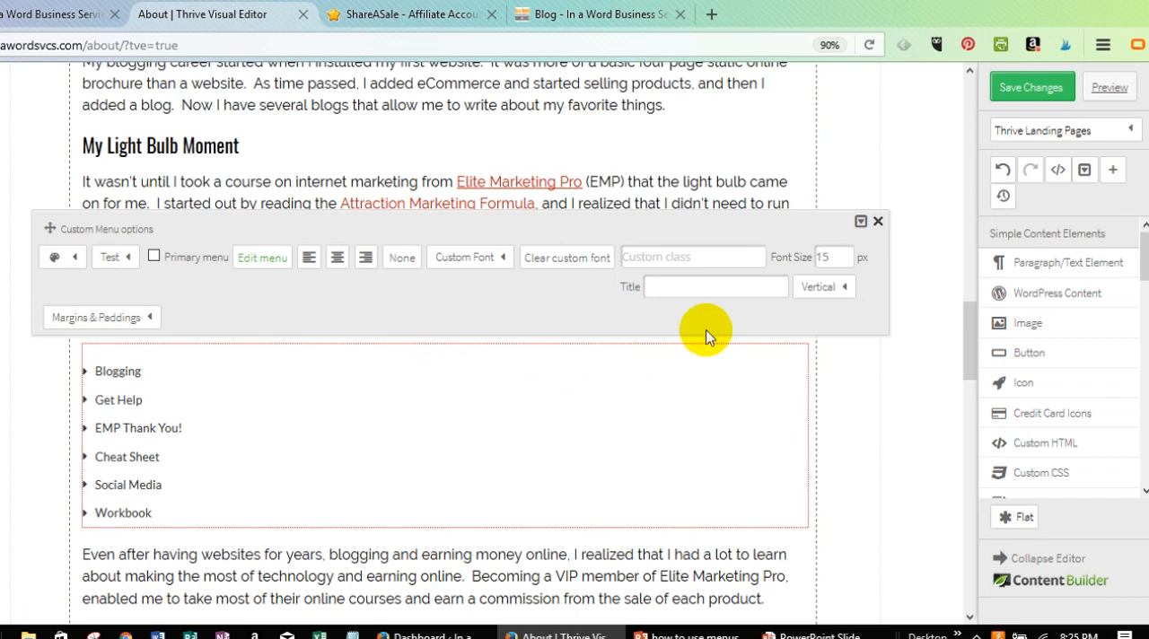
{"action": "left_click", "coordinate": [844, 288]}
{"action": "left_click", "coordinate": [833, 316]}
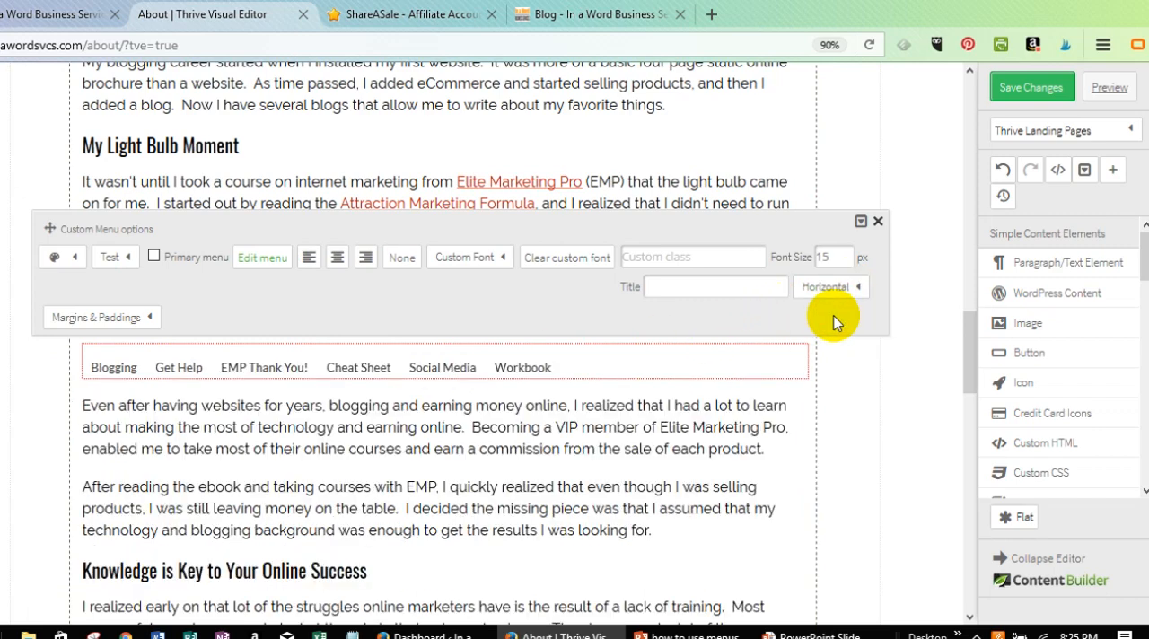
{"action": "double_click", "coordinate": [835, 256]}
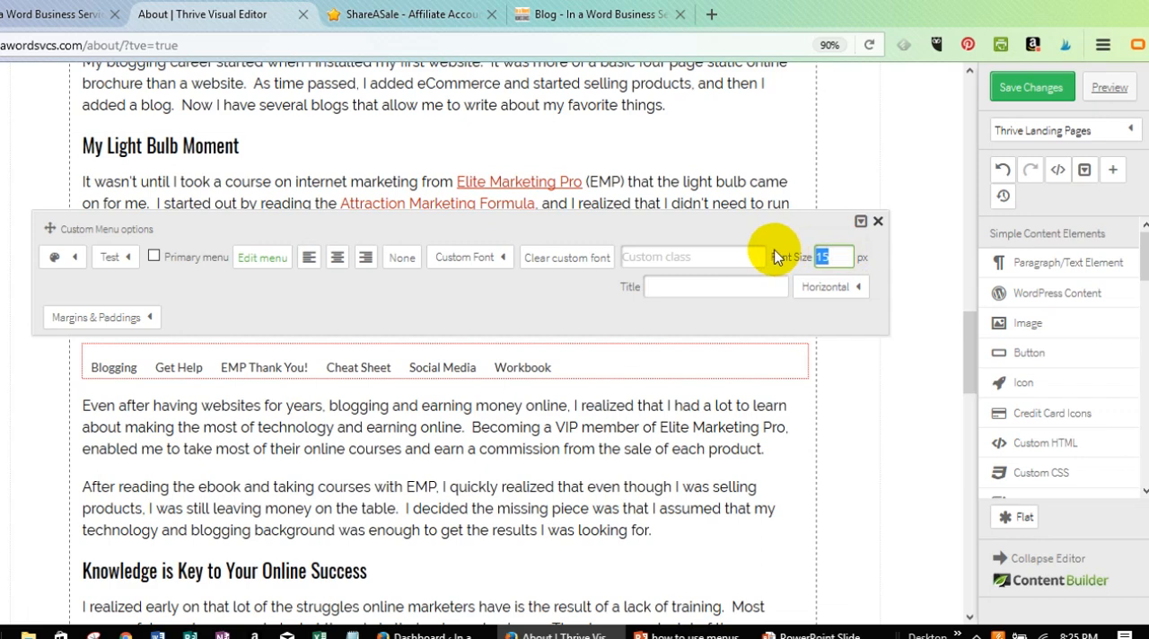
{"action": "type", "text": "22"}
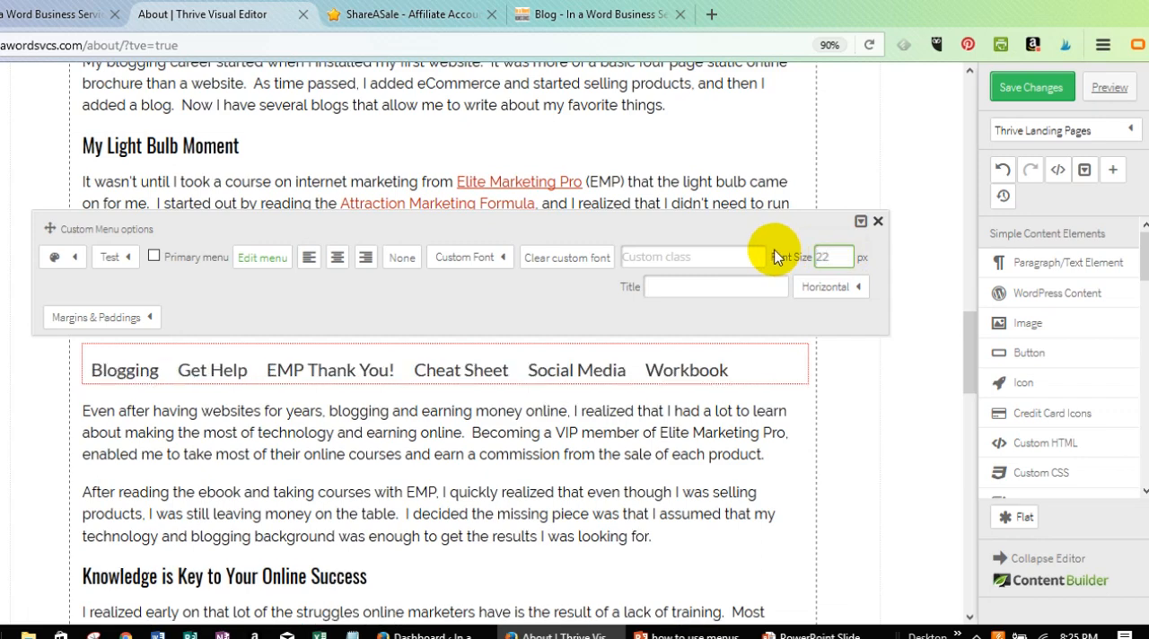
Center the custom menu and apply the Raleway 14px custom font to it.
{"action": "left_click", "coordinate": [340, 260]}
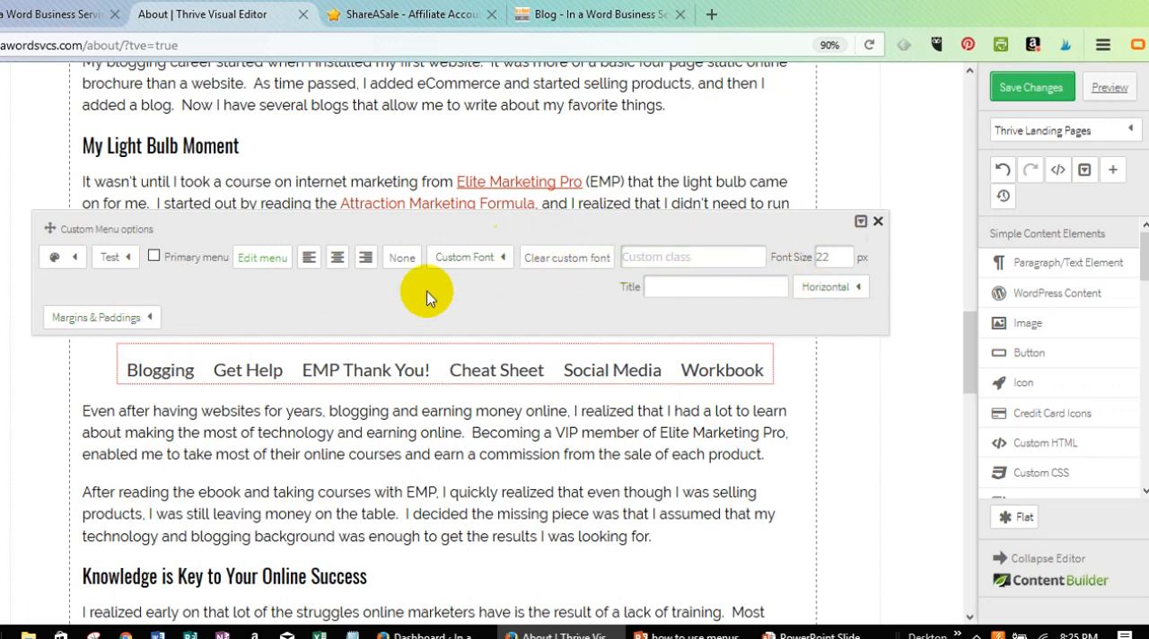
{"action": "left_click", "coordinate": [493, 258]}
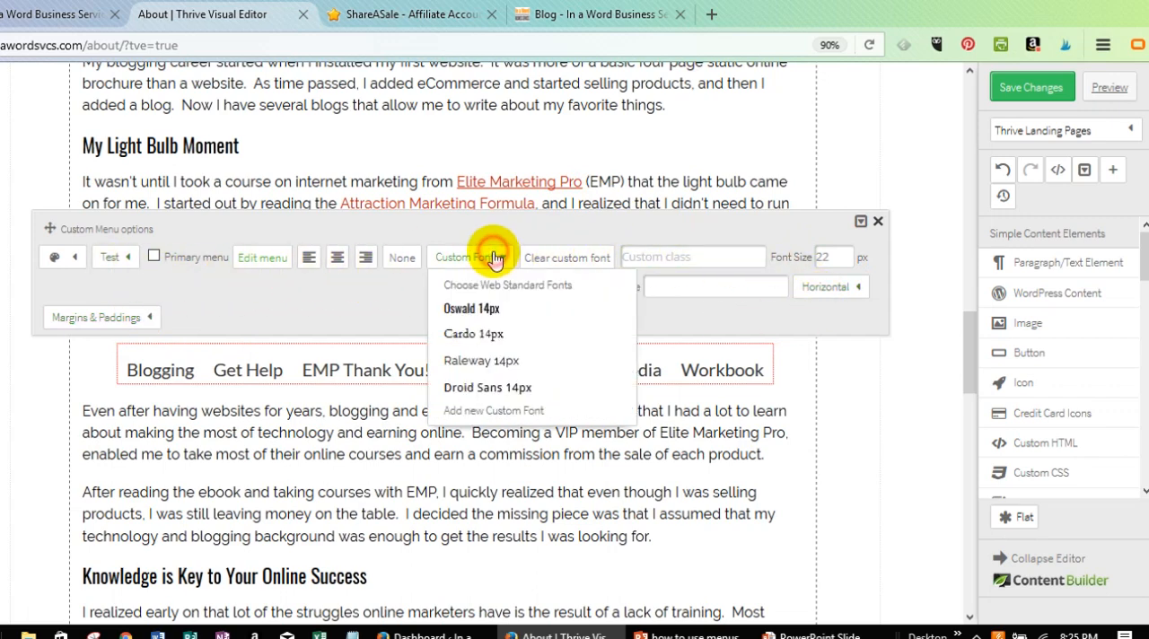
{"action": "left_click", "coordinate": [483, 363]}
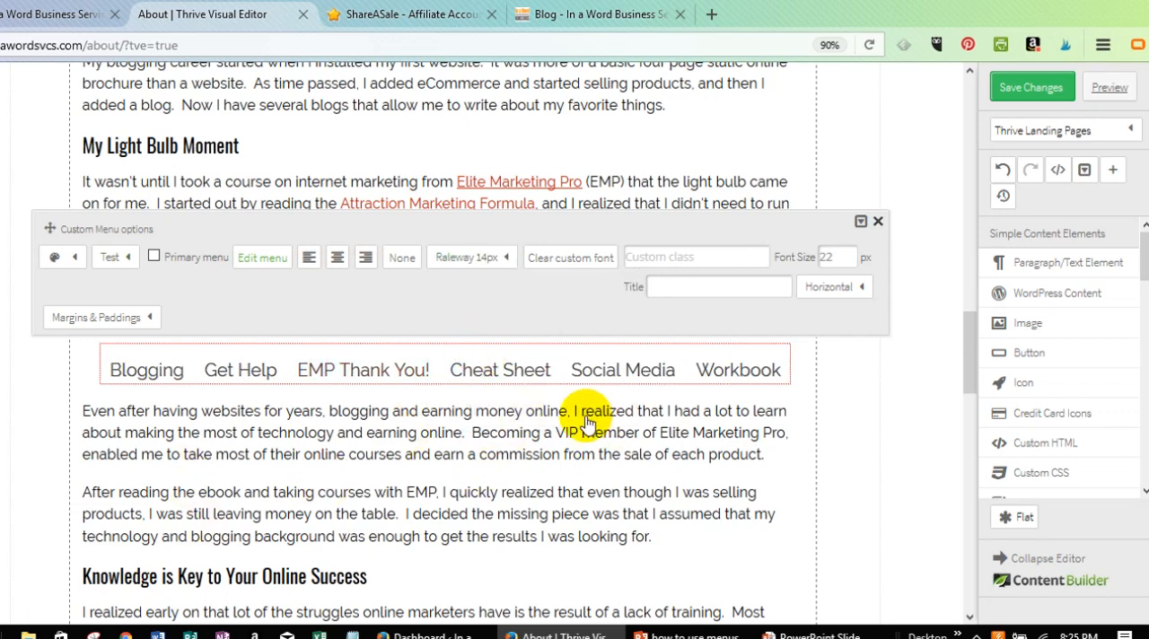
Set the custom menu's main item color to the teal preset #42a595 and close its options.
{"action": "left_click", "coordinate": [72, 261]}
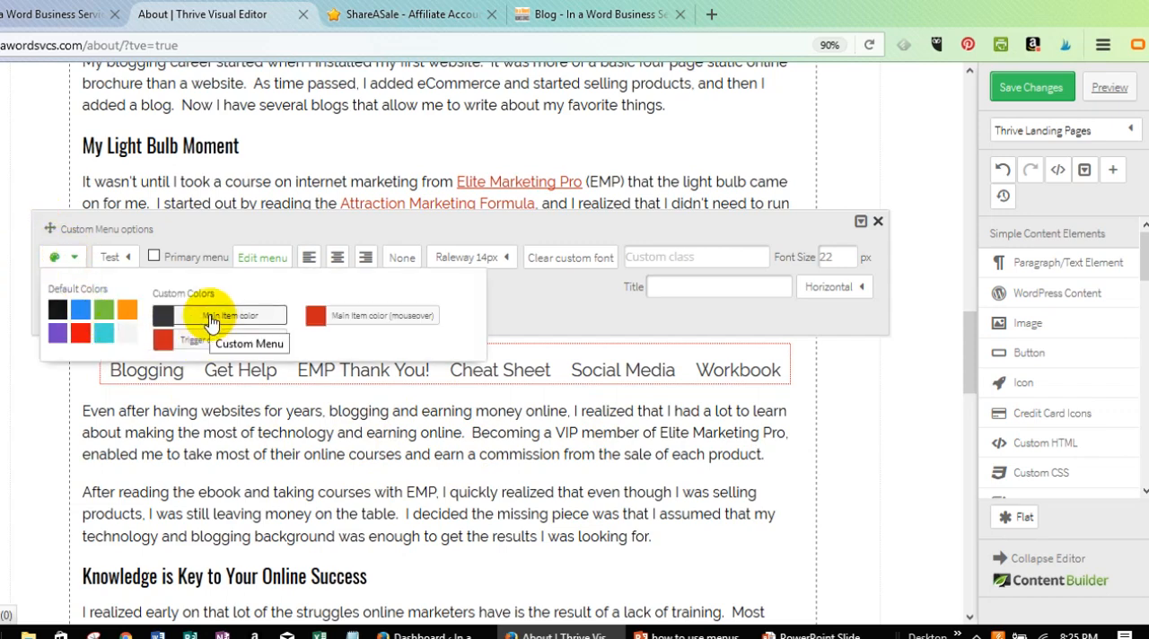
{"action": "left_click", "coordinate": [213, 321]}
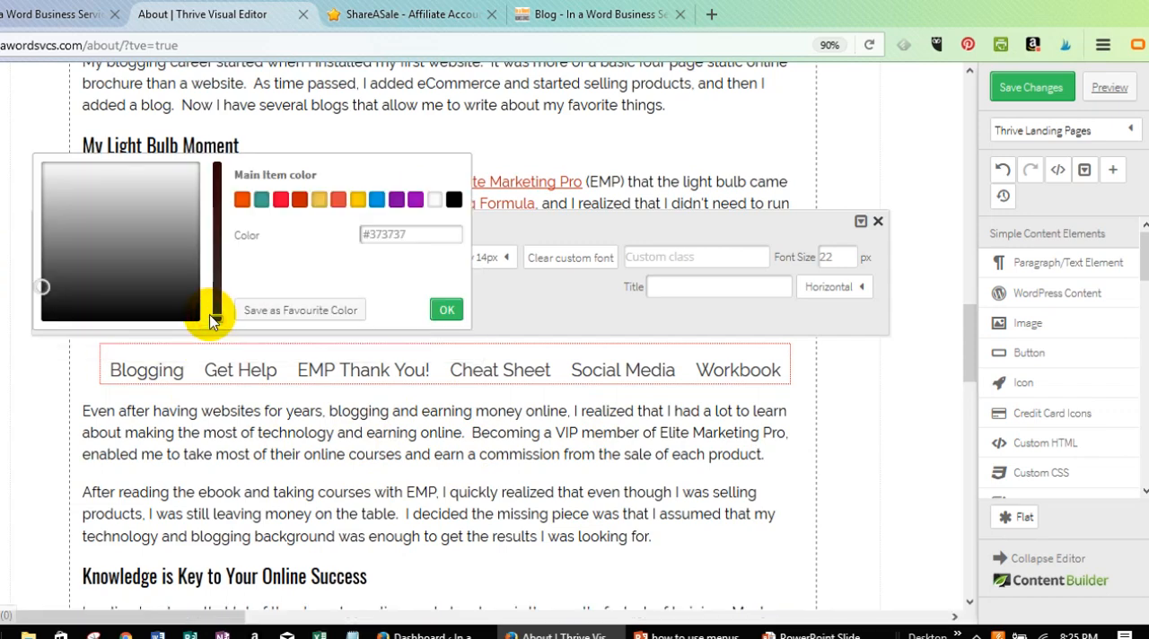
{"action": "left_click", "coordinate": [260, 202]}
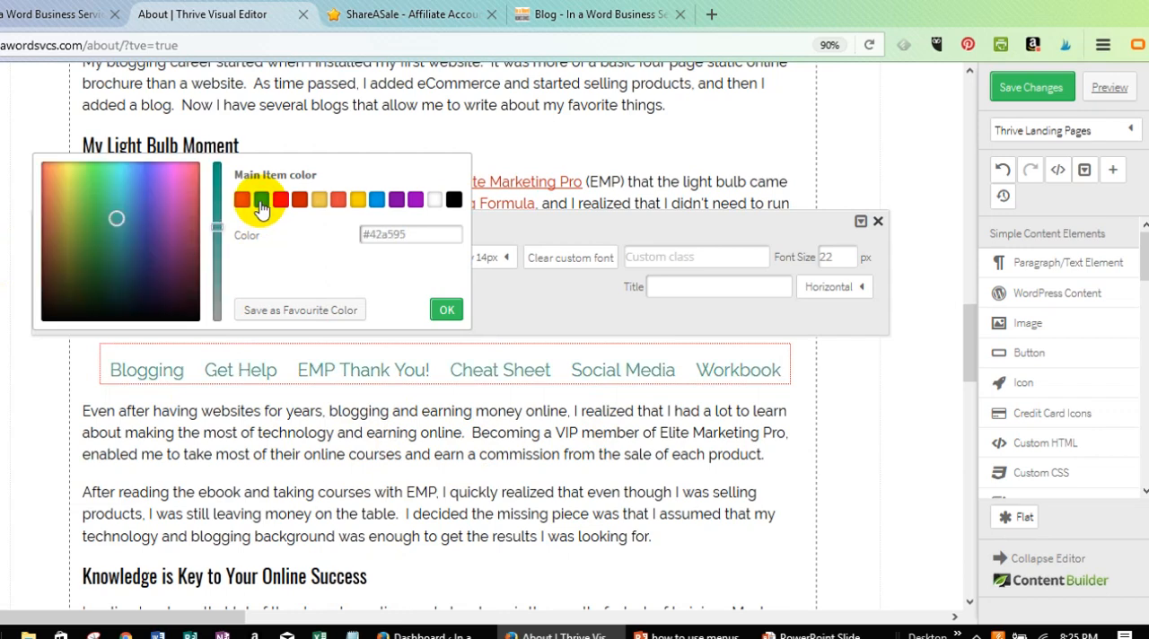
{"action": "left_click", "coordinate": [451, 310]}
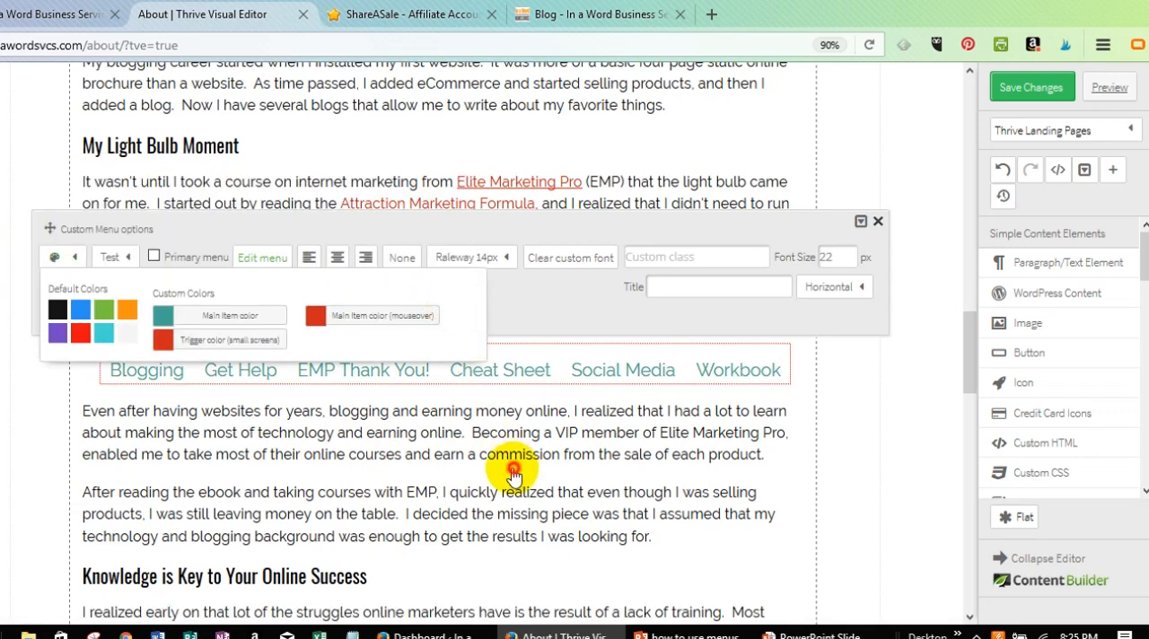
{"action": "left_click", "coordinate": [509, 468]}
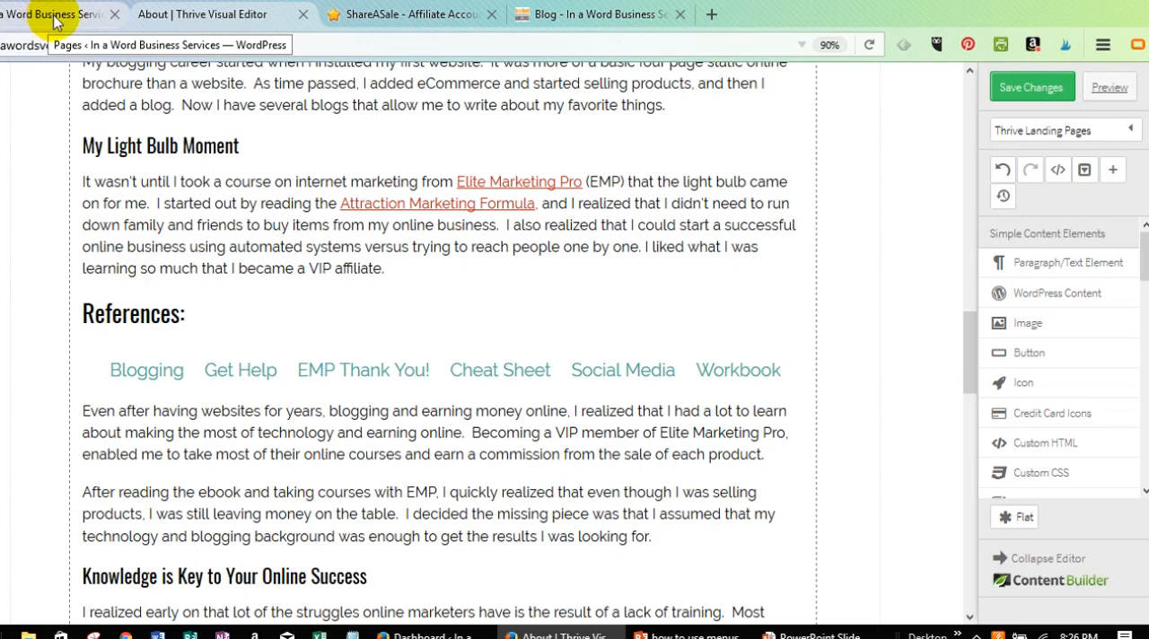
Leave the About page editor and switch back to the WordPress Pages list.
{"action": "scroll", "coordinate": [642, 313], "scroll_direction": "up", "scroll_amount": 9}
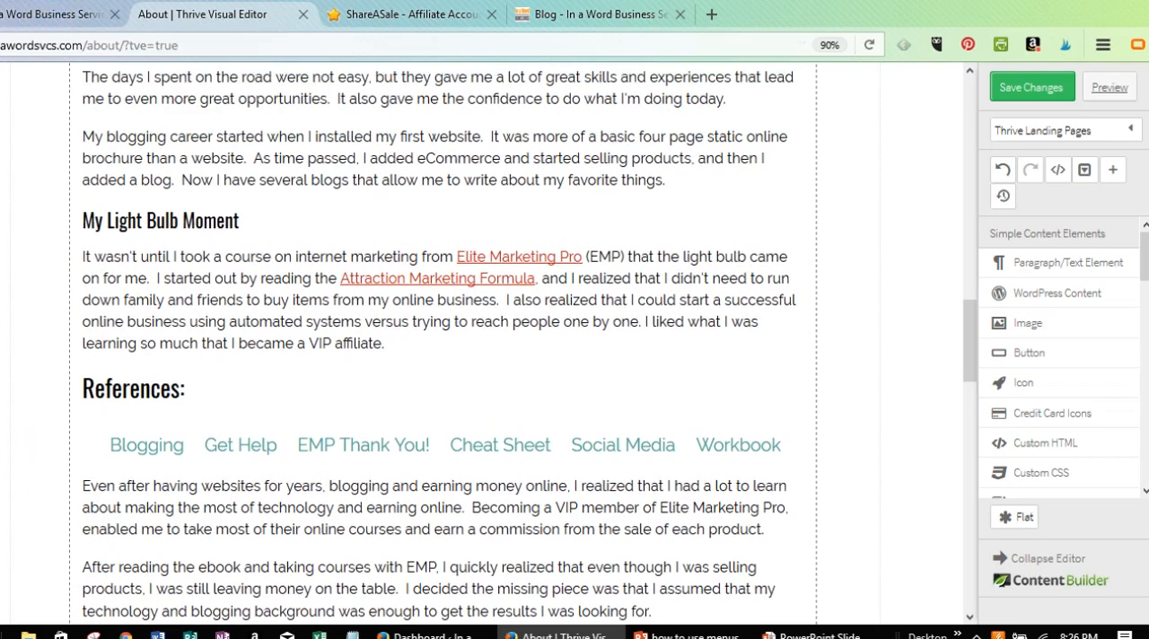
{"action": "scroll", "coordinate": [642, 313], "scroll_direction": "up", "scroll_amount": 10}
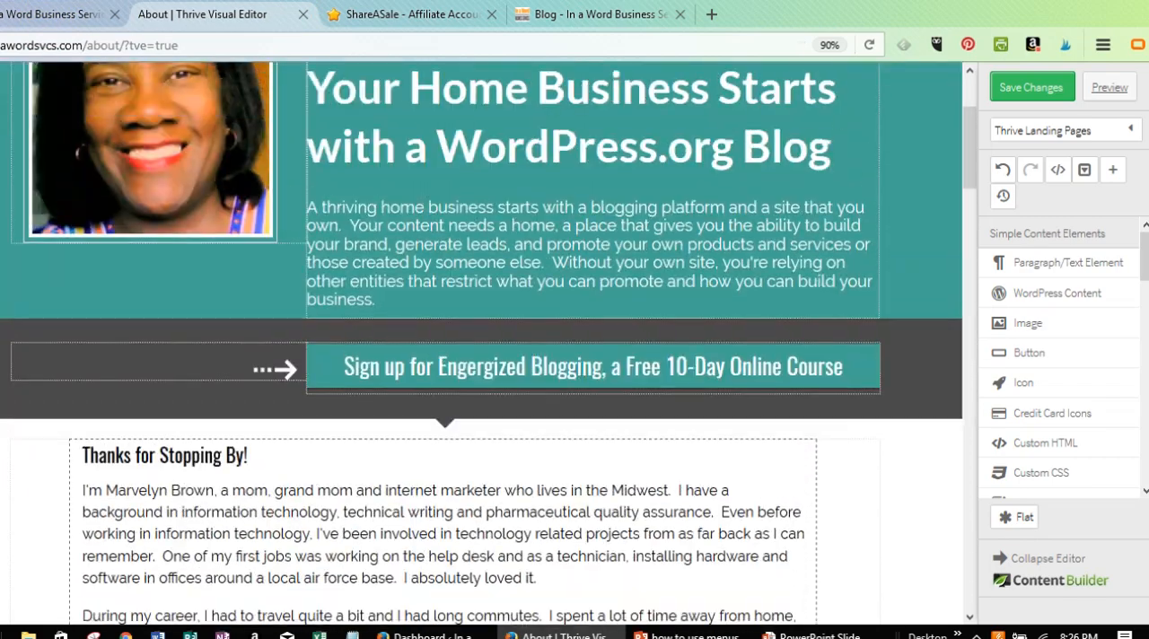
{"action": "left_click", "coordinate": [44, 14]}
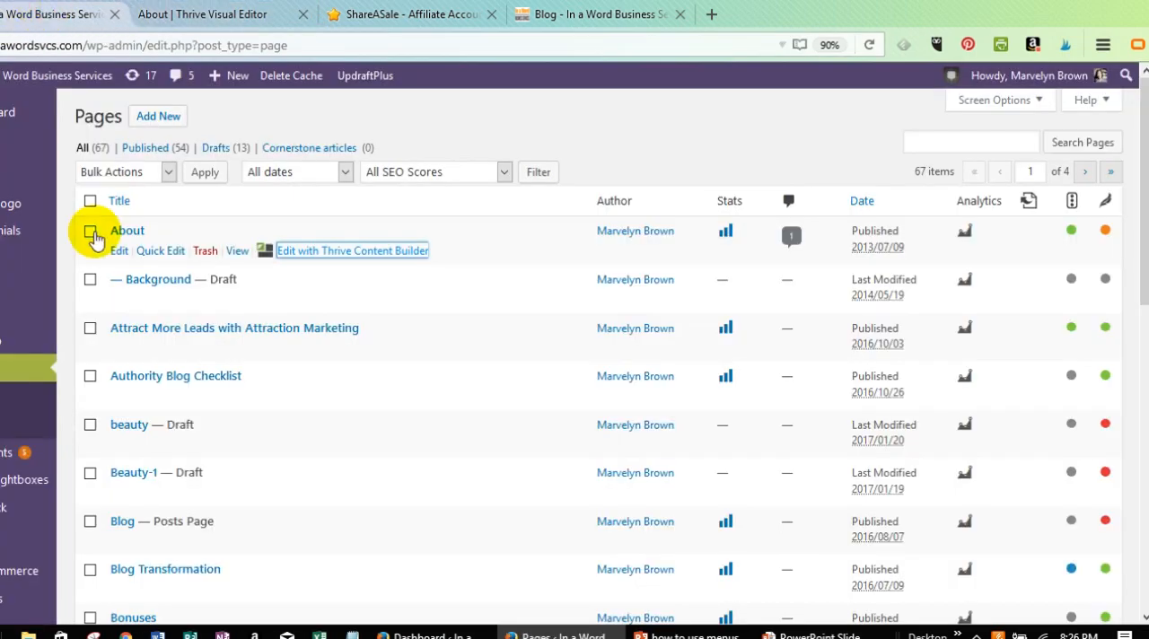